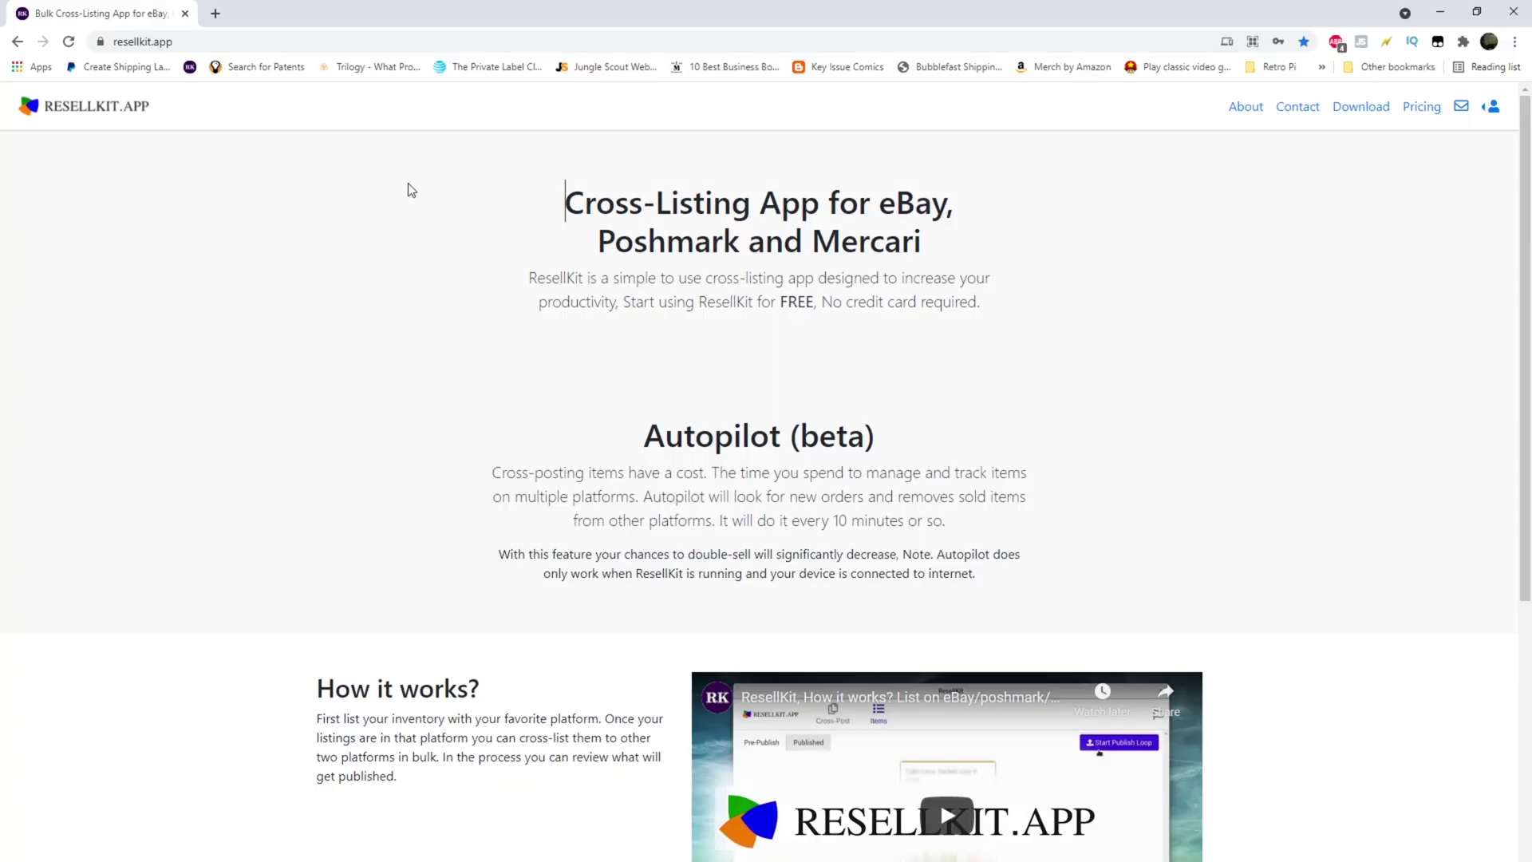
Highlight the 'Start using ResellKit for FREE' line, then scroll down to the Autopilot and How it works sections
{"action": "left_click", "coordinate": [138, 40]}
{"action": "left_click", "coordinate": [542, 183]}
{"action": "left_click_drag", "start_coordinate": [620, 301], "coordinate": [981, 308]}
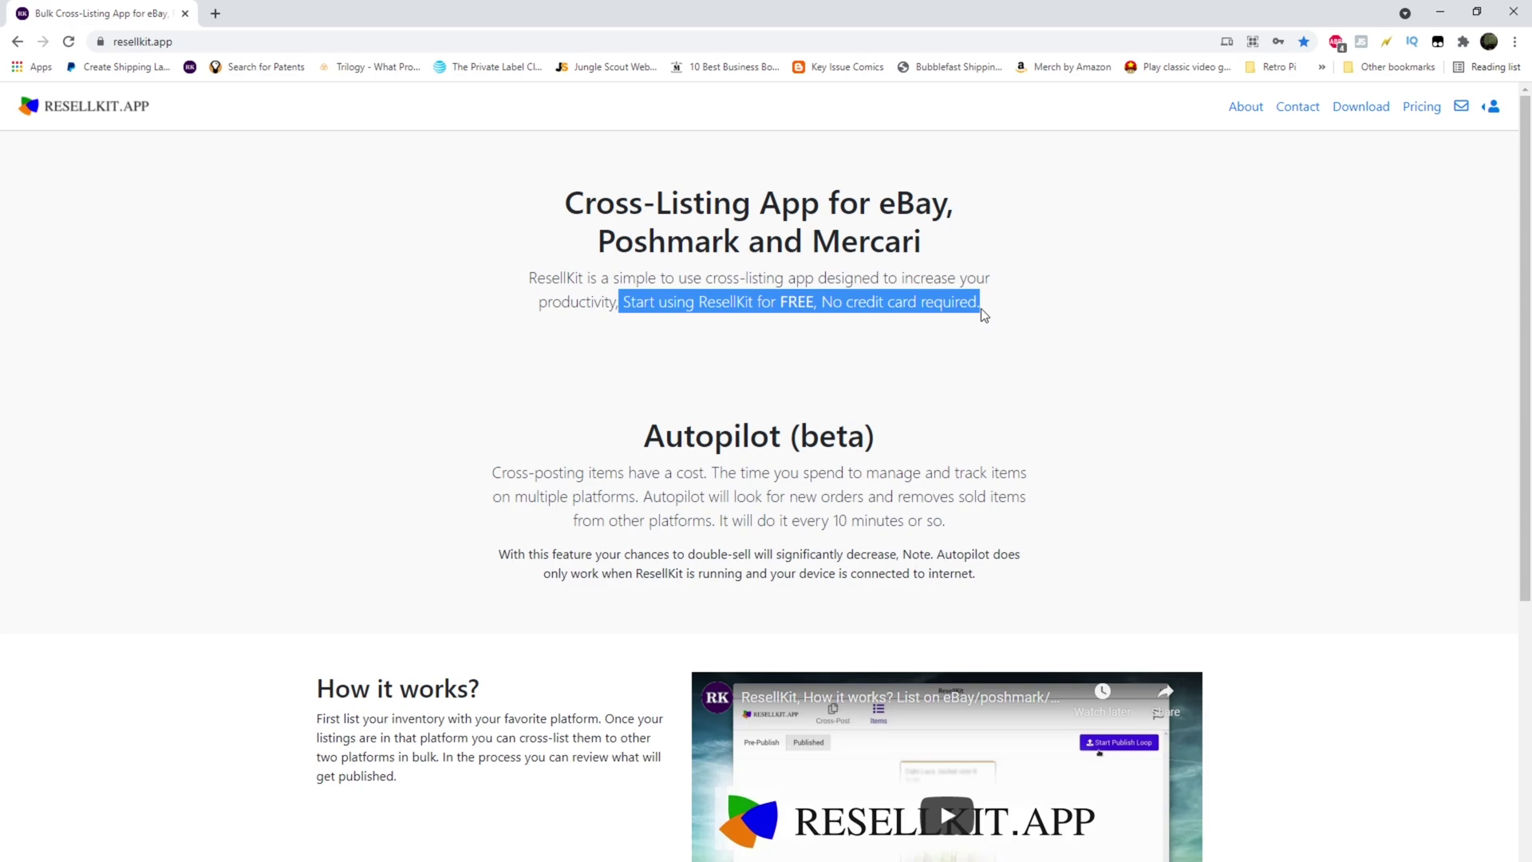
{"action": "left_click", "coordinate": [720, 371]}
{"action": "scroll", "coordinate": [718, 375], "scroll_direction": "down", "scroll_amount": 3}
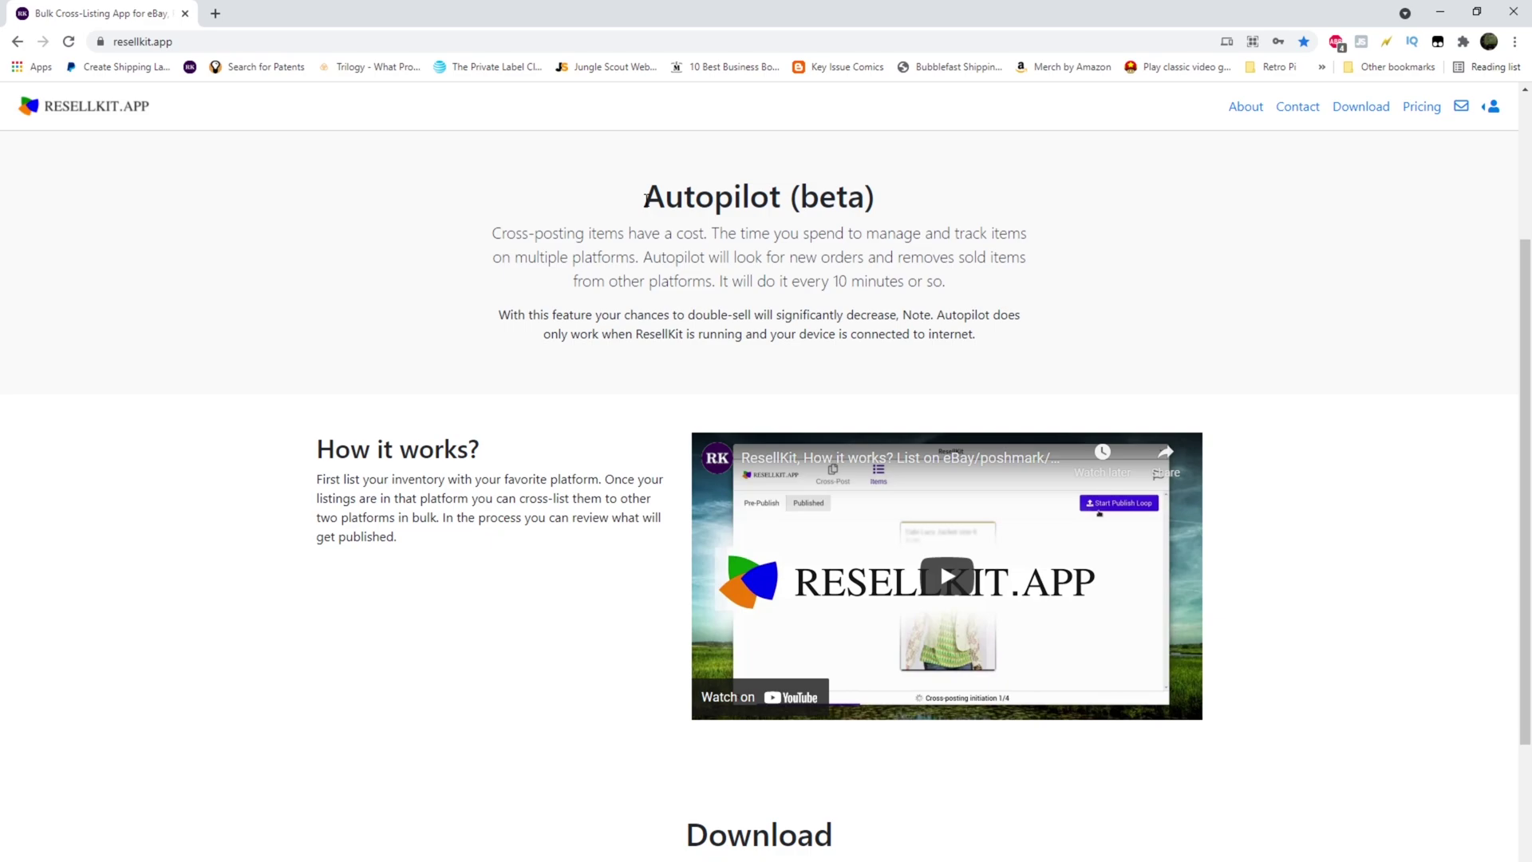
{"action": "scroll", "coordinate": [643, 407], "scroll_direction": "down", "scroll_amount": 4}
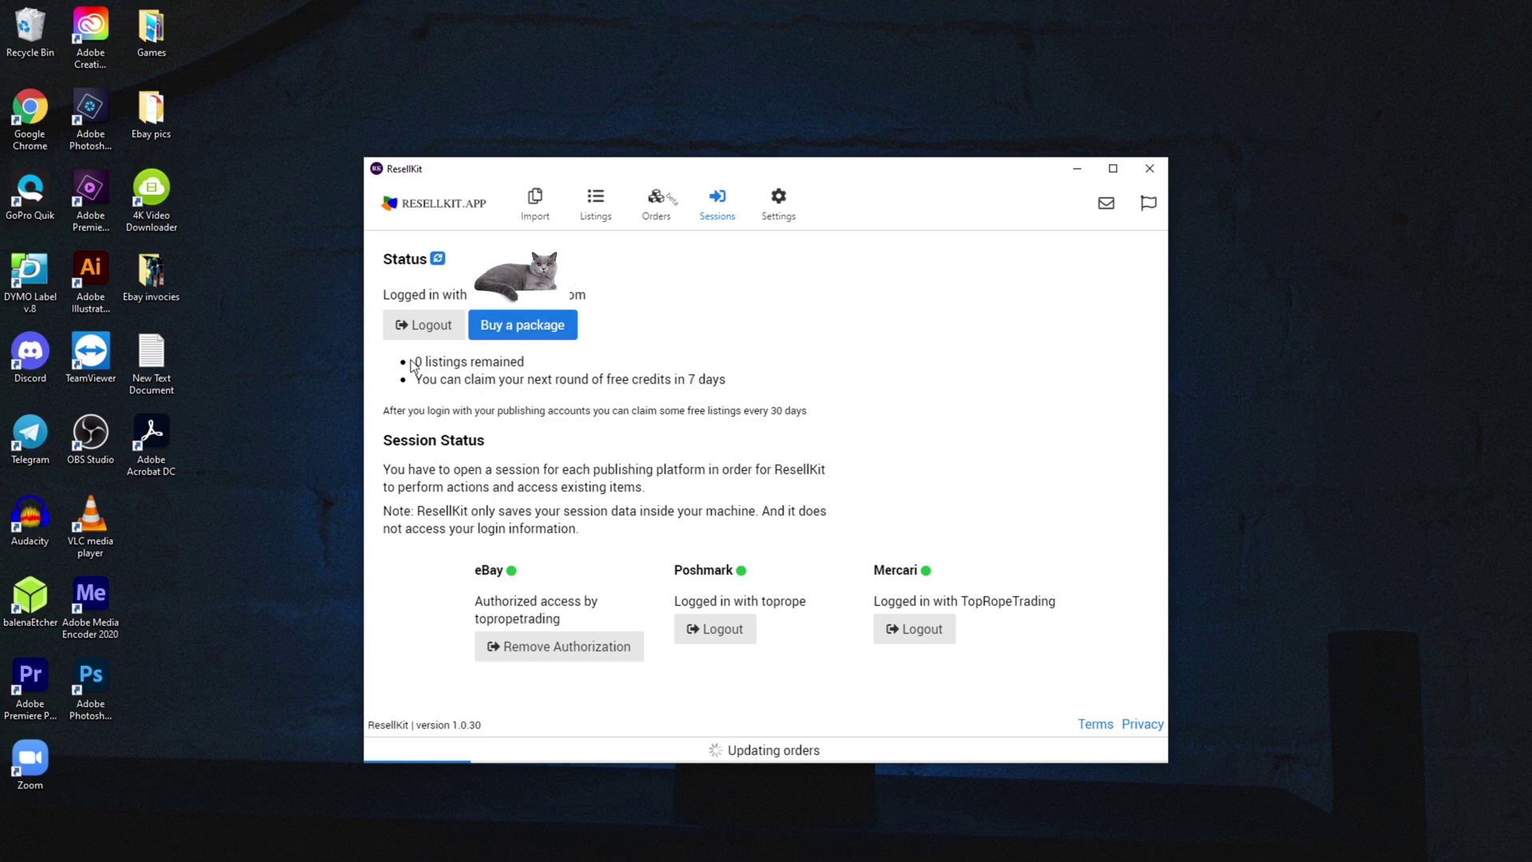
Highlight the '0 listings remained' count, then choose Buy a package to open the website's Pricing page
{"action": "left_click_drag", "start_coordinate": [418, 361], "coordinate": [538, 353]}
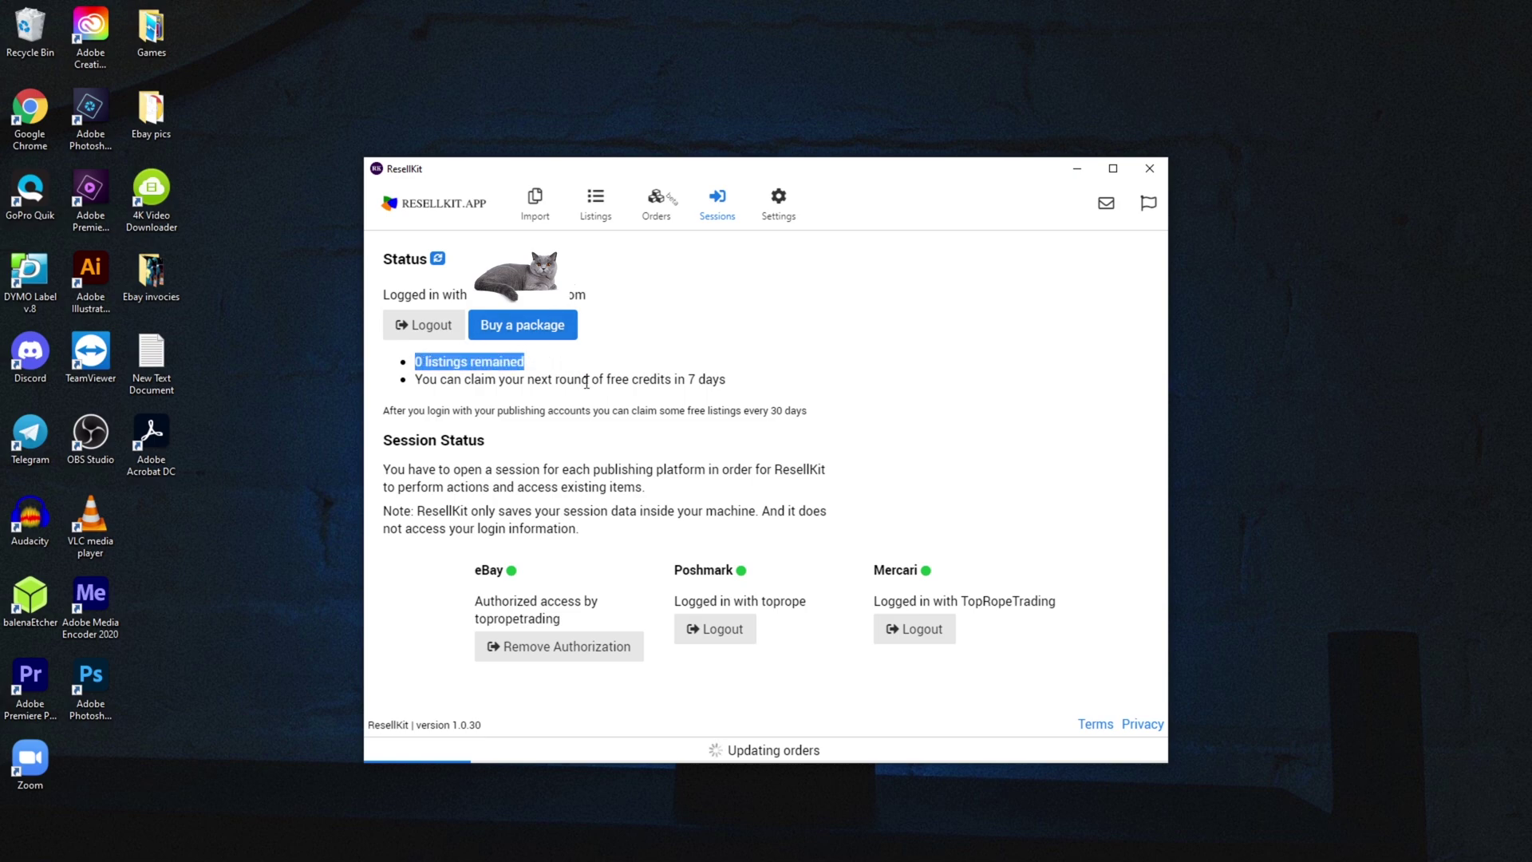
{"action": "left_click", "coordinate": [503, 408]}
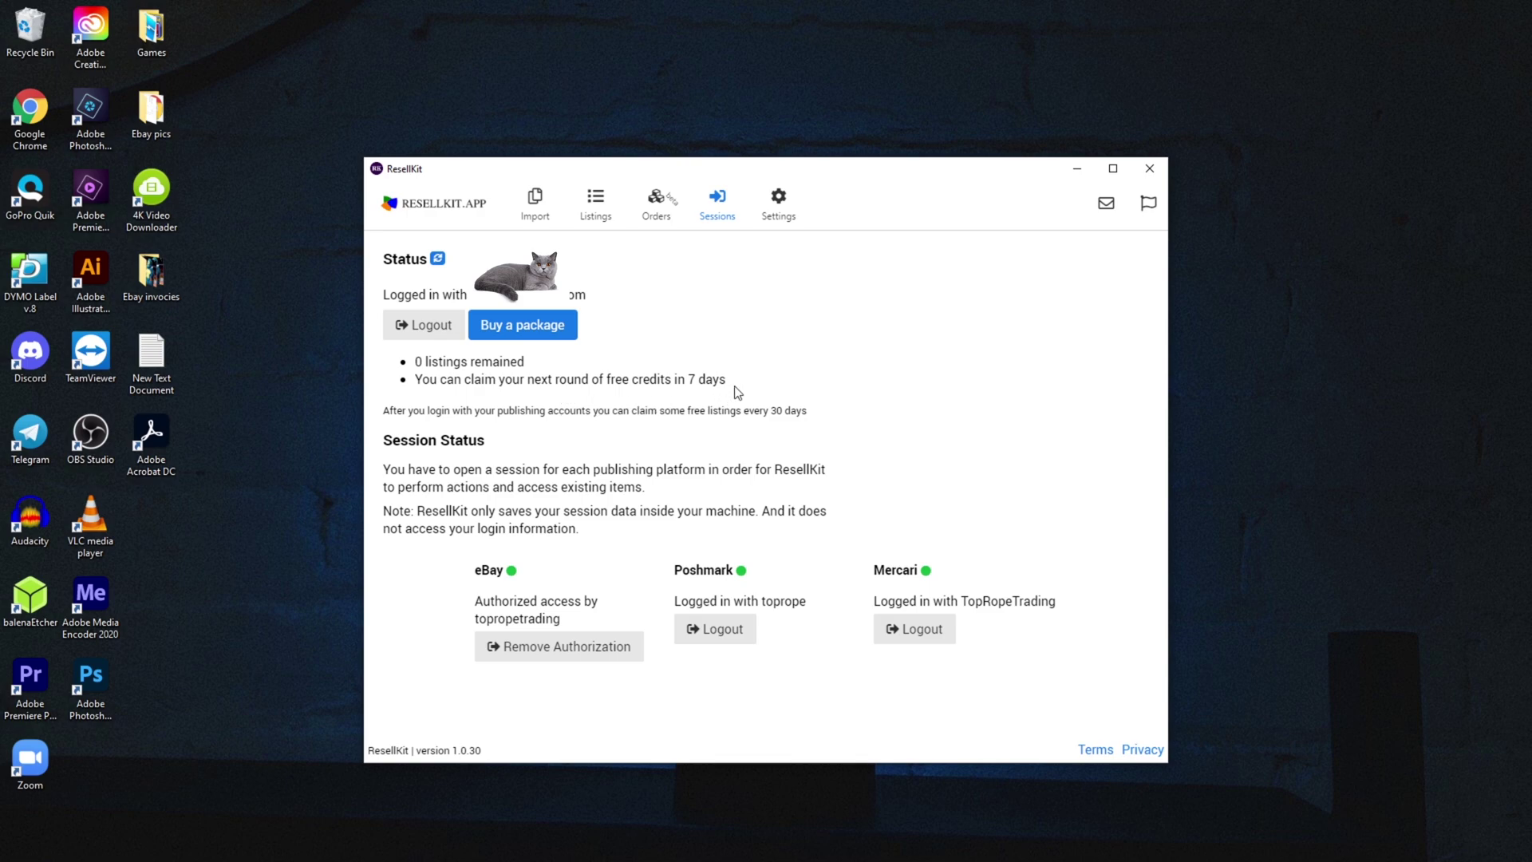
{"action": "left_click", "coordinate": [522, 324]}
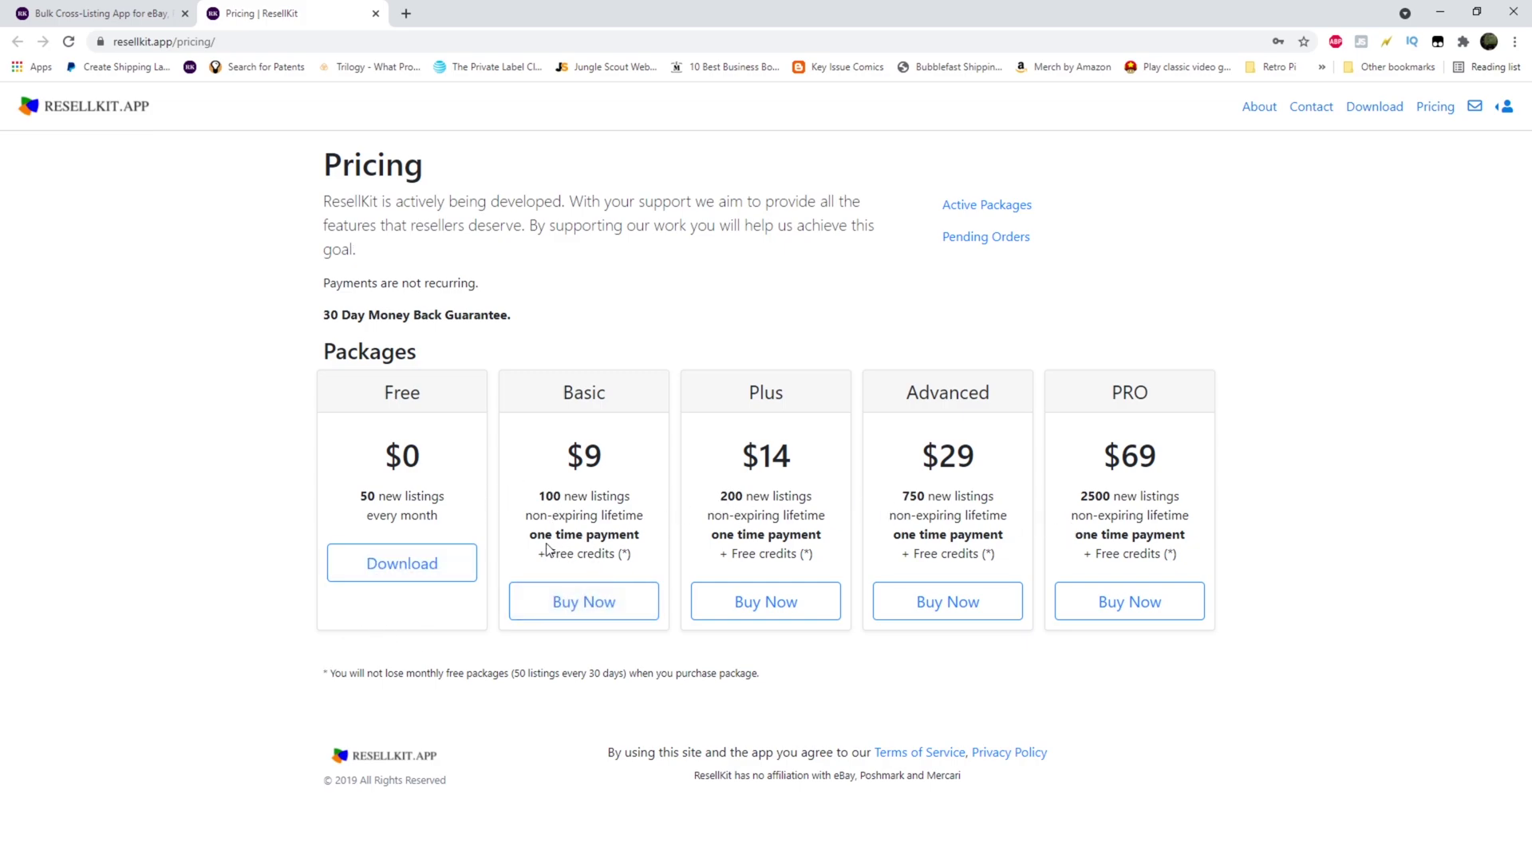
Highlight the 'Free credits (*)' note and its monthly footnote, then buy the $9 Basic package
{"action": "left_click_drag", "start_coordinate": [549, 554], "coordinate": [635, 558]}
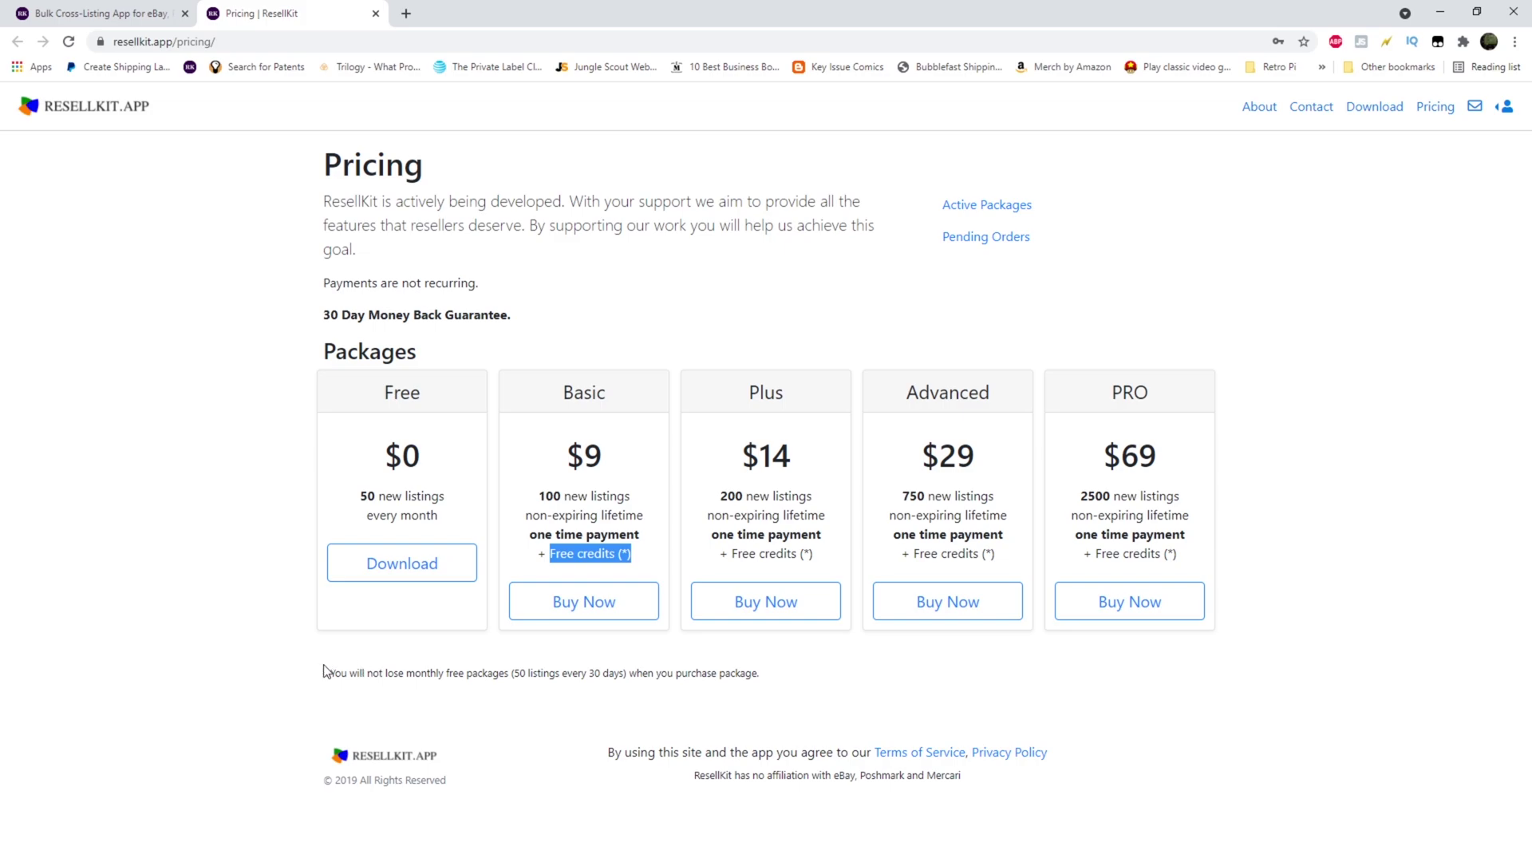
{"action": "left_click_drag", "start_coordinate": [326, 672], "coordinate": [640, 693]}
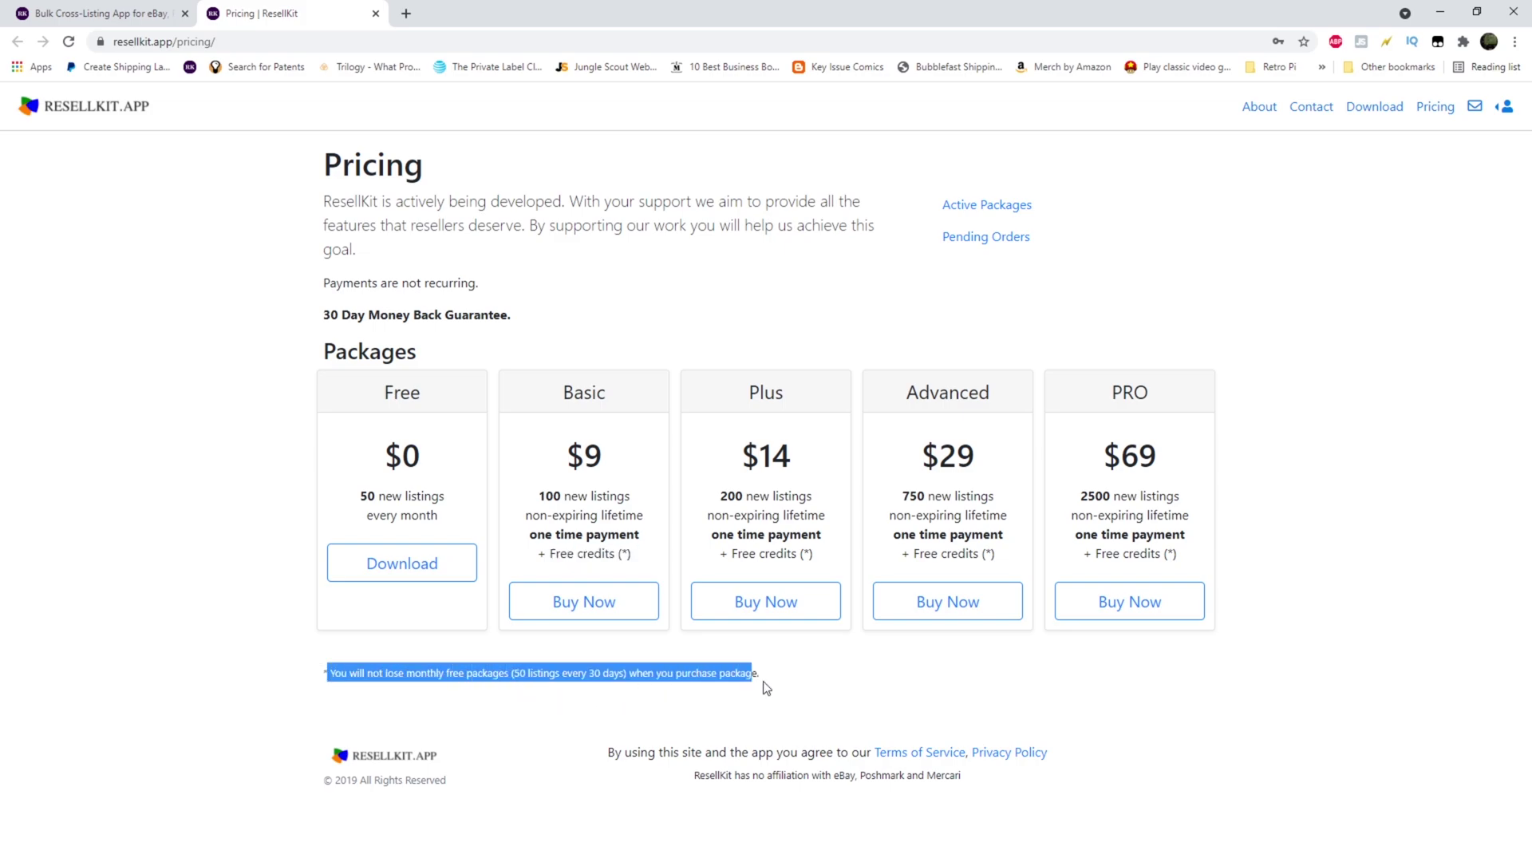
{"action": "left_click_drag", "start_coordinate": [766, 688], "coordinate": [797, 687]}
{"action": "left_click", "coordinate": [1167, 662]}
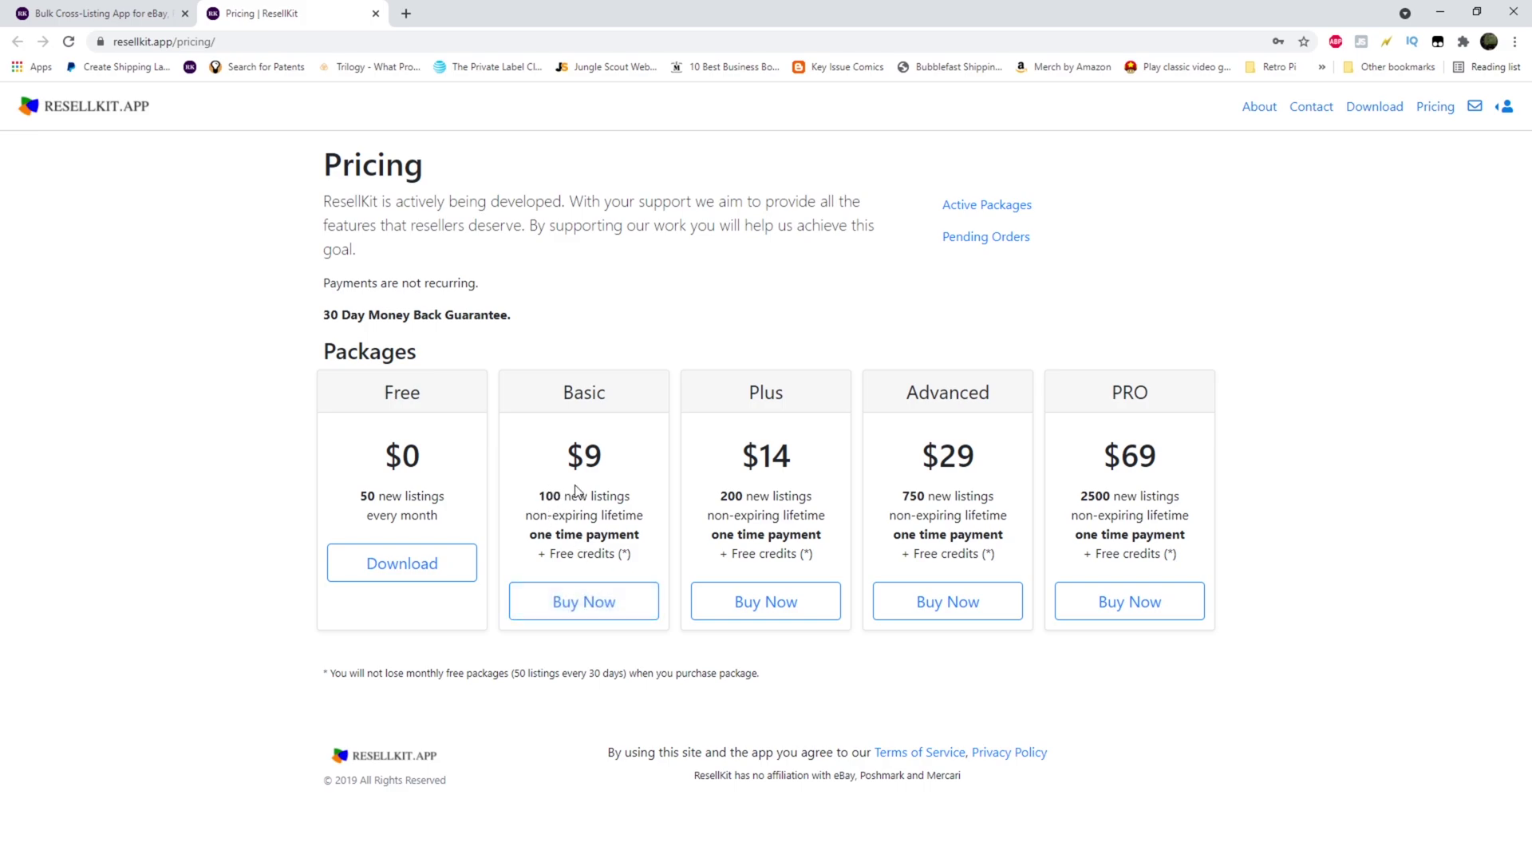
{"action": "left_click", "coordinate": [608, 619]}
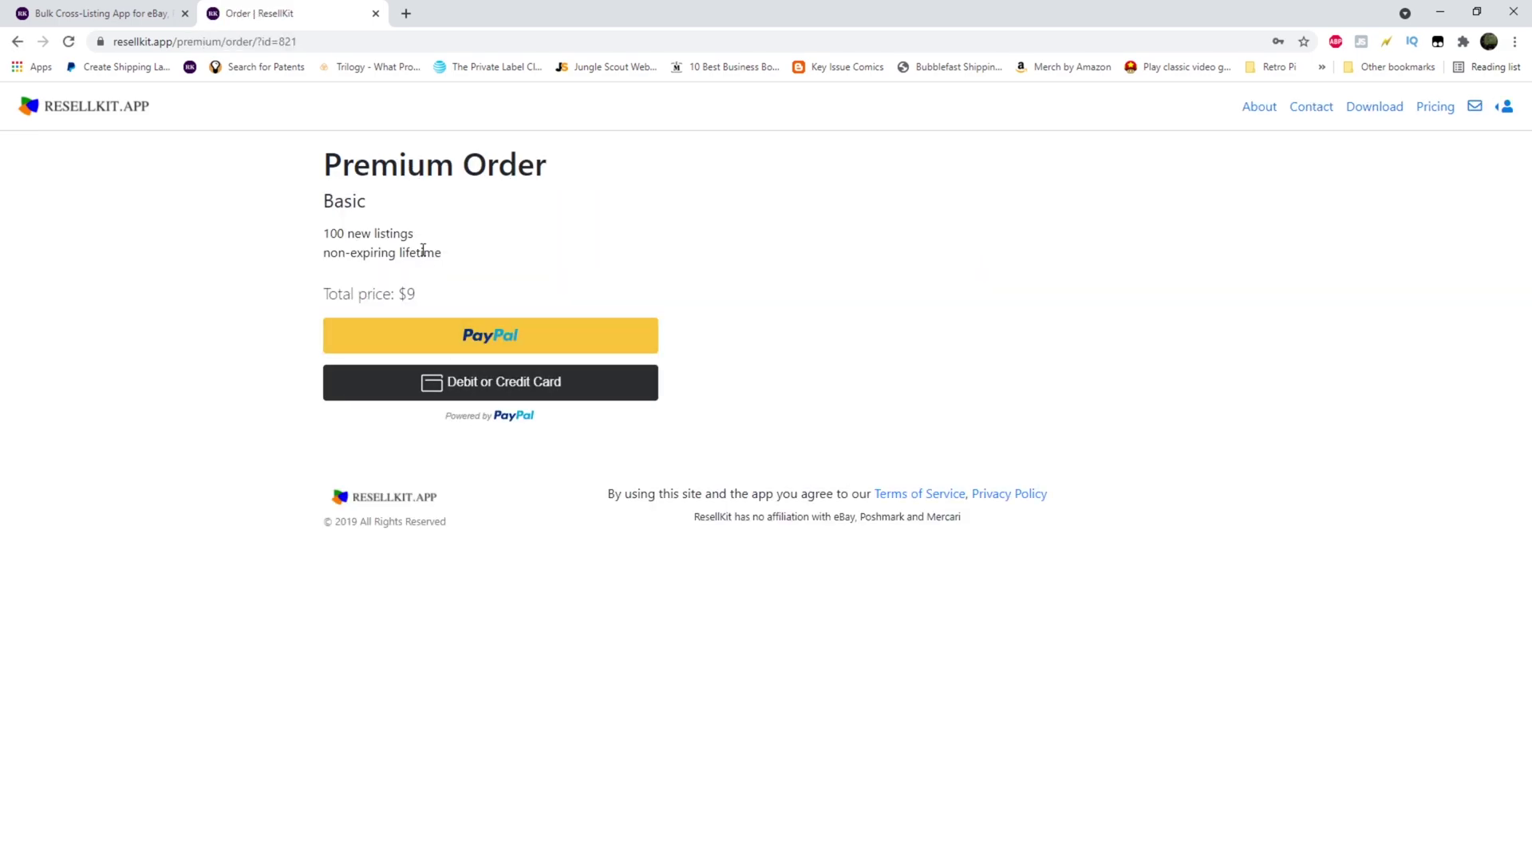
Pay $9 for the Basic order through PayPal and confirm the app shows 100 listings remaining
{"action": "left_click", "coordinate": [547, 341]}
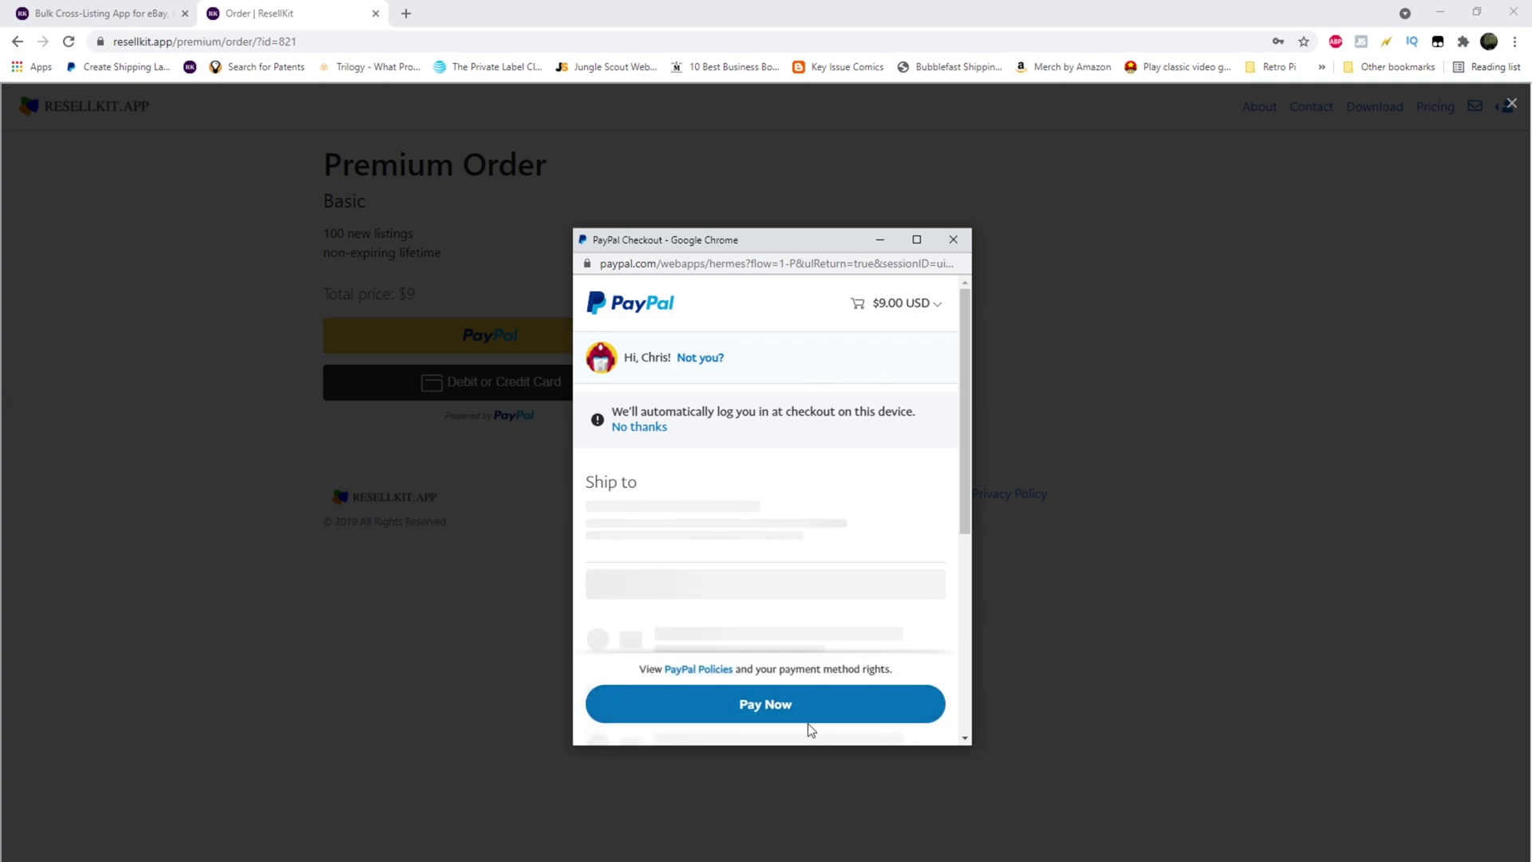
{"action": "left_click", "coordinate": [784, 702]}
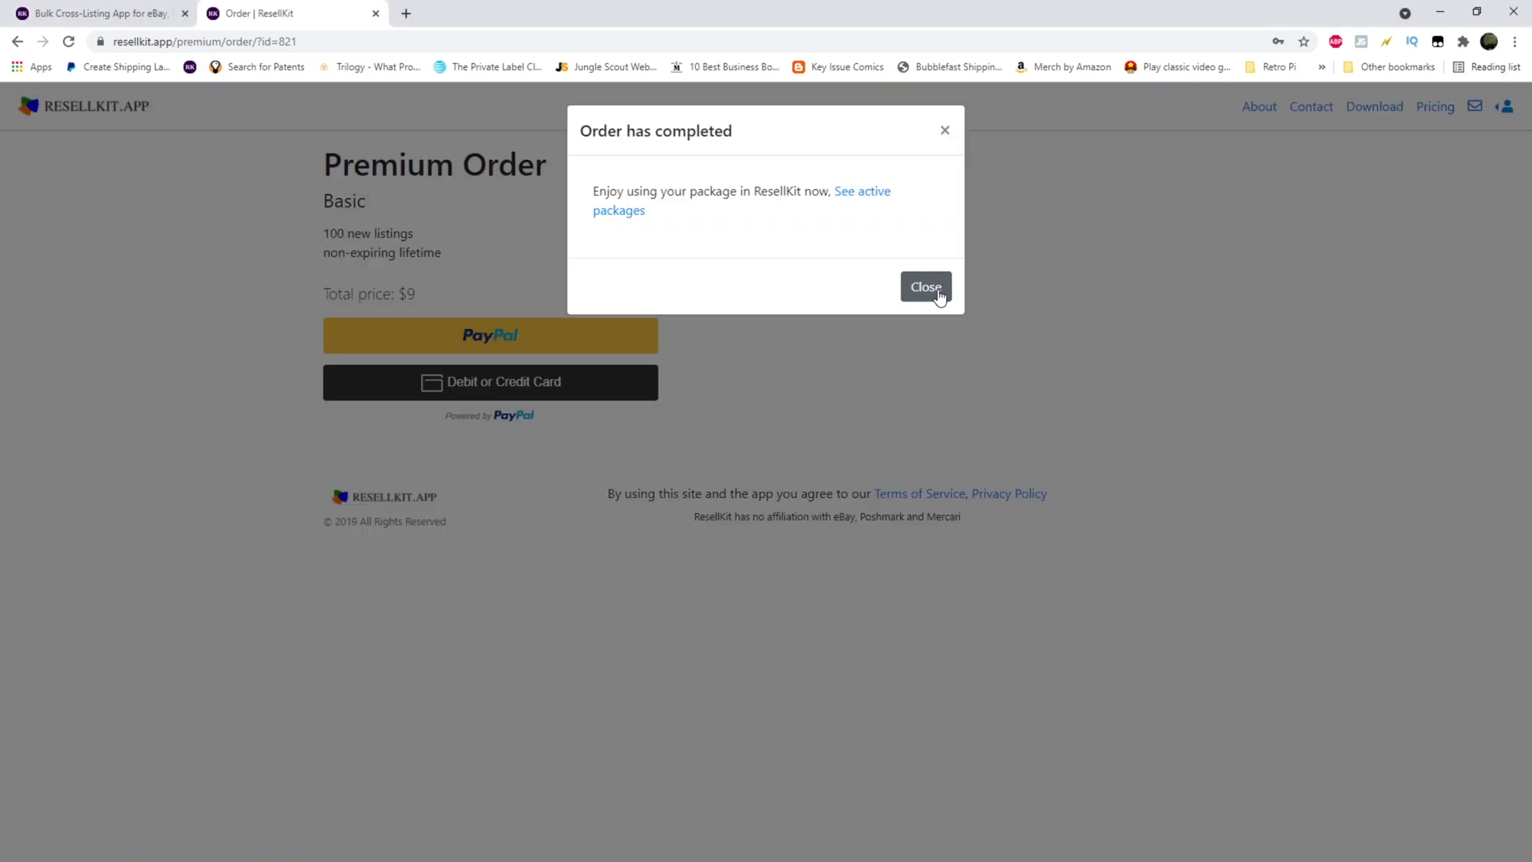
{"action": "left_click", "coordinate": [925, 287]}
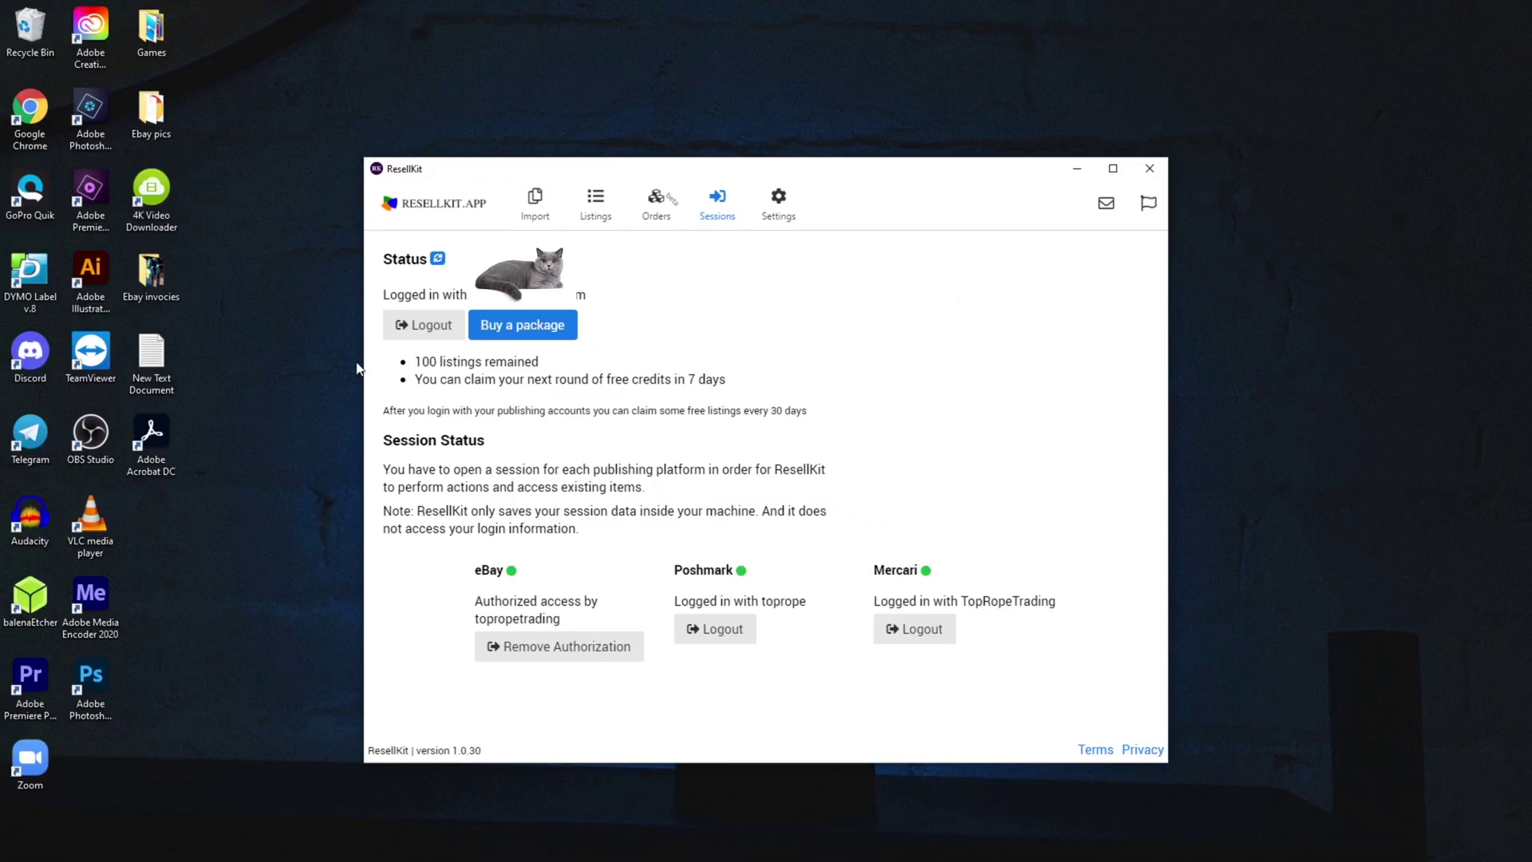
{"action": "left_click_drag", "start_coordinate": [391, 360], "coordinate": [543, 363]}
{"action": "left_click", "coordinate": [612, 349]}
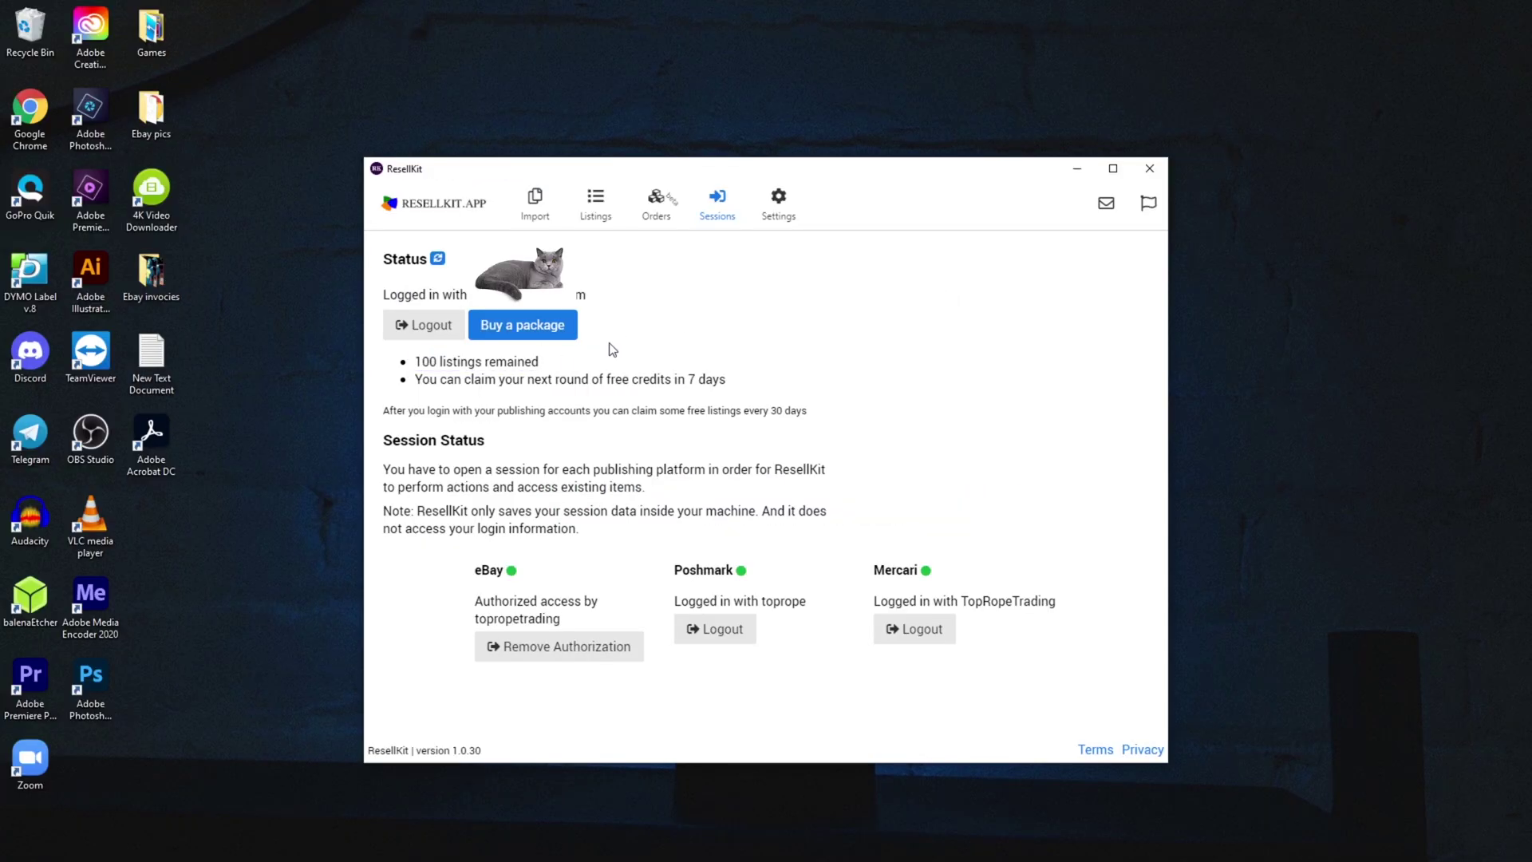
Import listings from eBay with Mercari as the only destination, dropping Poshmark
{"action": "left_click", "coordinate": [533, 204]}
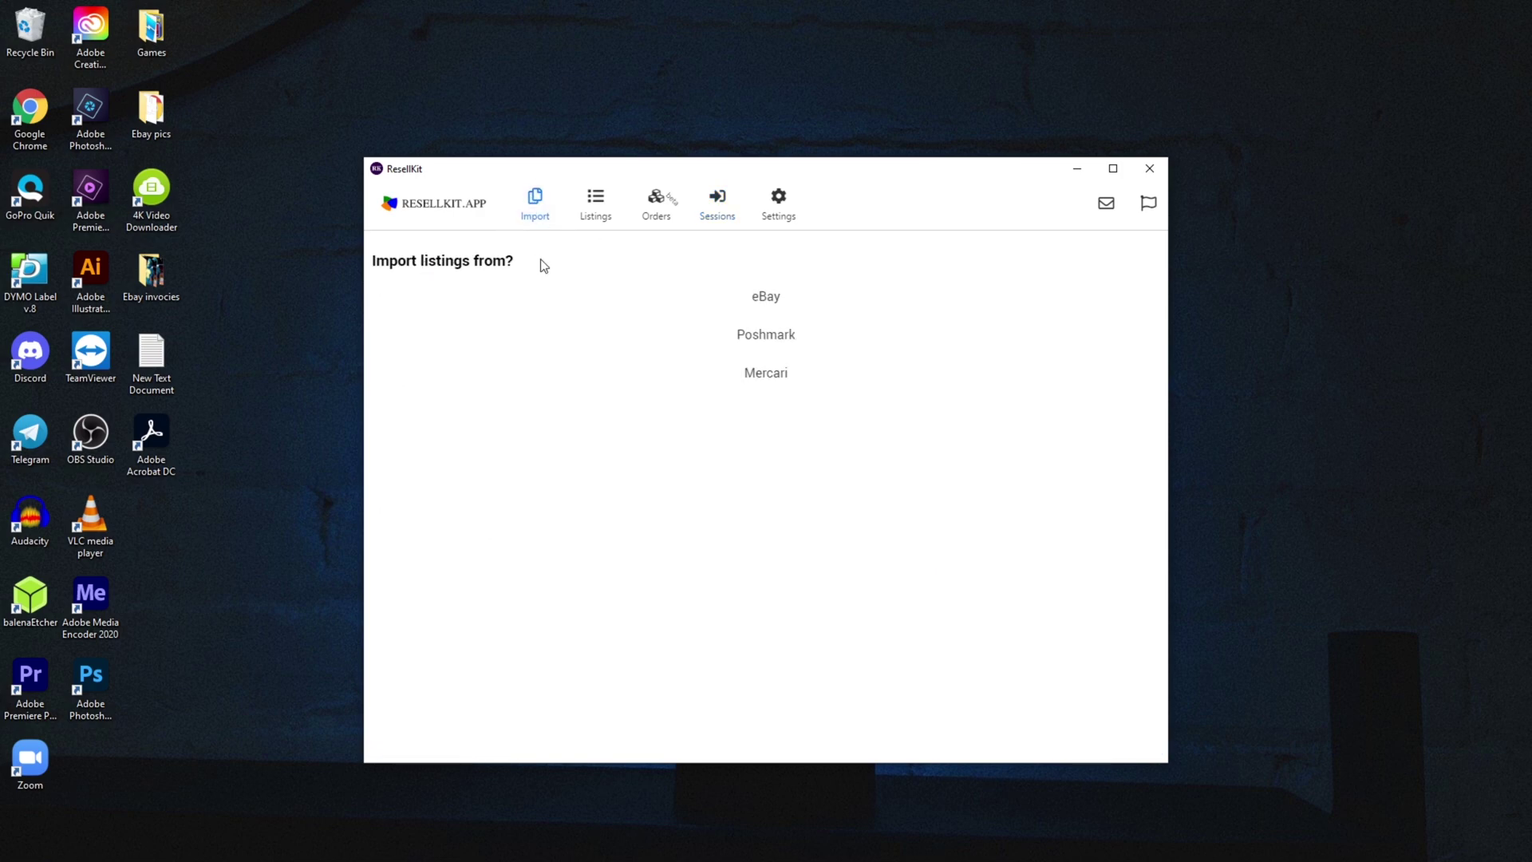
{"action": "left_click", "coordinate": [759, 300]}
{"action": "left_click", "coordinate": [781, 302]}
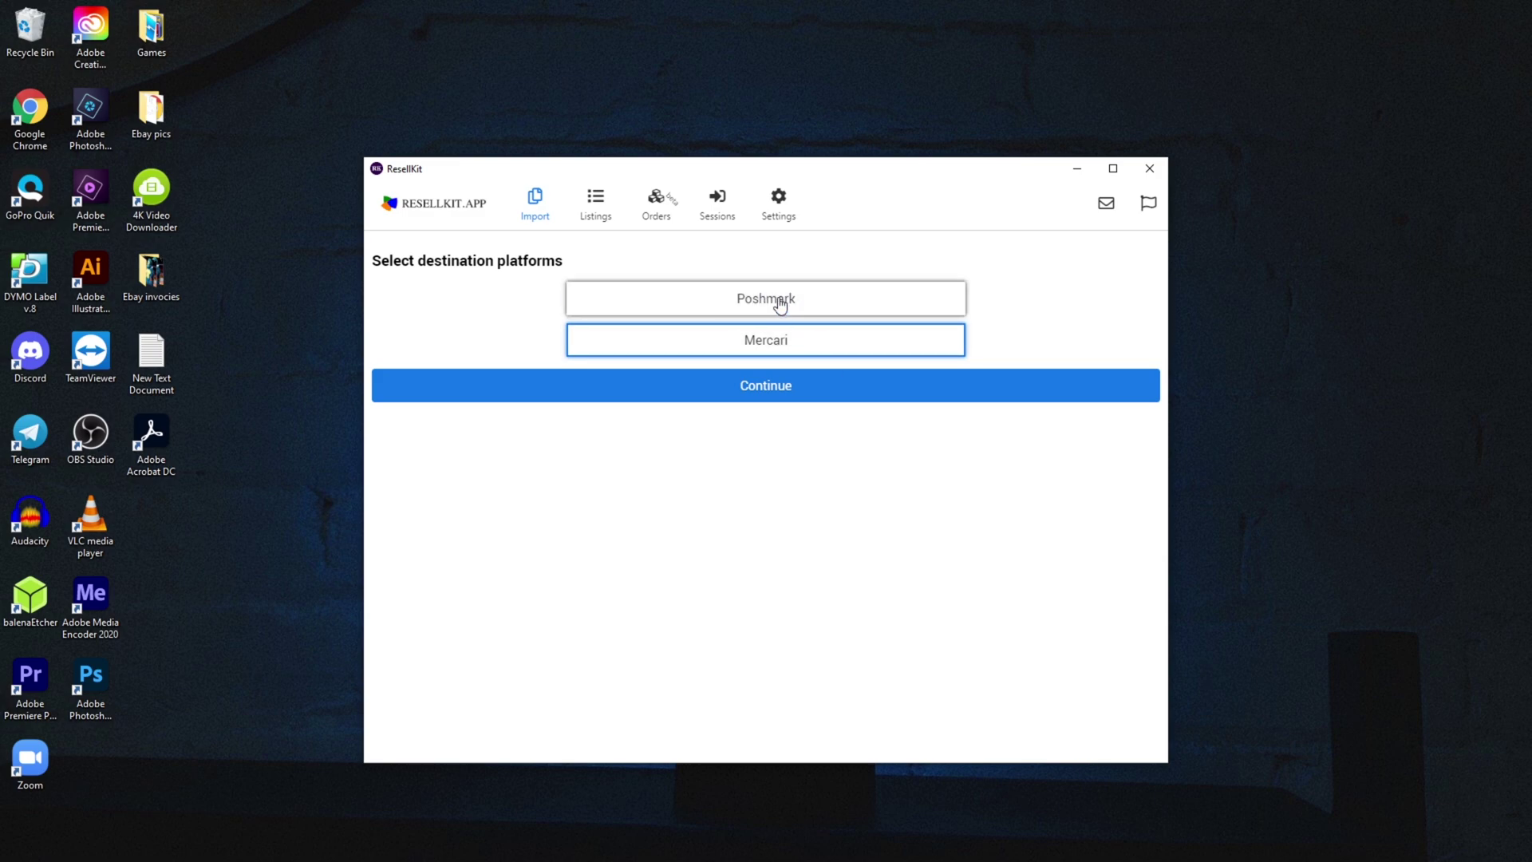
{"action": "left_click", "coordinate": [782, 401]}
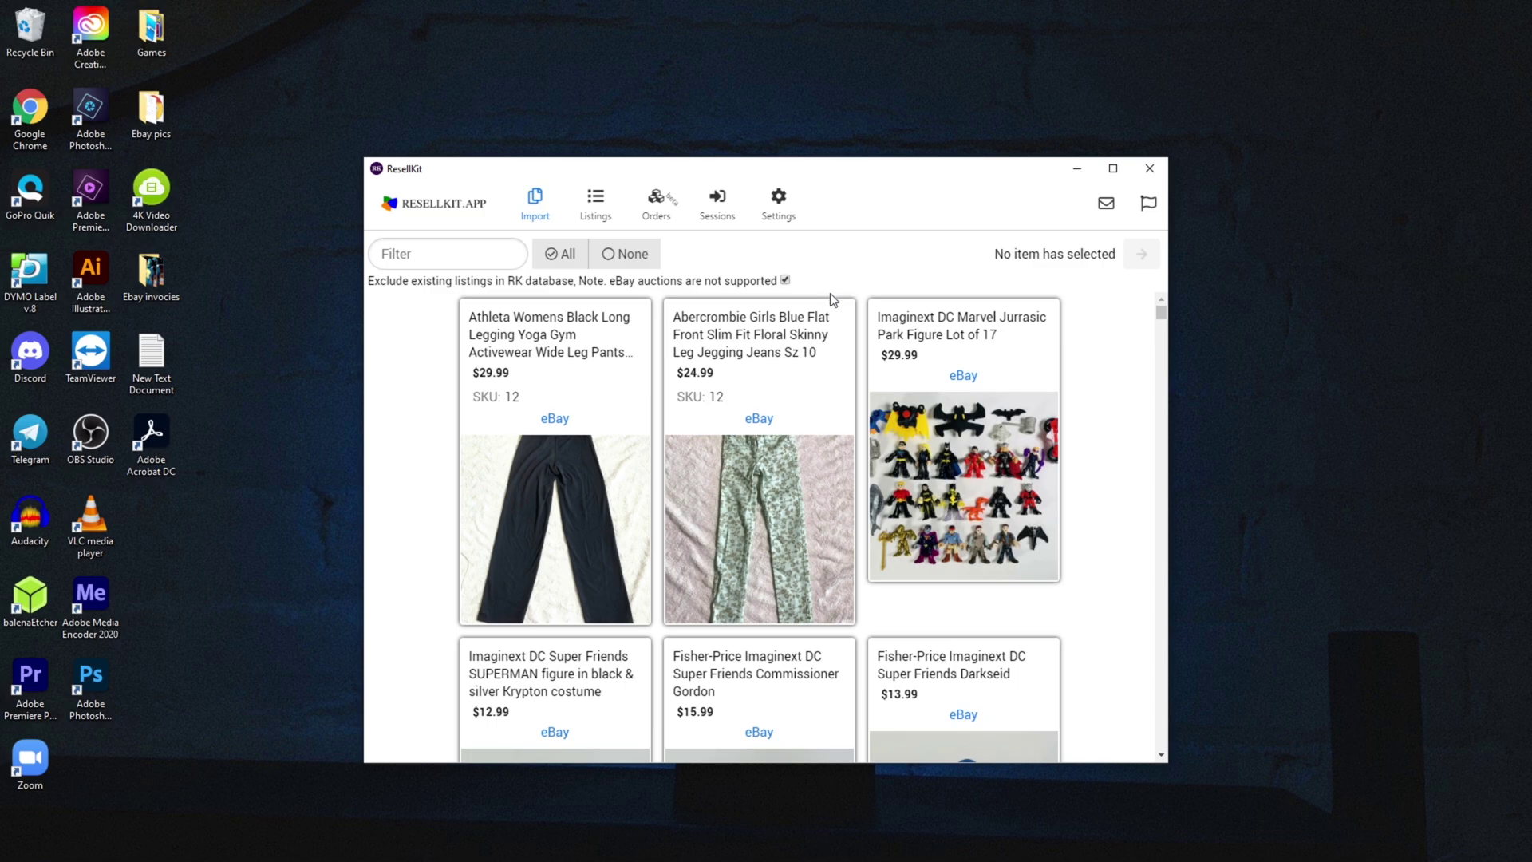
Select the Imaginext Jurassic Park figure lot, leaving the Abercrombie jeans and Athleta leggings unselected
{"action": "scroll", "coordinate": [750, 351], "scroll_direction": "down", "scroll_amount": 1}
{"action": "scroll", "coordinate": [1005, 495], "scroll_direction": "up", "scroll_amount": 1}
{"action": "left_click", "coordinate": [999, 424]}
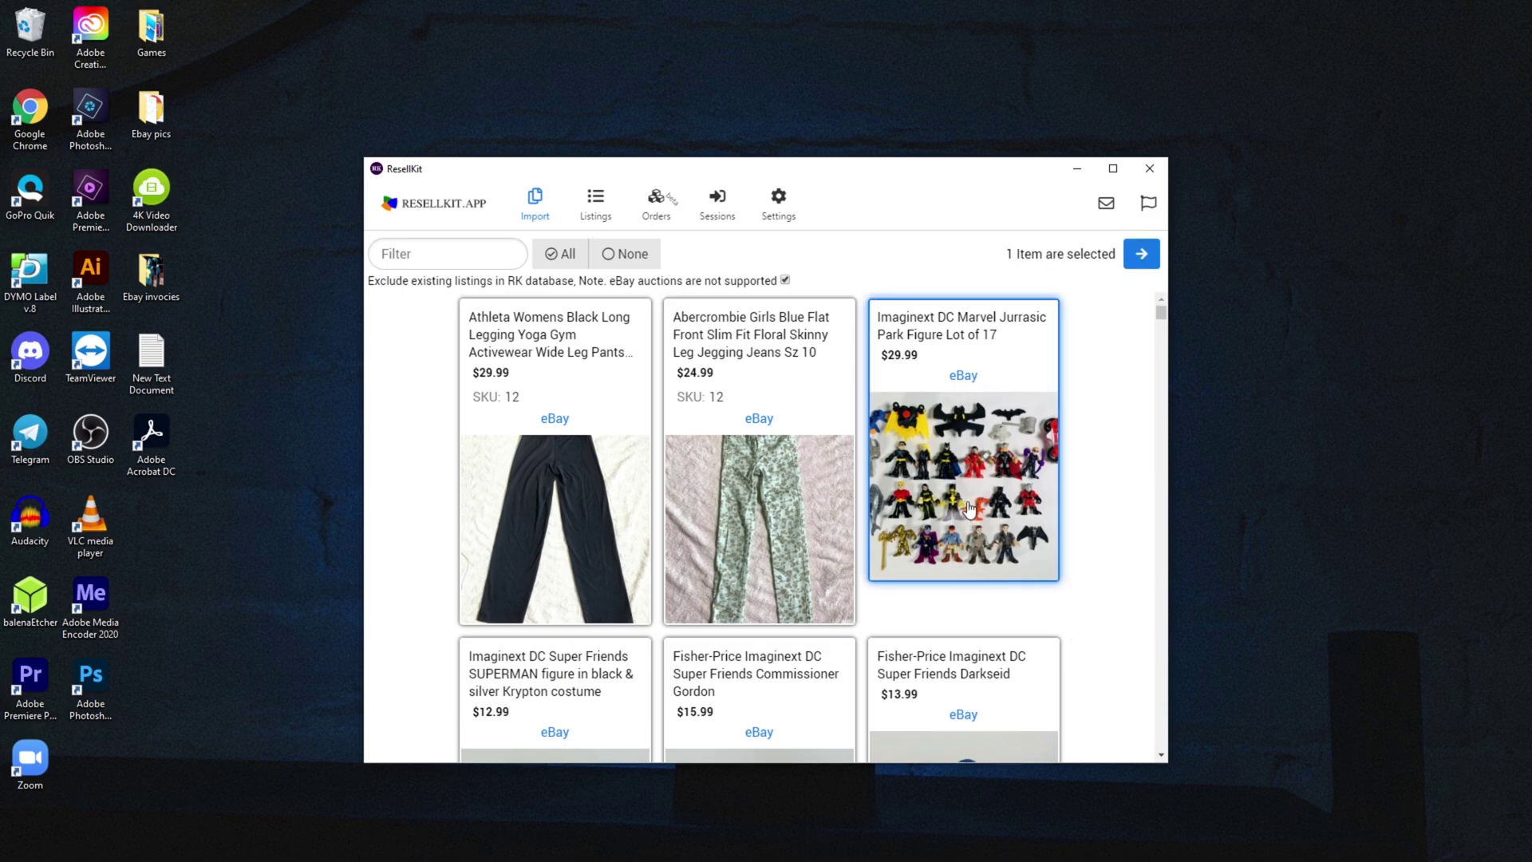
{"action": "scroll", "coordinate": [969, 508], "scroll_direction": "down", "scroll_amount": 2}
{"action": "left_click", "coordinate": [748, 374]}
{"action": "left_click", "coordinate": [598, 375]}
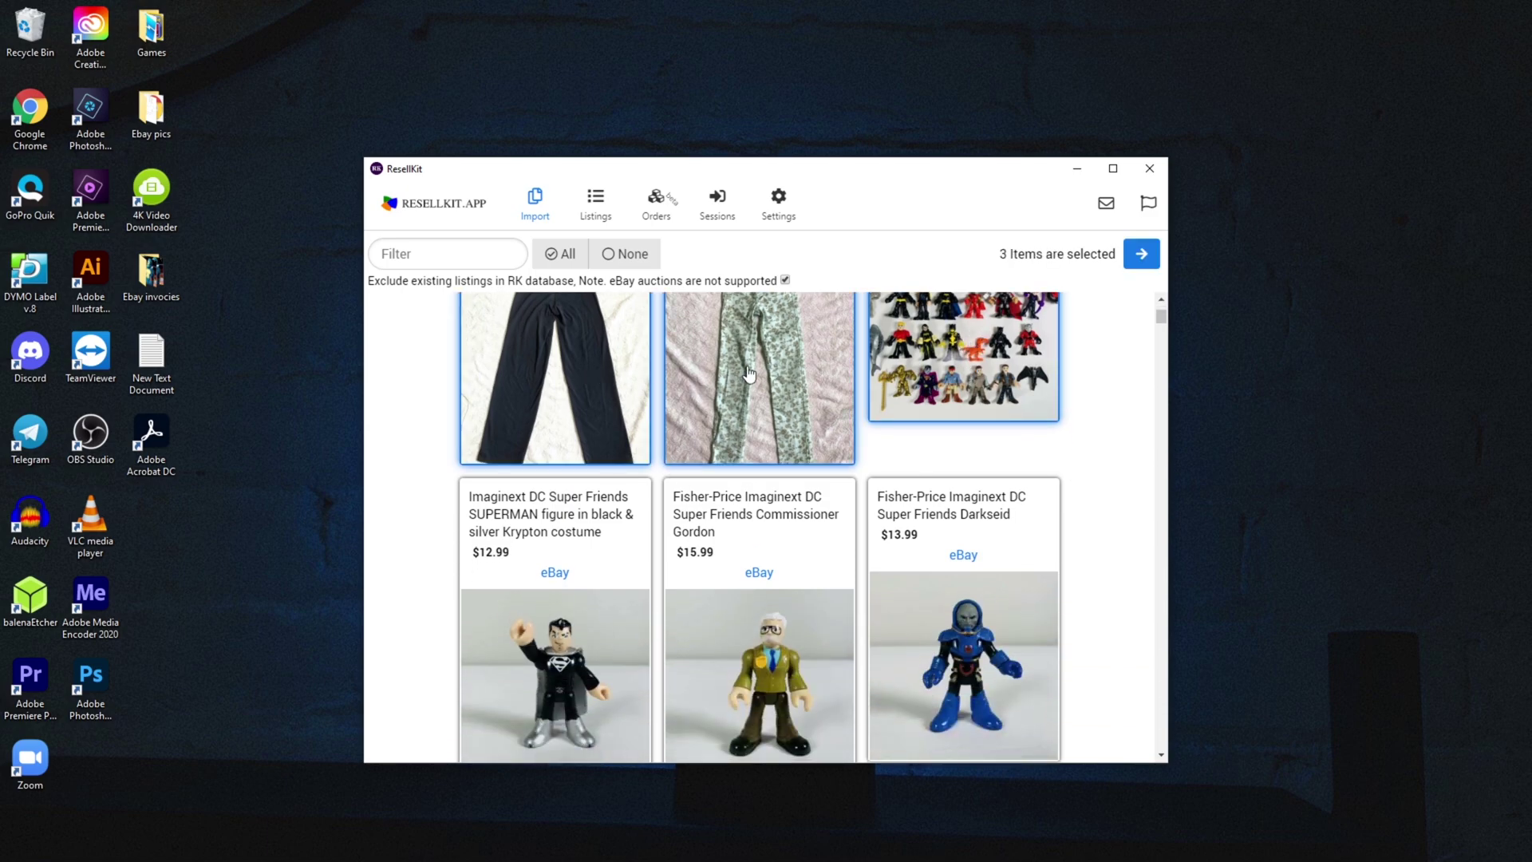
{"action": "left_click", "coordinate": [748, 373]}
{"action": "left_click", "coordinate": [587, 376]}
Select the Superman, Commissioner Gordon, Darkseid, TMNT, Minecraft Steve, Roblox, Batman and Fortnite listings
{"action": "scroll", "coordinate": [873, 449], "scroll_direction": "up", "scroll_amount": 2}
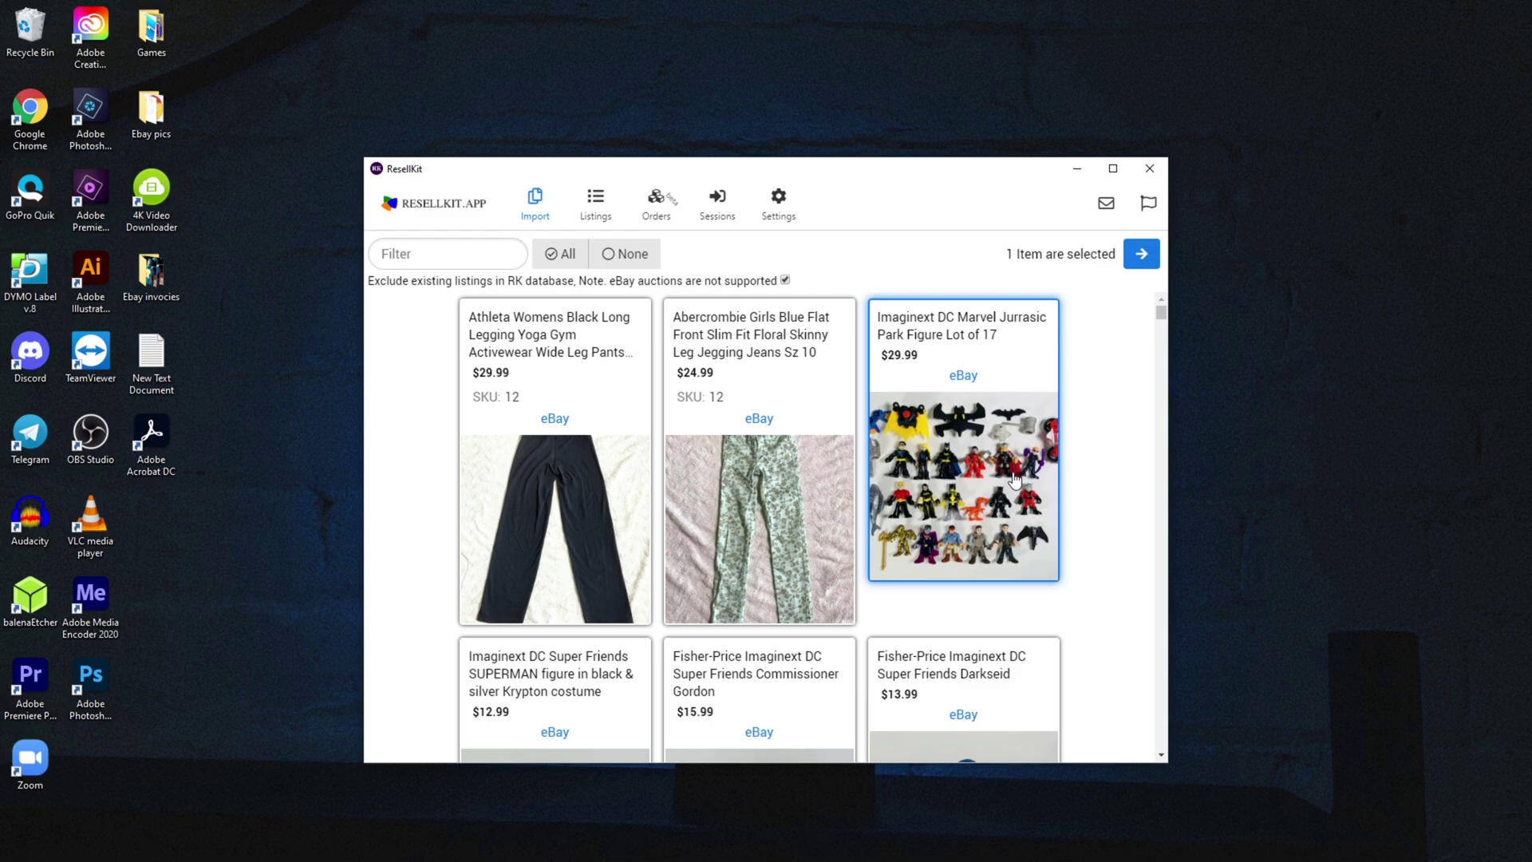
{"action": "scroll", "coordinate": [1014, 479], "scroll_direction": "down", "scroll_amount": 2}
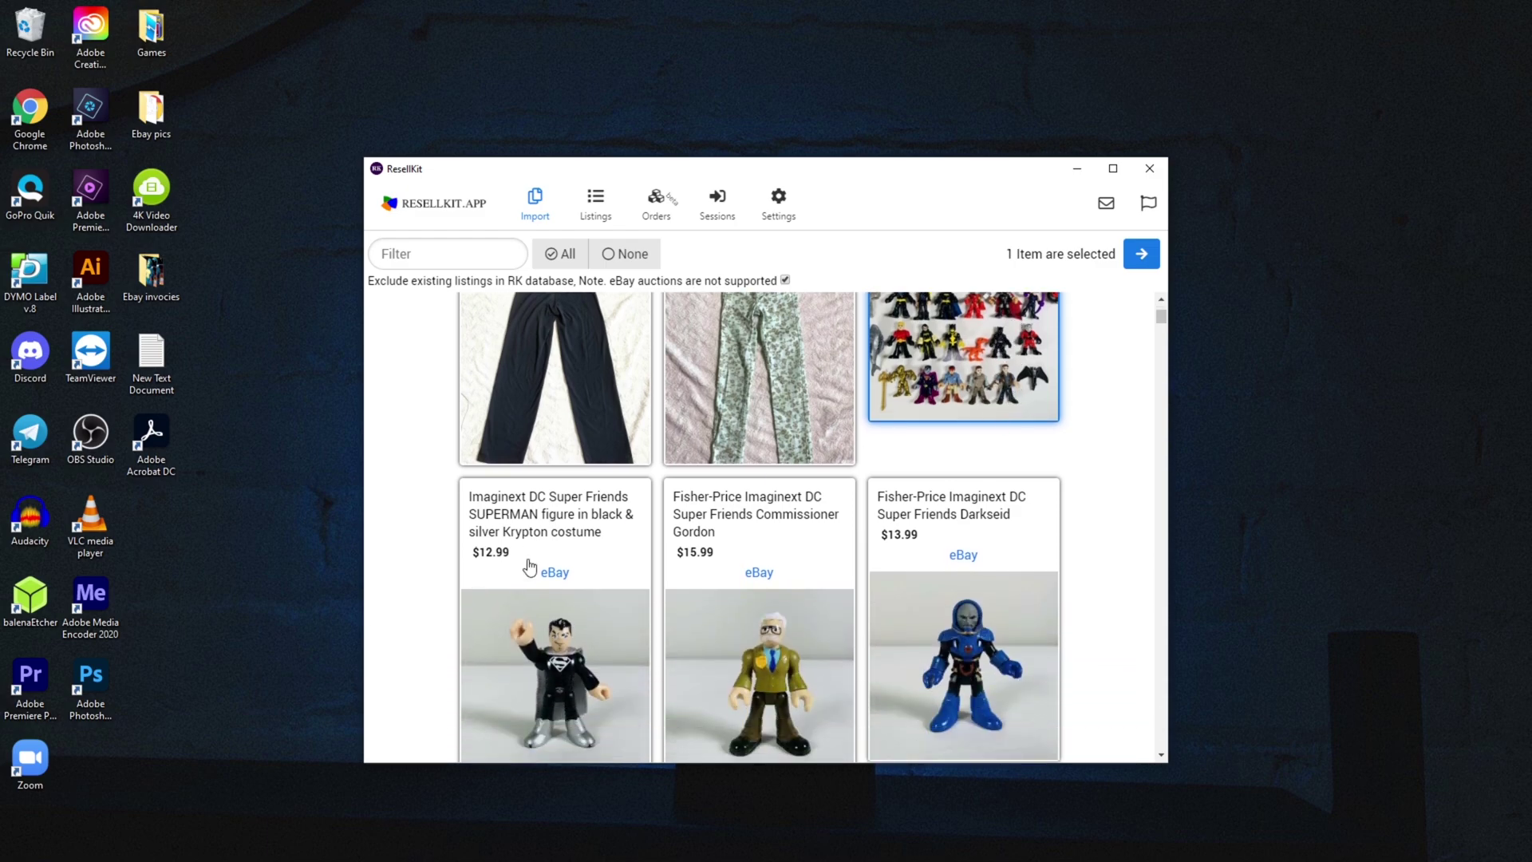
{"action": "left_click", "coordinate": [529, 567]}
{"action": "left_click", "coordinate": [839, 615]}
{"action": "left_click", "coordinate": [966, 612]}
{"action": "scroll", "coordinate": [654, 498], "scroll_direction": "down", "scroll_amount": 5}
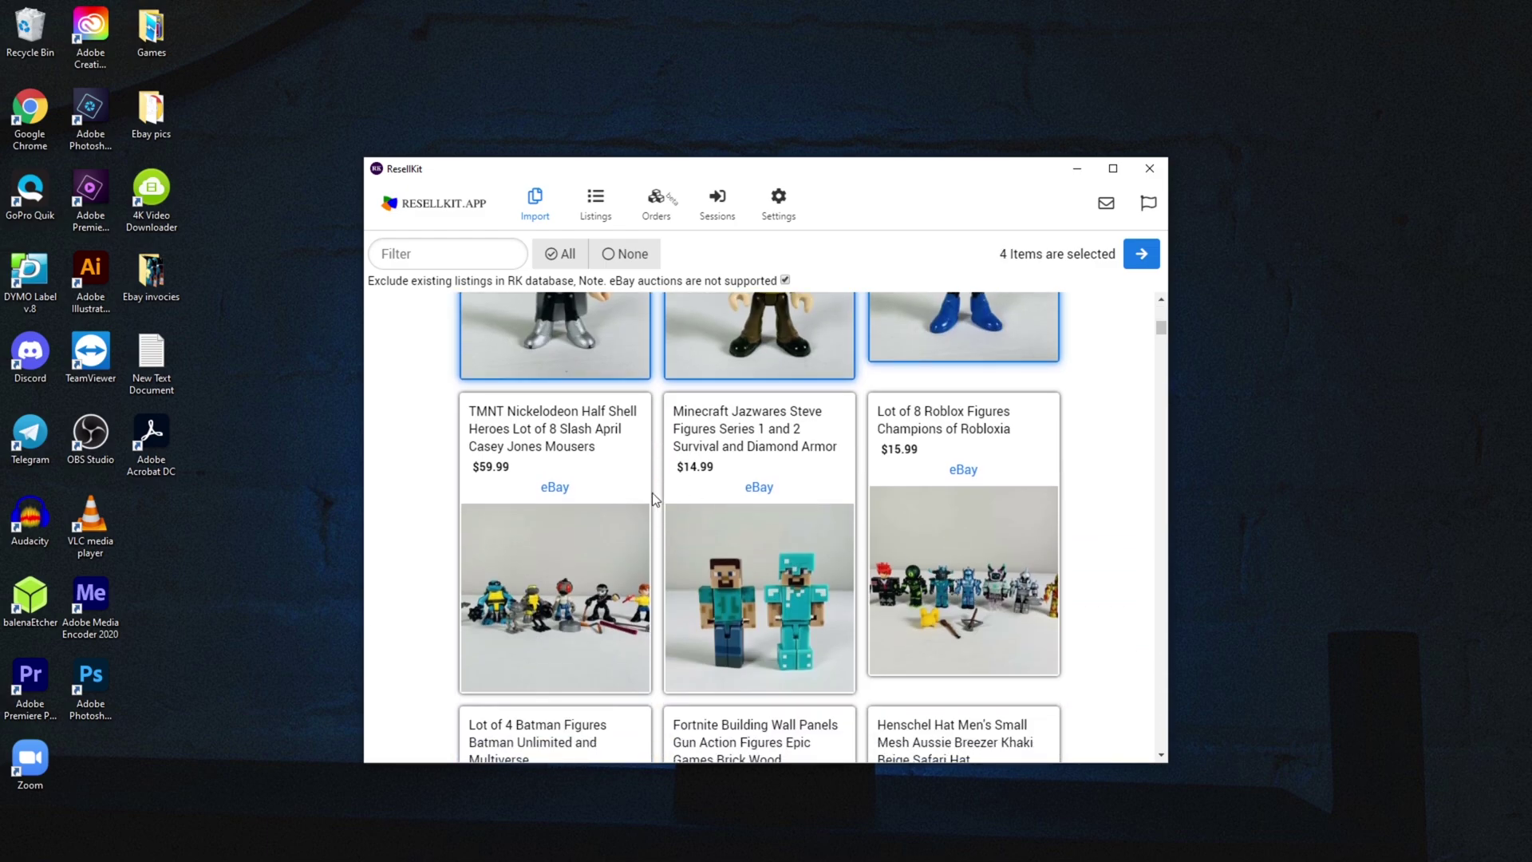
{"action": "left_click", "coordinate": [599, 516]}
{"action": "left_click", "coordinate": [752, 513]}
{"action": "left_click", "coordinate": [925, 519]}
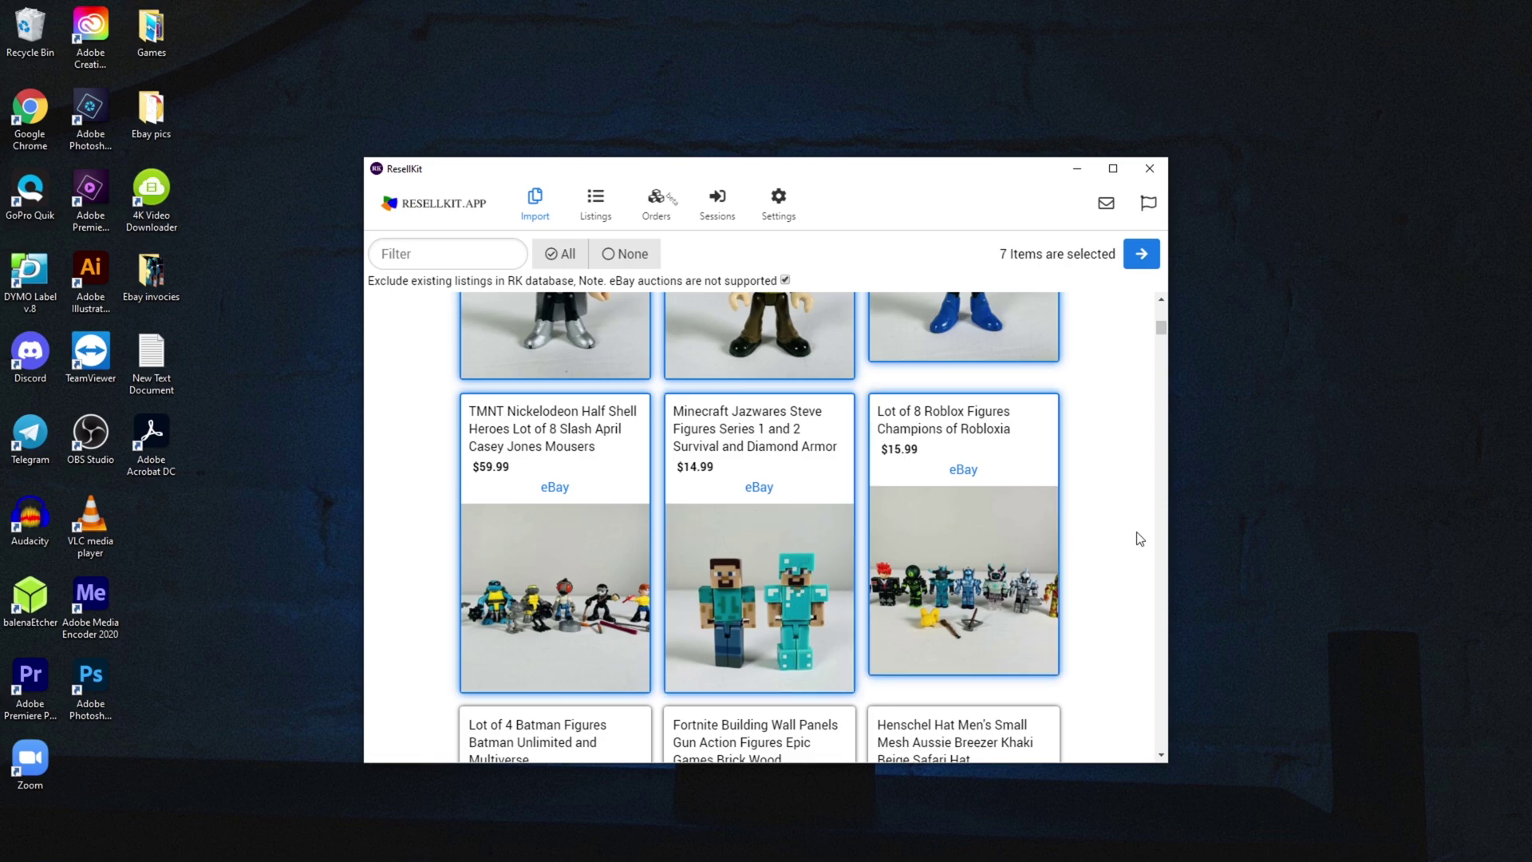
{"action": "scroll", "coordinate": [1069, 523], "scroll_direction": "down", "scroll_amount": 3}
{"action": "scroll", "coordinate": [965, 536], "scroll_direction": "down", "scroll_amount": 1}
{"action": "left_click", "coordinate": [600, 525]}
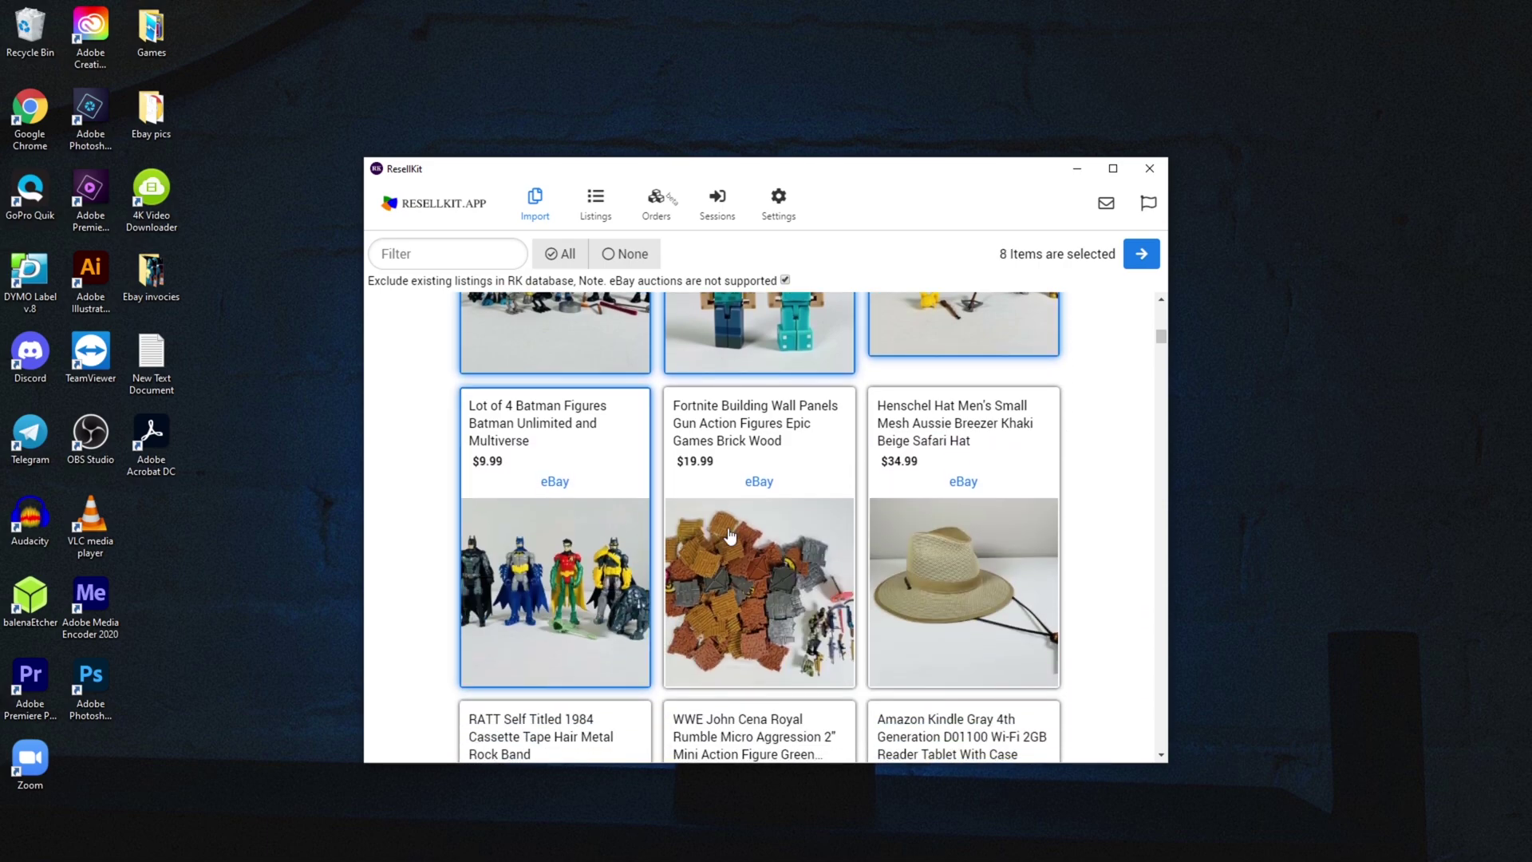
{"action": "left_click", "coordinate": [728, 537]}
Check the selected-item count at the top of the grid
{"action": "scroll", "coordinate": [946, 317], "scroll_direction": "up", "scroll_amount": 8}
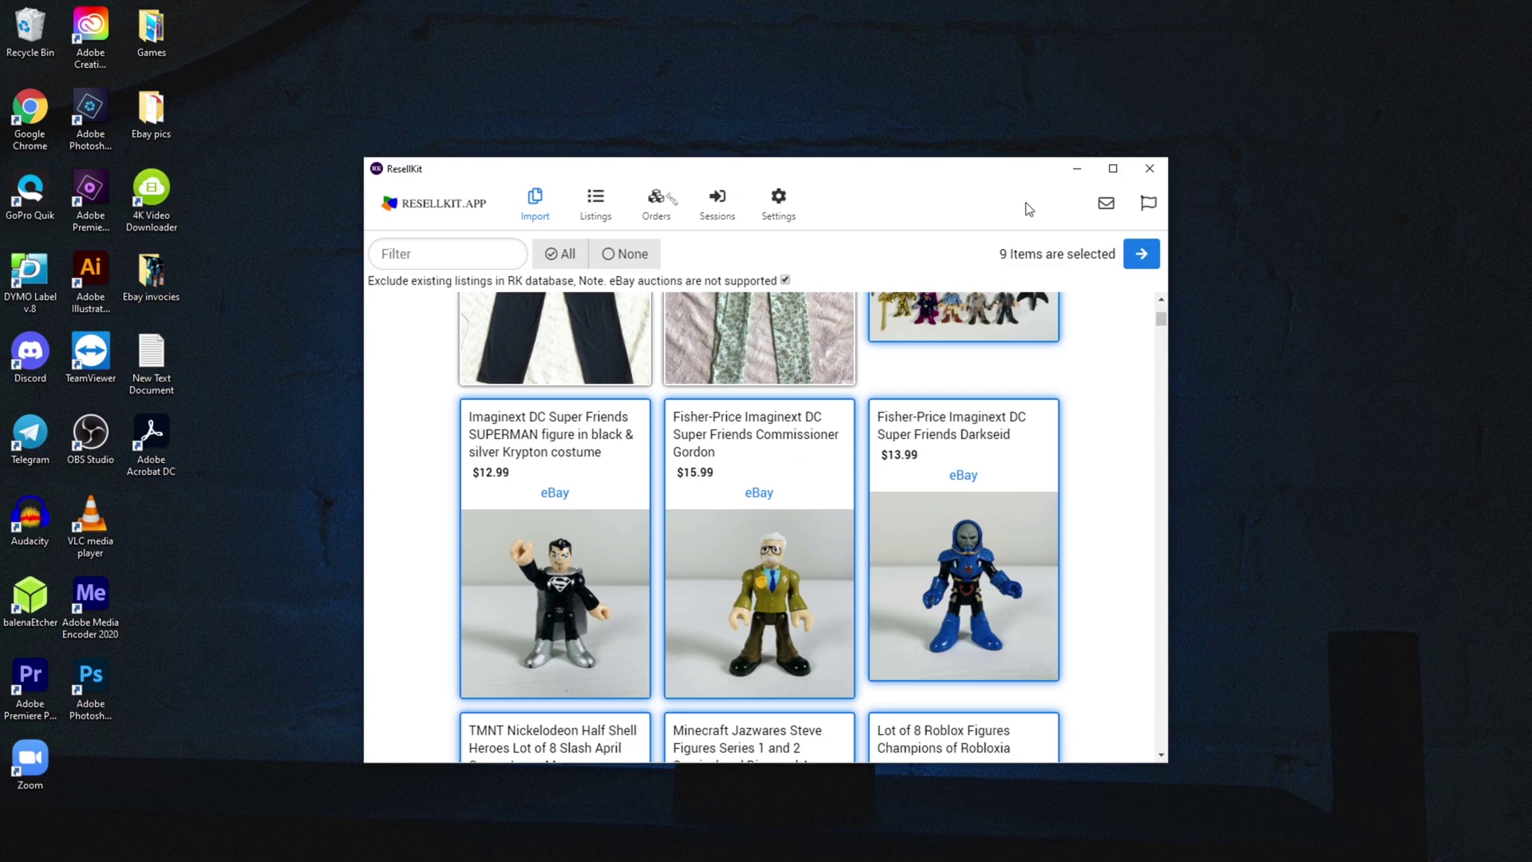
{"action": "left_click_drag", "start_coordinate": [994, 257], "coordinate": [1120, 259]}
{"action": "scroll", "coordinate": [1115, 463], "scroll_direction": "down", "scroll_amount": 2}
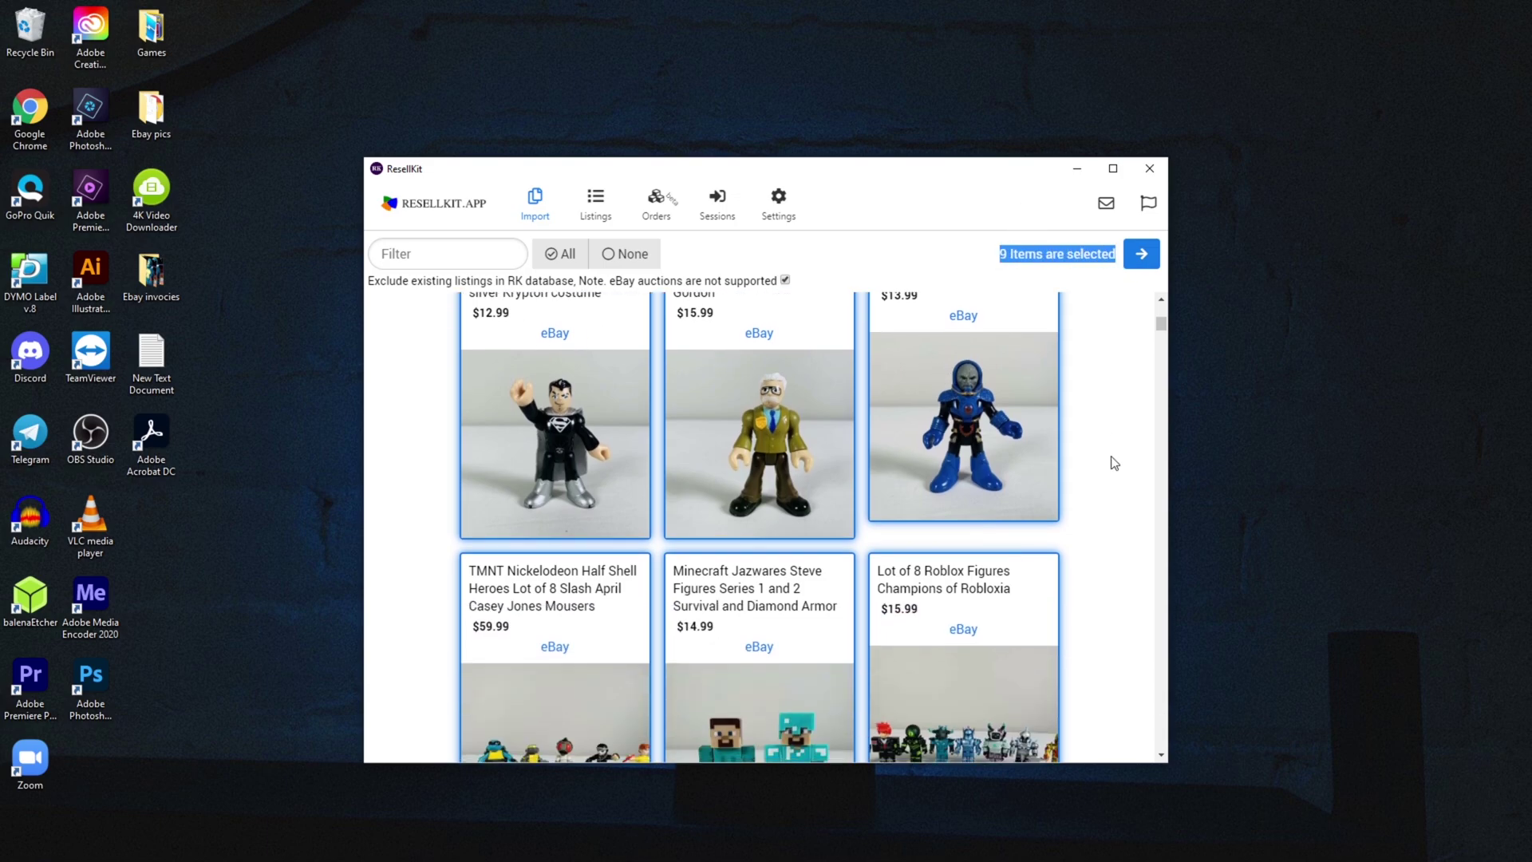
{"action": "scroll", "coordinate": [1114, 463], "scroll_direction": "down", "scroll_amount": 3}
{"action": "left_click", "coordinate": [1114, 463]}
{"action": "scroll", "coordinate": [1115, 462], "scroll_direction": "down", "scroll_amount": 4}
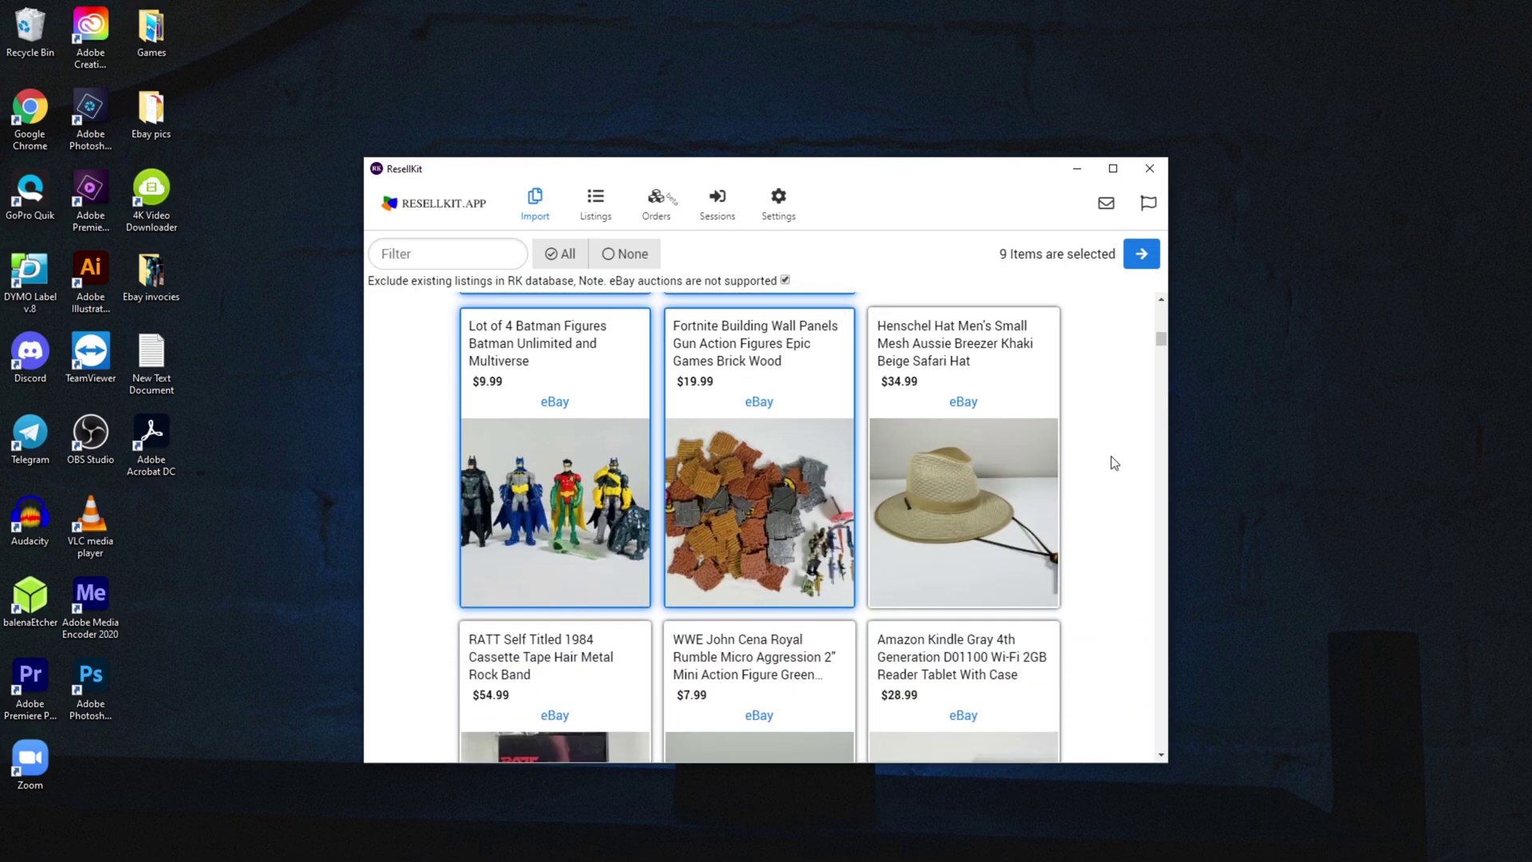
{"action": "scroll", "coordinate": [1114, 463], "scroll_direction": "down", "scroll_amount": 5}
{"action": "scroll", "coordinate": [1114, 462], "scroll_direction": "up", "scroll_amount": 1}
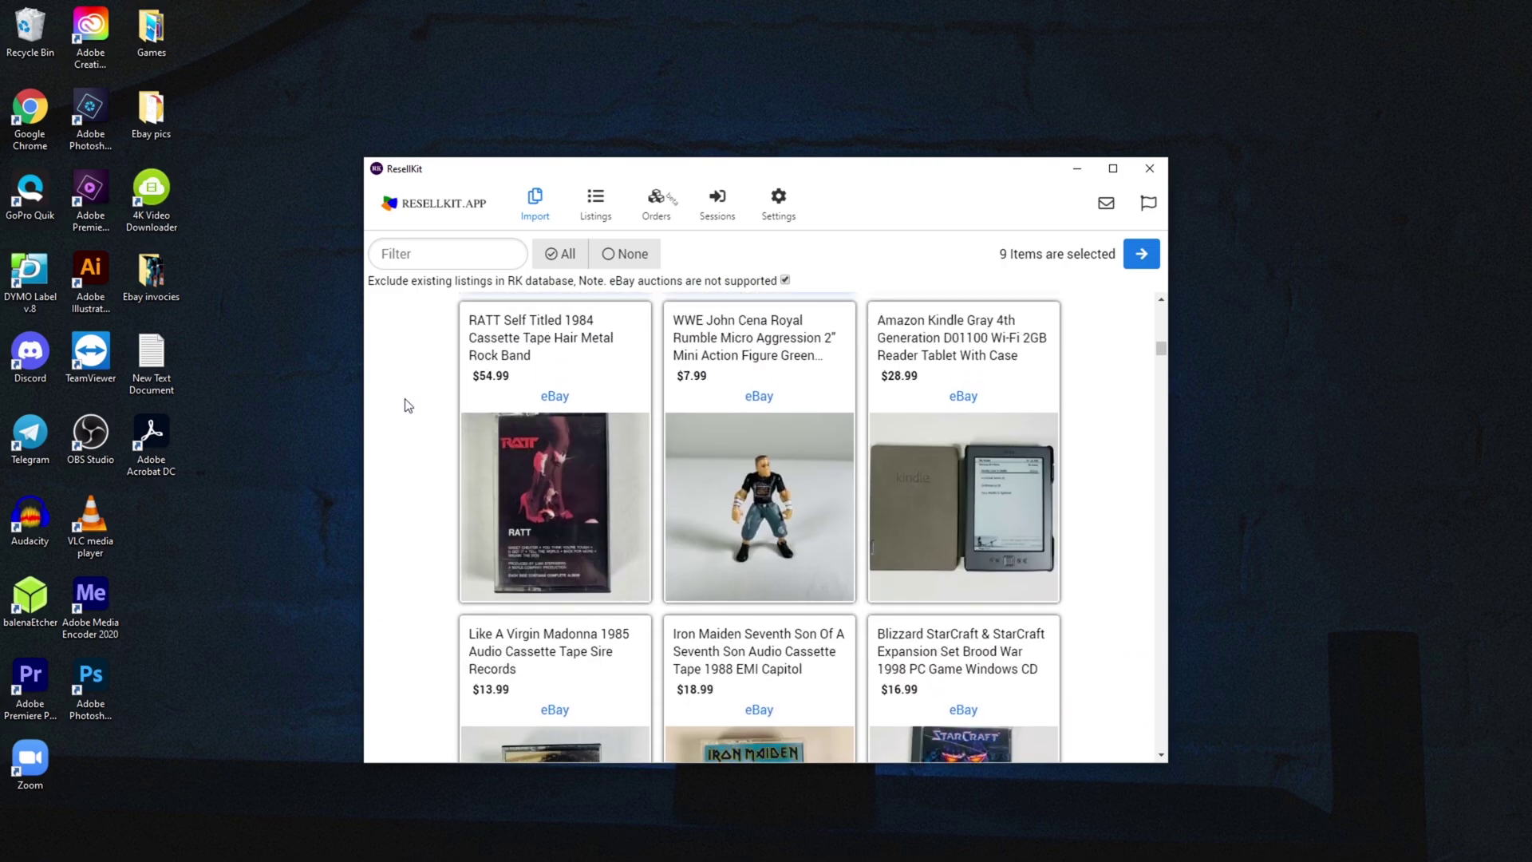
Add the RATT cassette and Amazon Kindle, then continue with the 11 selected listings
{"action": "left_click", "coordinate": [512, 455]}
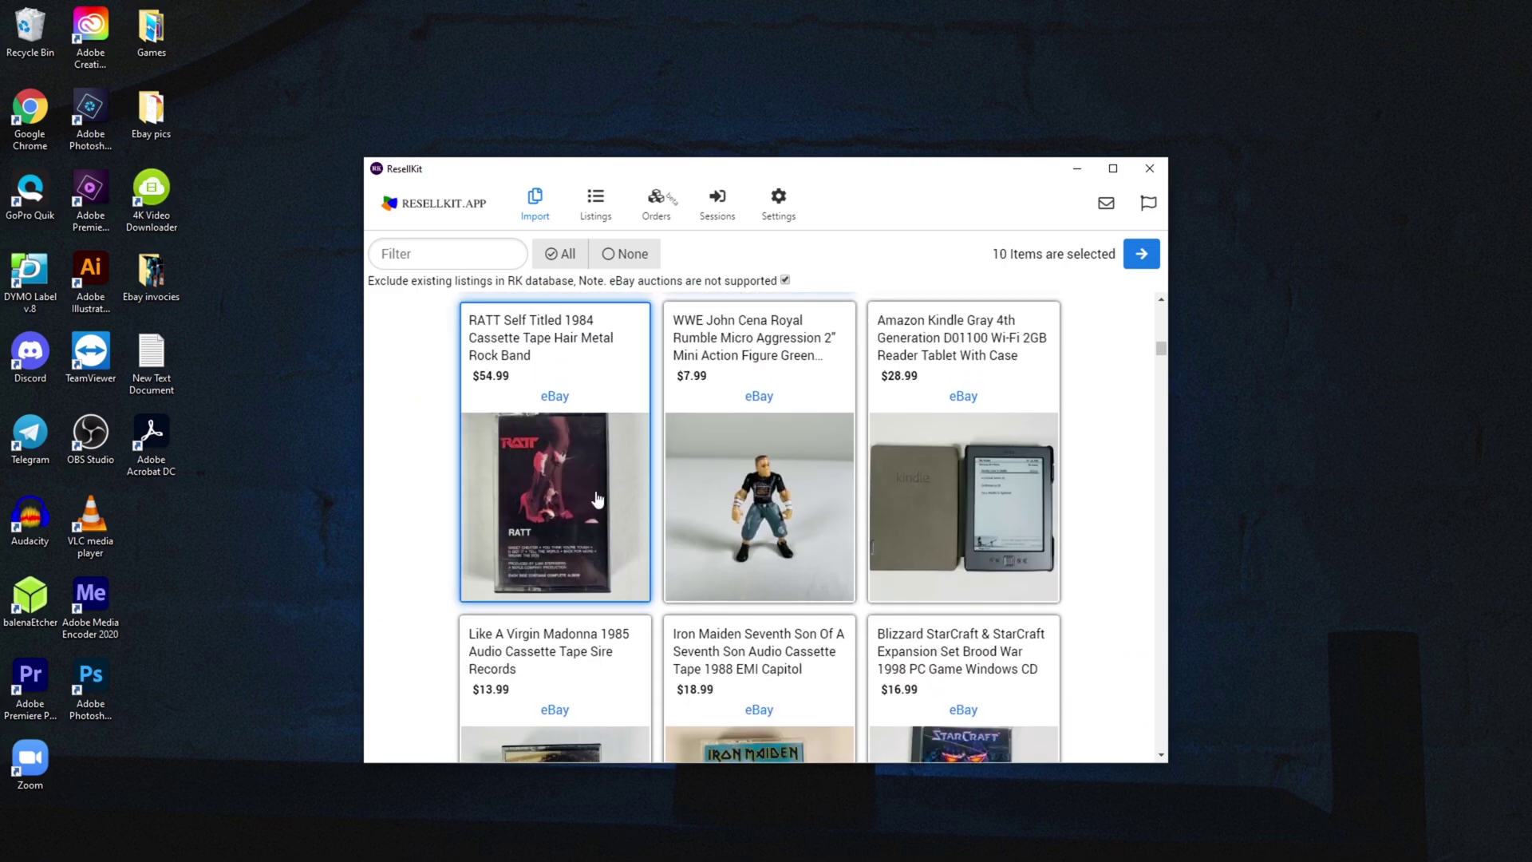
{"action": "left_click", "coordinate": [997, 485]}
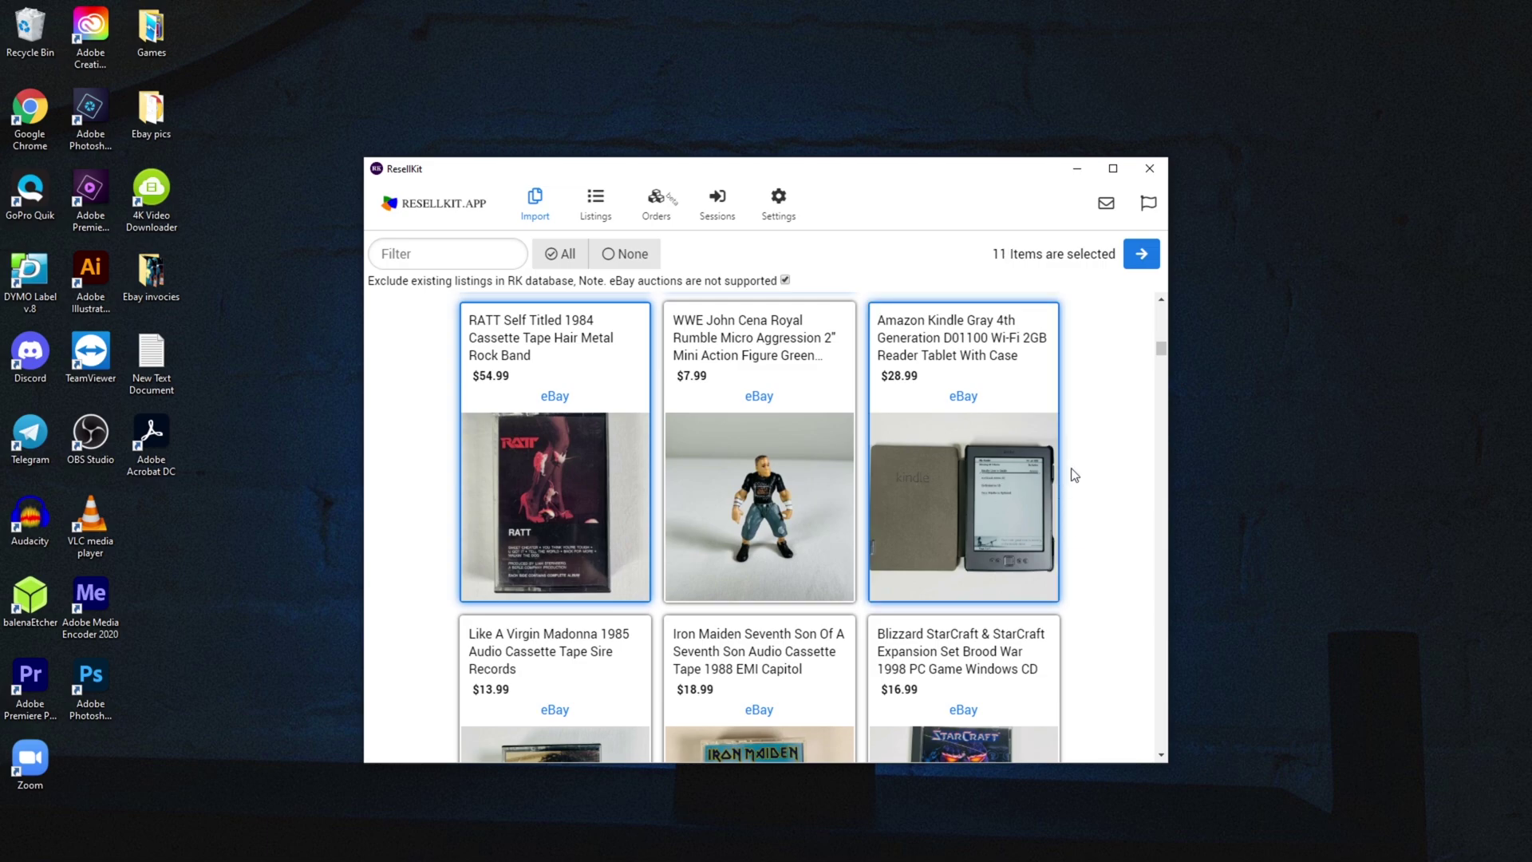
{"action": "scroll", "coordinate": [1074, 472], "scroll_direction": "up", "scroll_amount": 8}
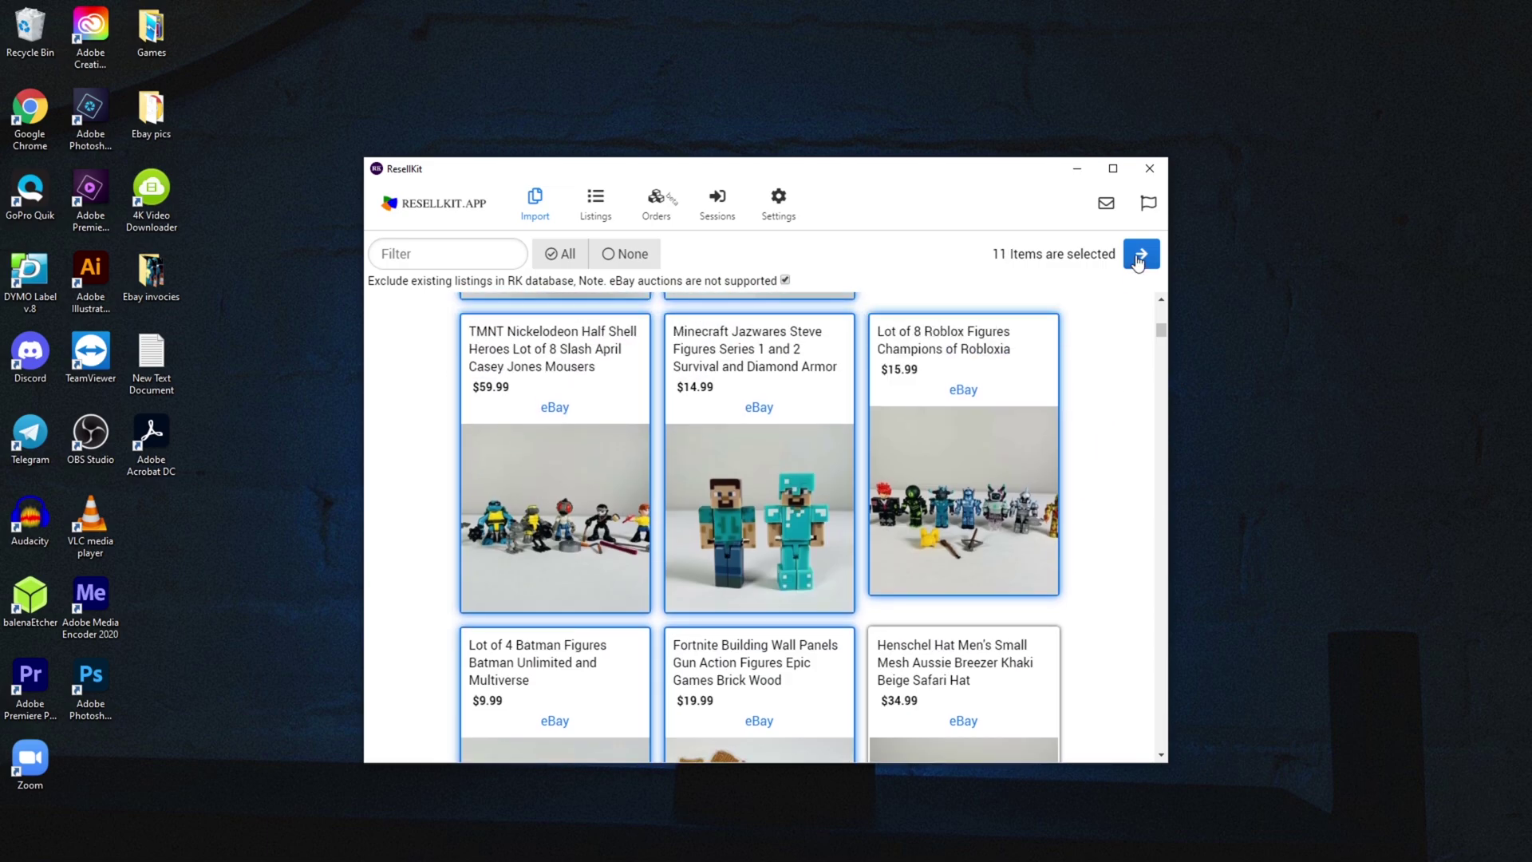
{"action": "left_click", "coordinate": [1139, 256]}
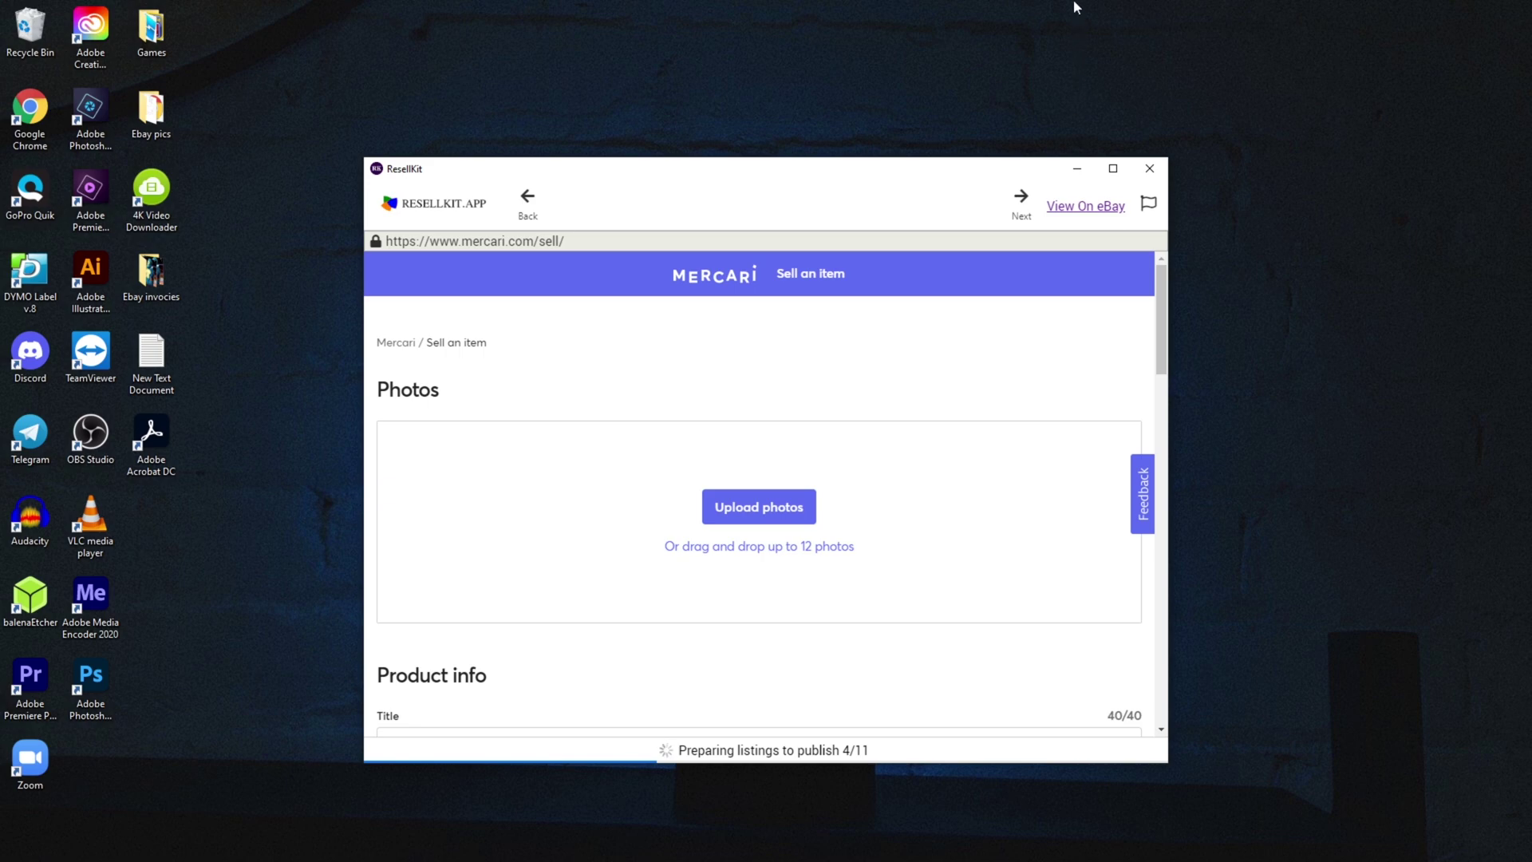
Maximize the window and delete the stray '...Lot of 17' first line of the Mercari description
{"action": "left_click", "coordinate": [1112, 169]}
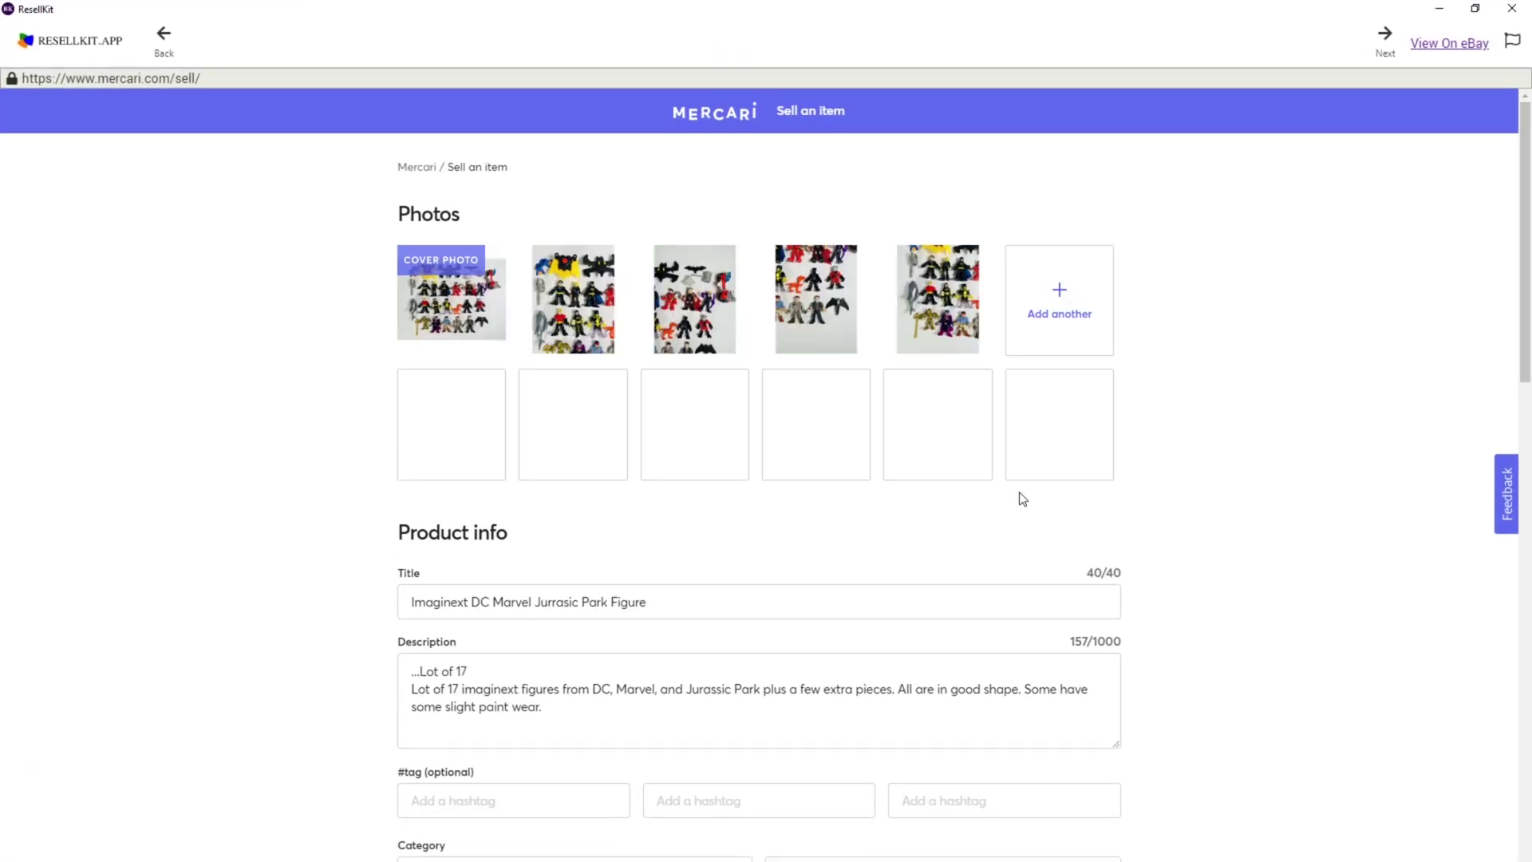
{"action": "mouse_move", "coordinate": [823, 336]}
{"action": "scroll", "coordinate": [550, 572], "scroll_direction": "down", "scroll_amount": 2}
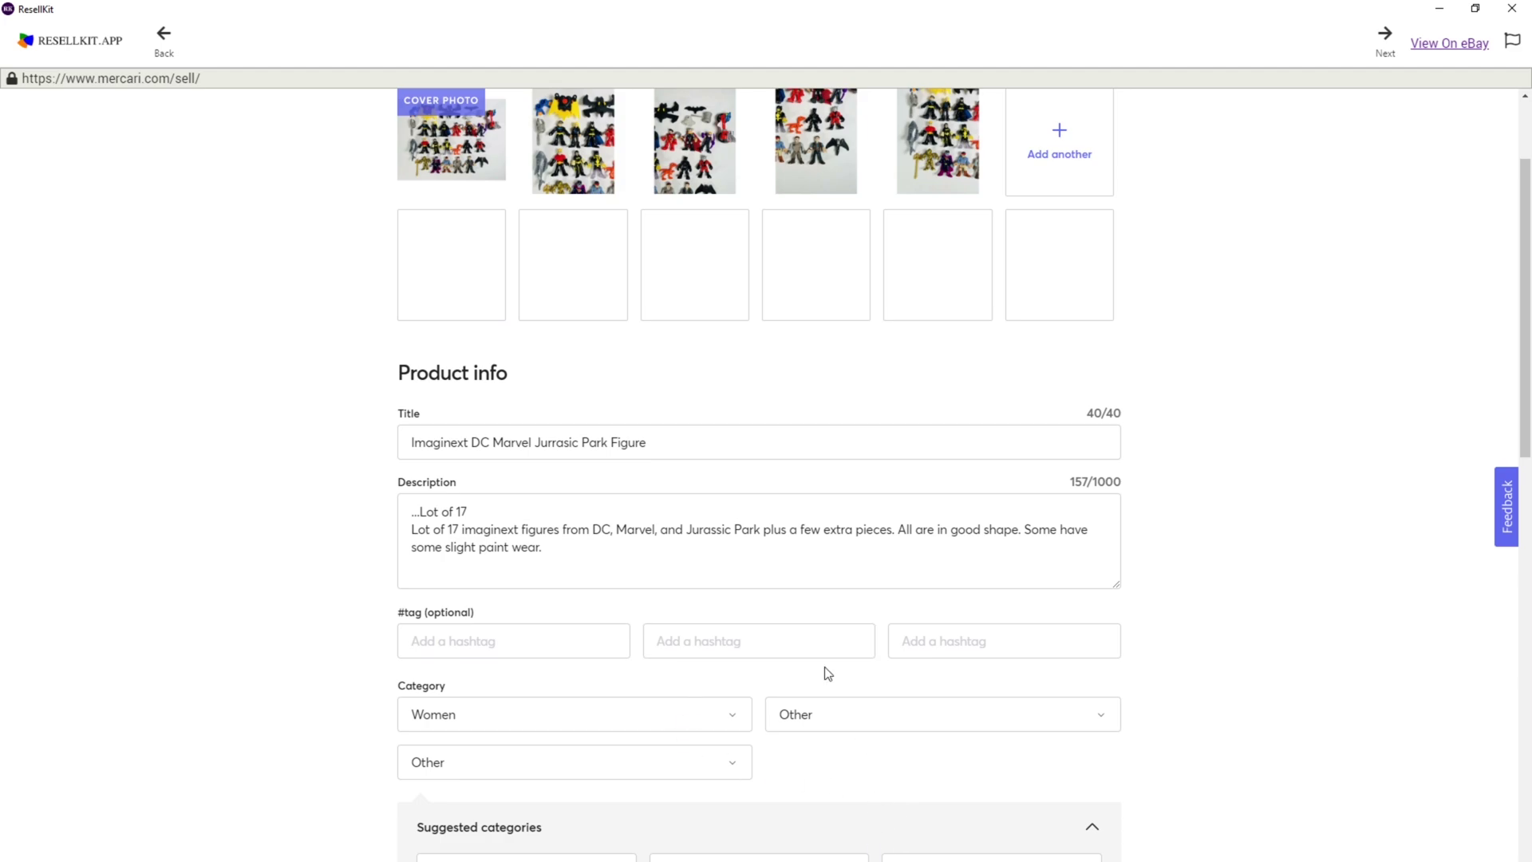
{"action": "scroll", "coordinate": [797, 638], "scroll_direction": "down", "scroll_amount": 1}
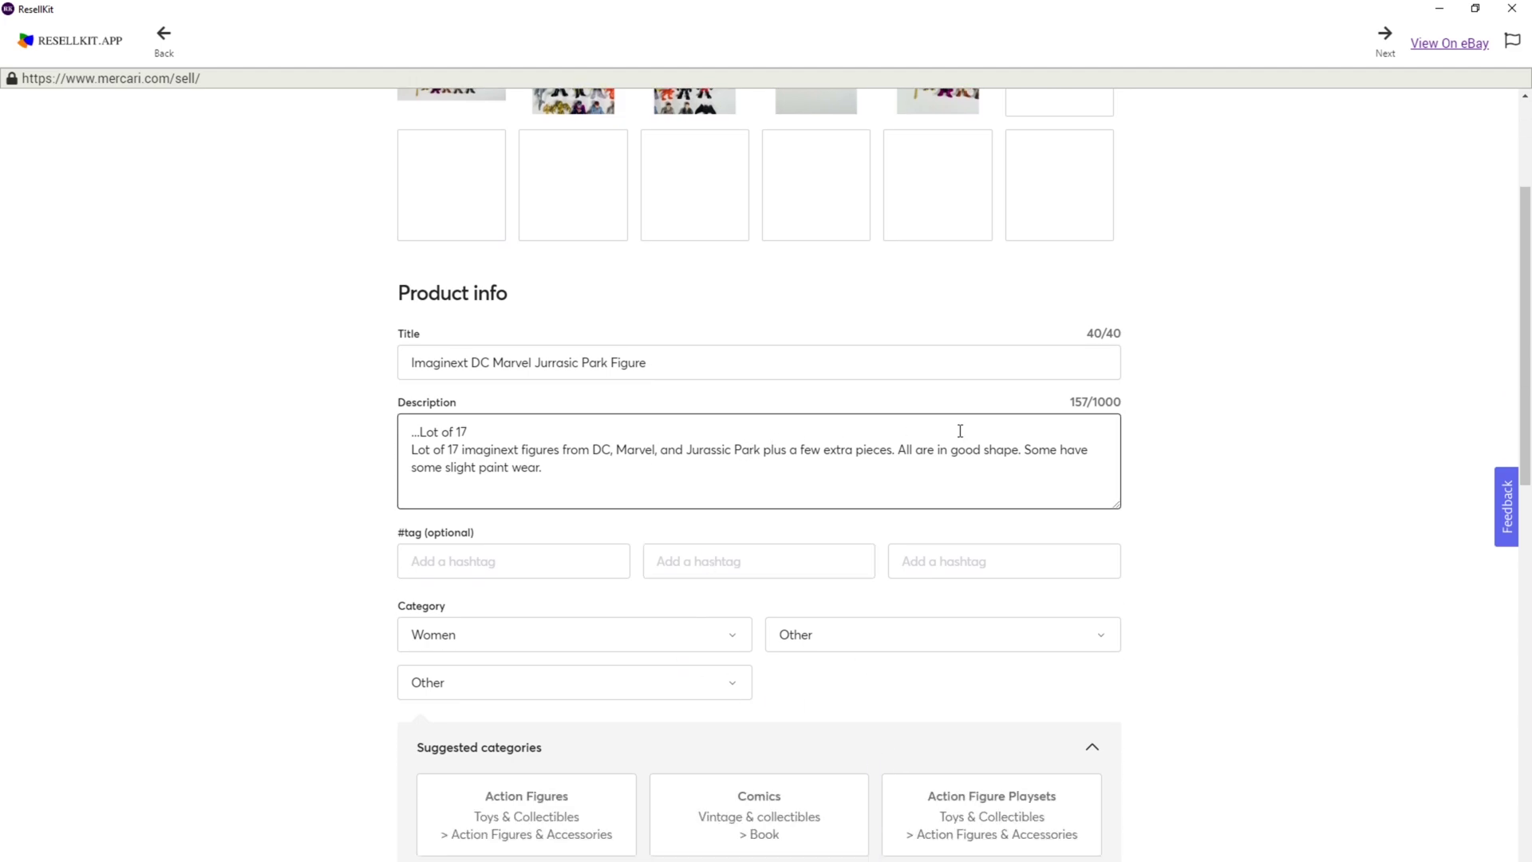
{"action": "left_click_drag", "start_coordinate": [484, 432], "coordinate": [351, 433]}
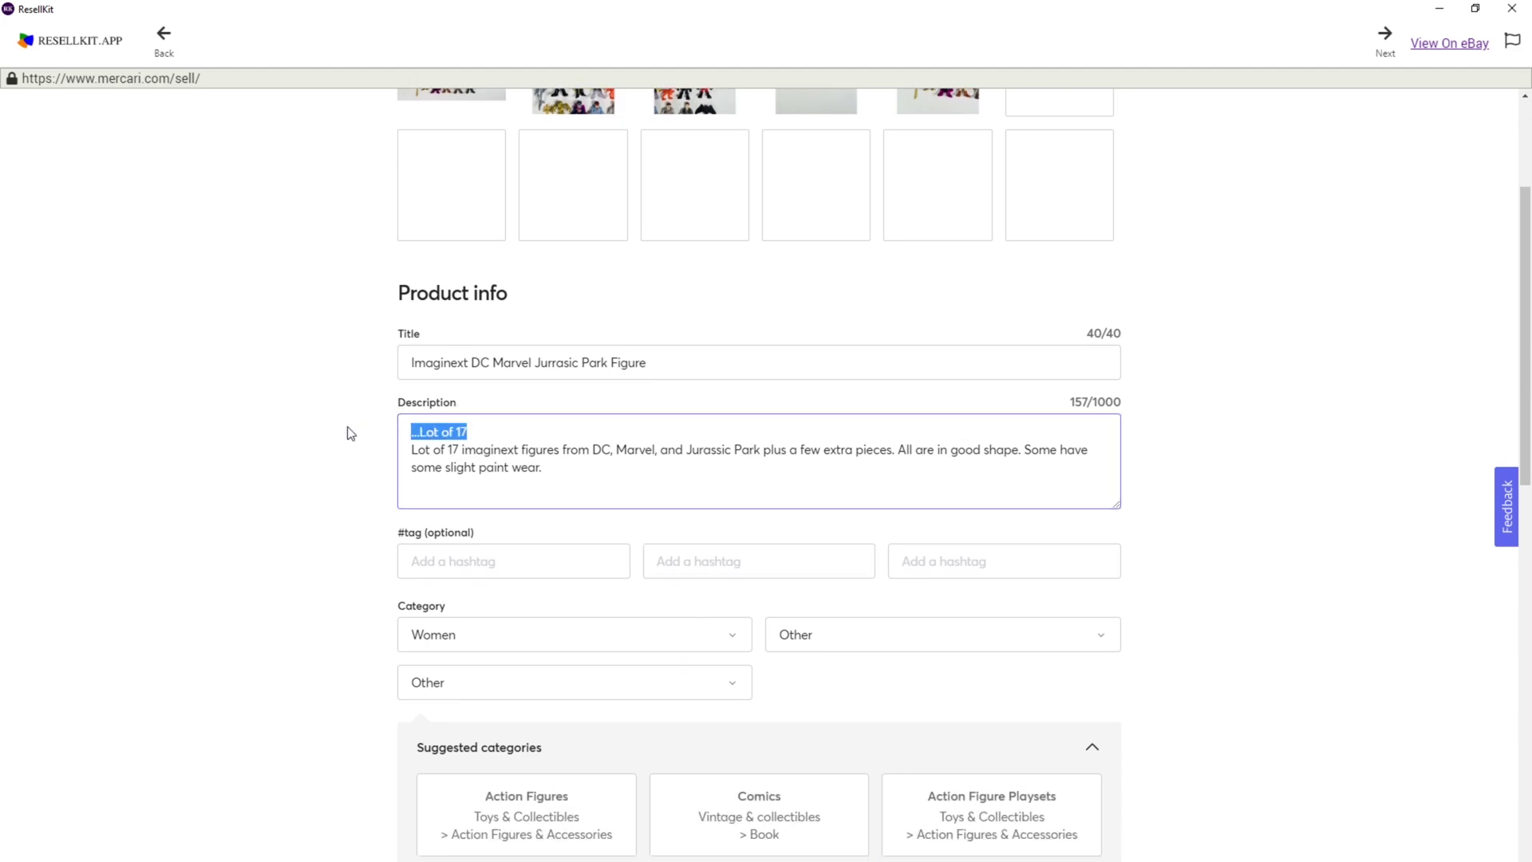
{"action": "key", "text": "BackSpace"}
Remove the leftover empty description line and correct 'Jurrasic' to 'Jurassic' in the title
{"action": "key", "text": "Delete"}
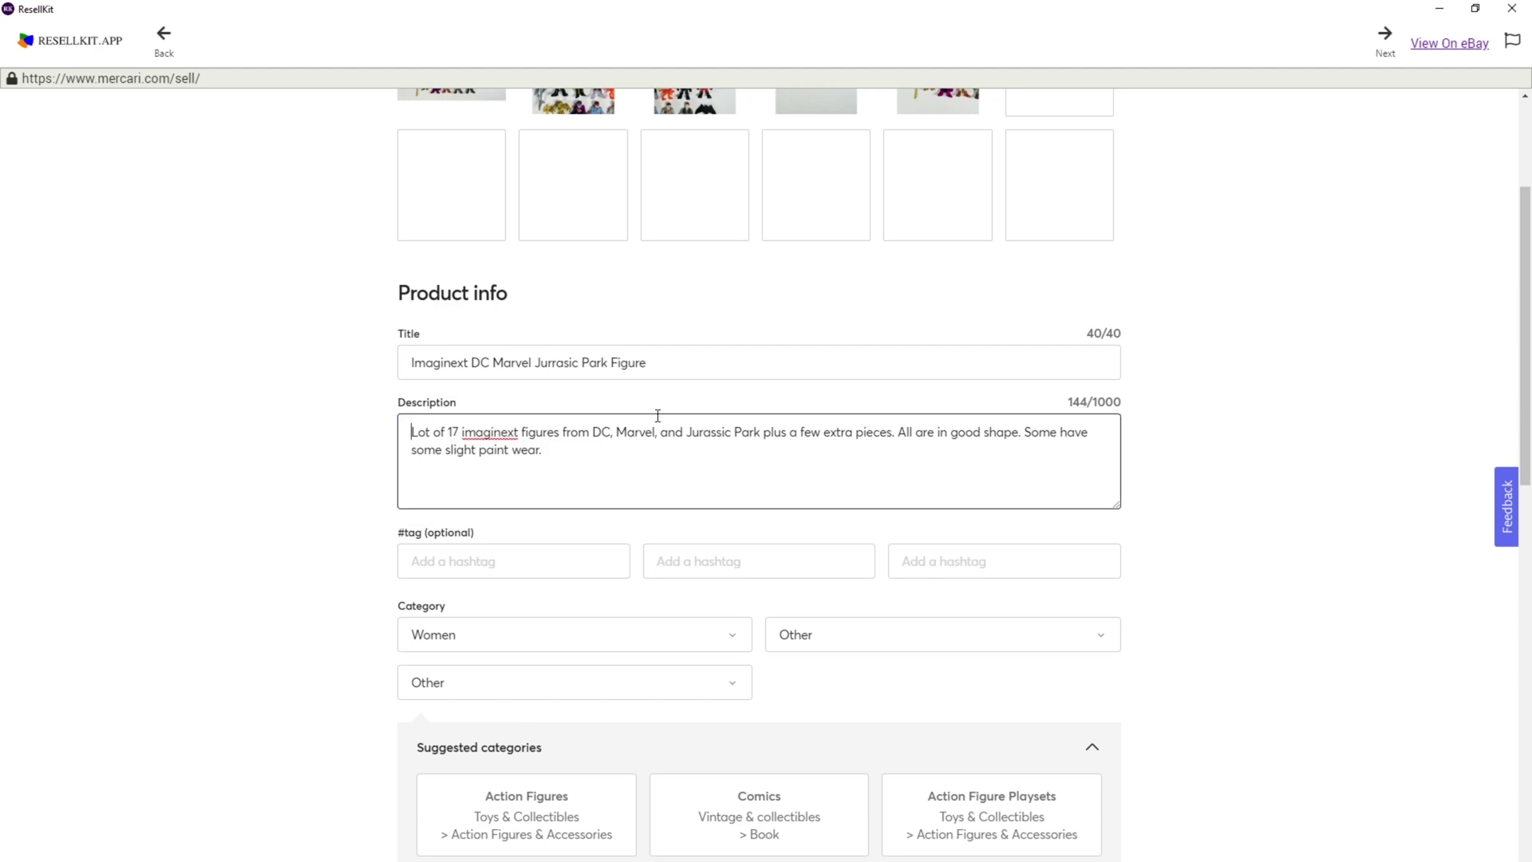
{"action": "left_click", "coordinate": [652, 363]}
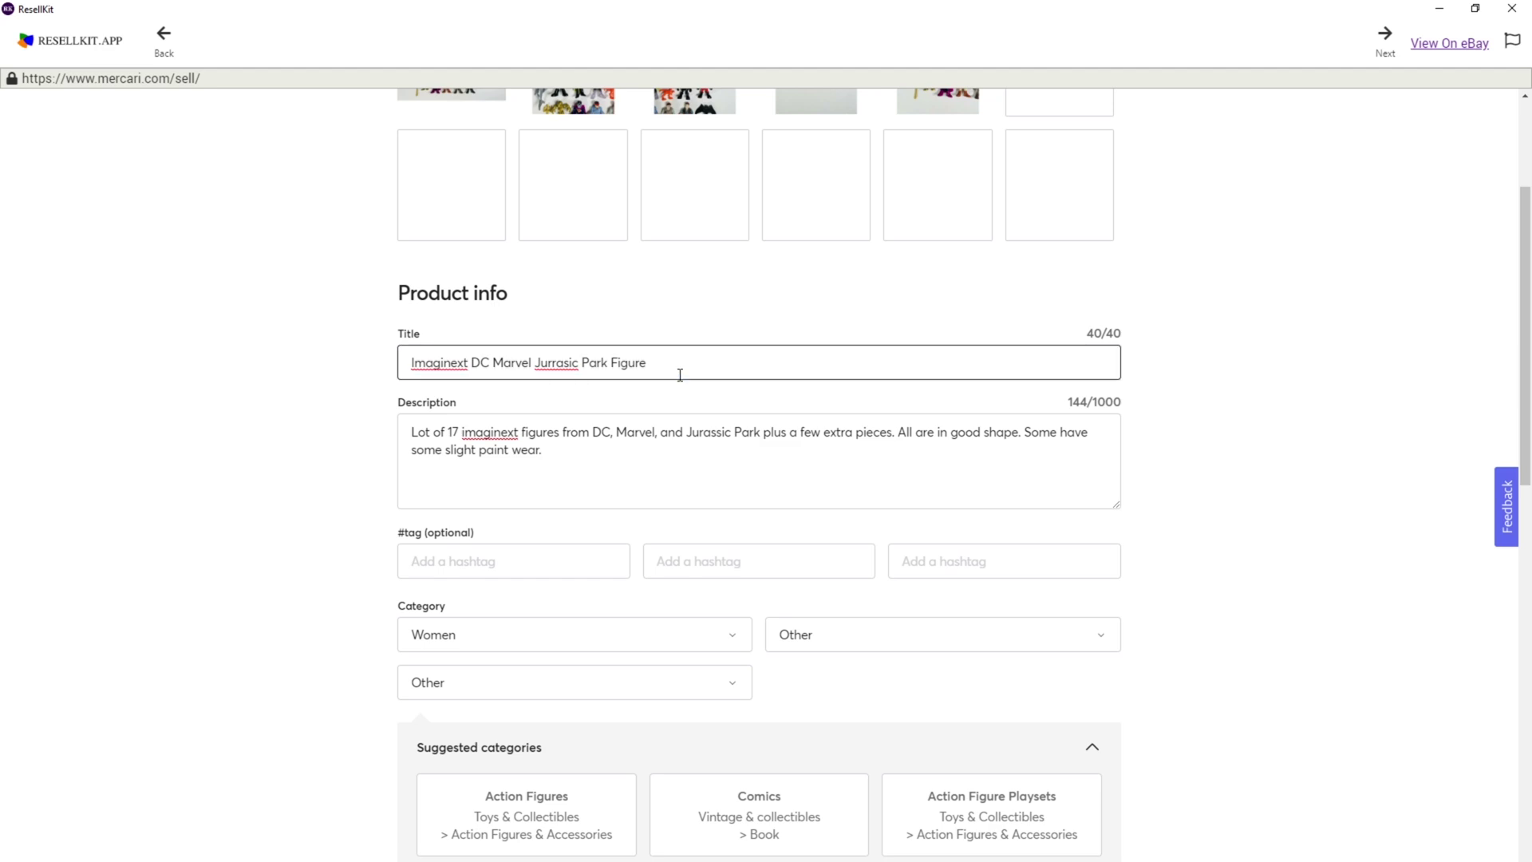
{"action": "right_click", "coordinate": [572, 371]}
{"action": "left_click", "coordinate": [594, 384]}
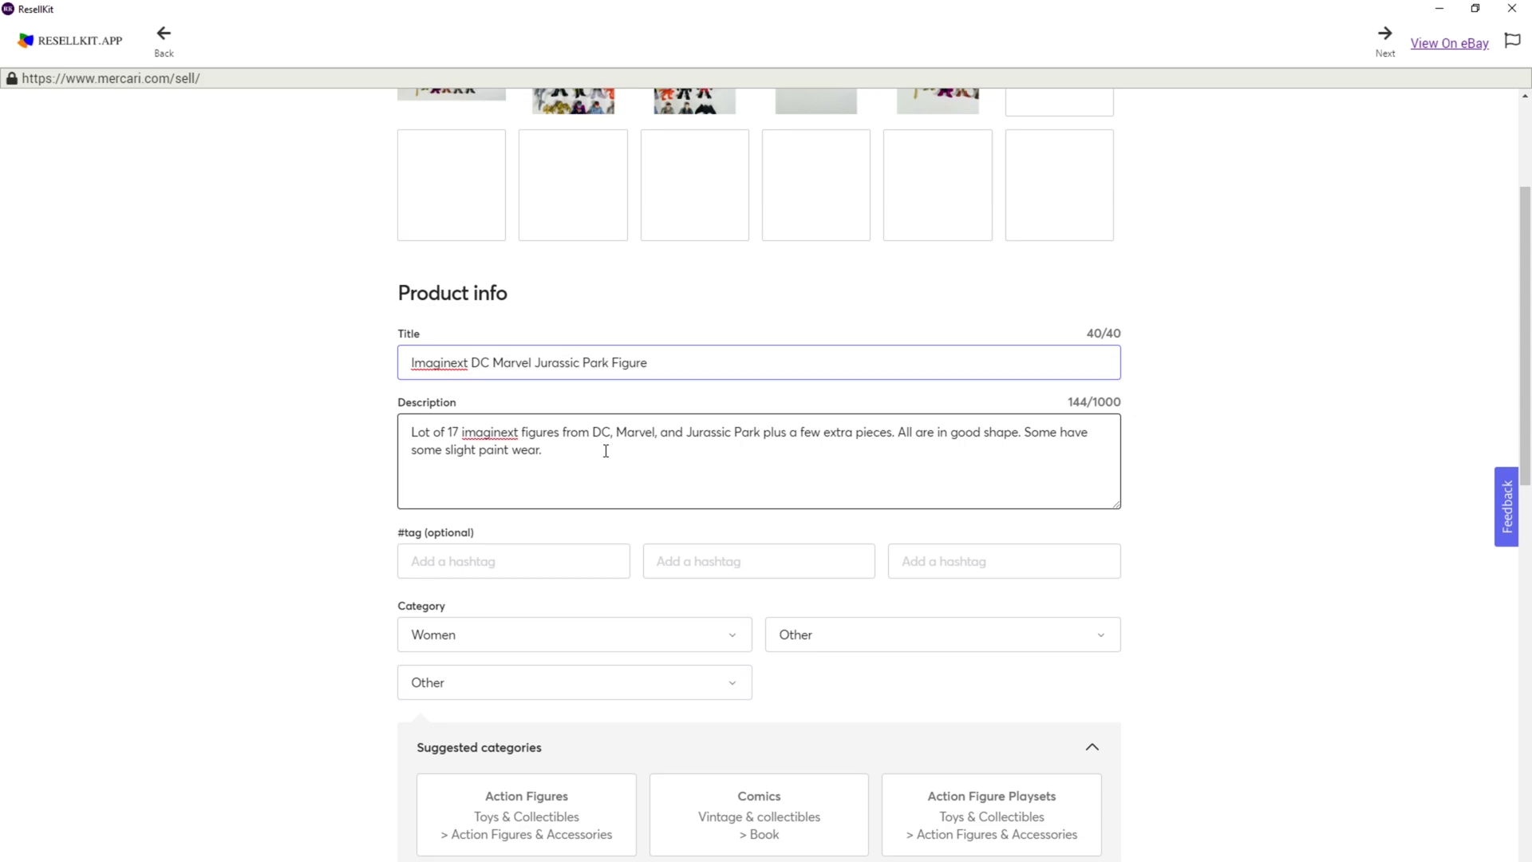
Add the hashtags #imaginext, #figure and #Marvel
{"action": "scroll", "coordinate": [559, 431], "scroll_direction": "down", "scroll_amount": 2}
{"action": "left_click", "coordinate": [517, 415]}
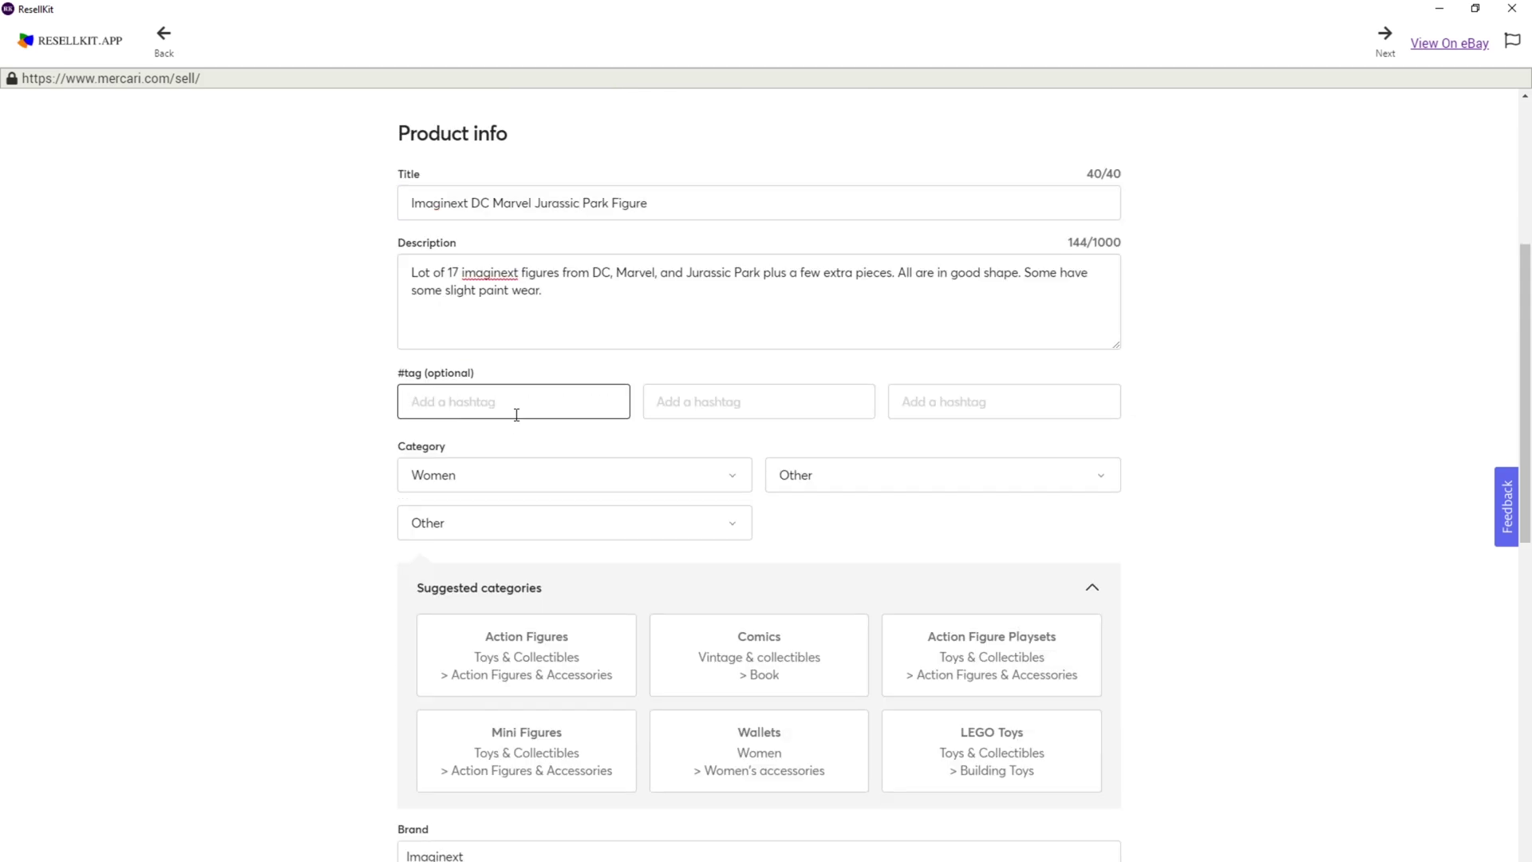
{"action": "type", "text": "#im"}
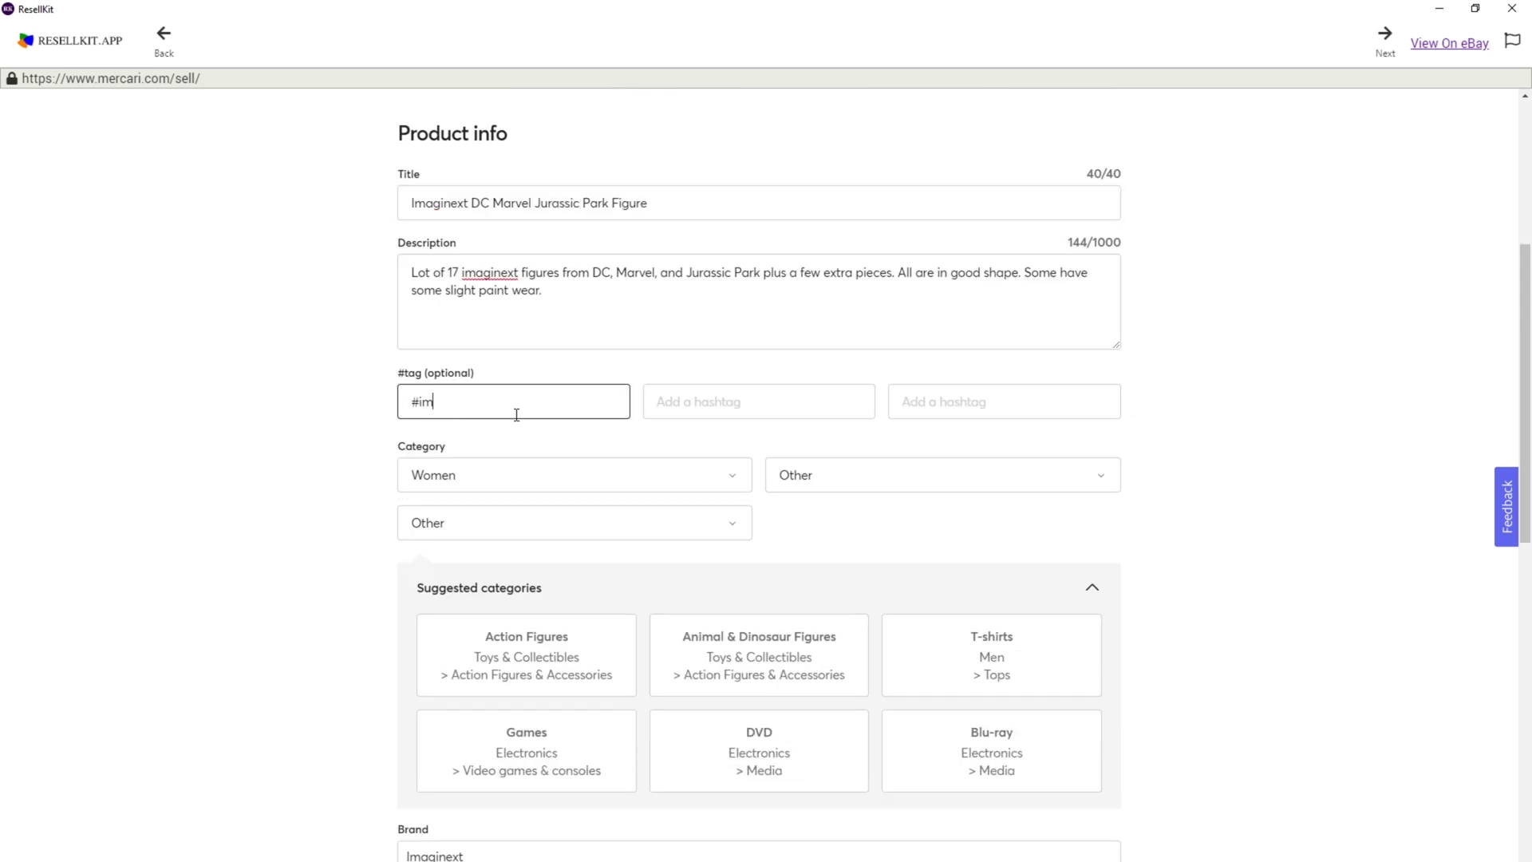
{"action": "type", "text": "aginext"}
{"action": "key", "text": "Tab"}
{"action": "type", "text": "#figu"}
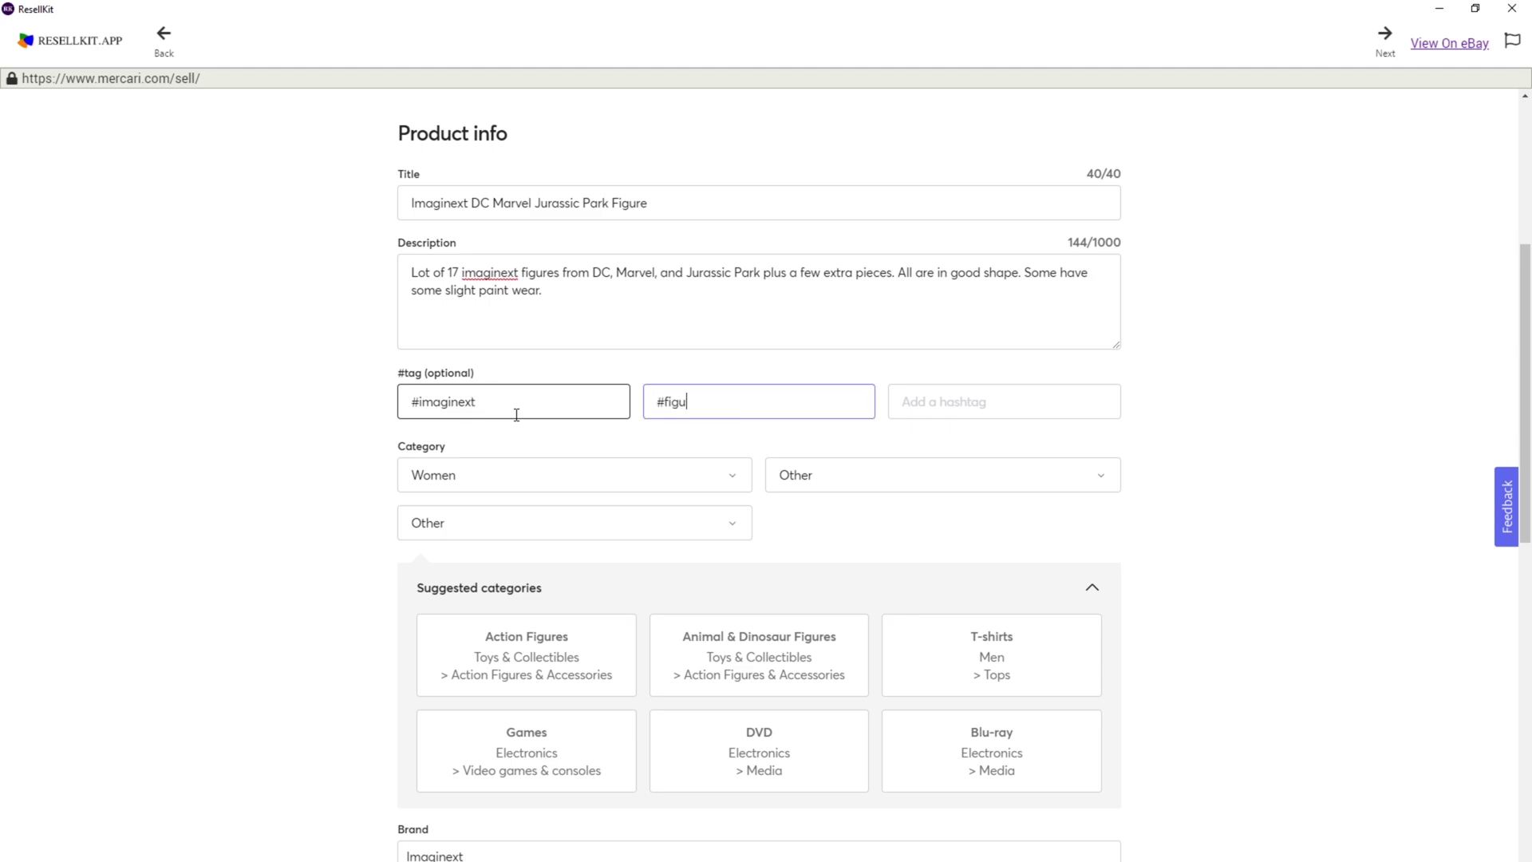
{"action": "key", "text": "Tab"}
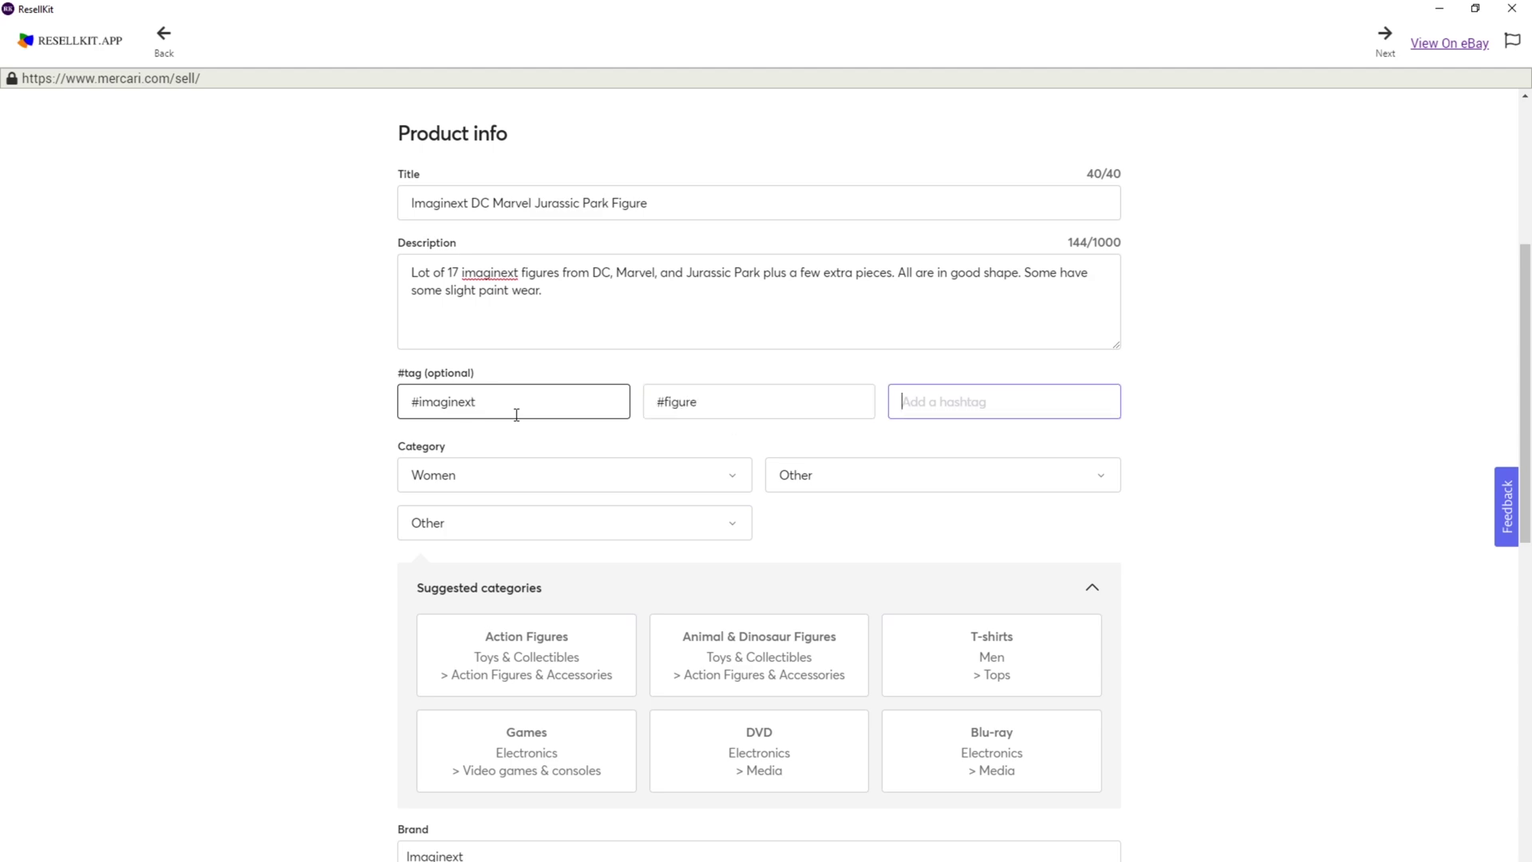
{"action": "type", "text": "#Marvel"}
Set the category to Toys & Collectibles > Action Figures & Accessories > Action Figures
{"action": "left_click", "coordinate": [536, 469]}
{"action": "left_click", "coordinate": [500, 626]}
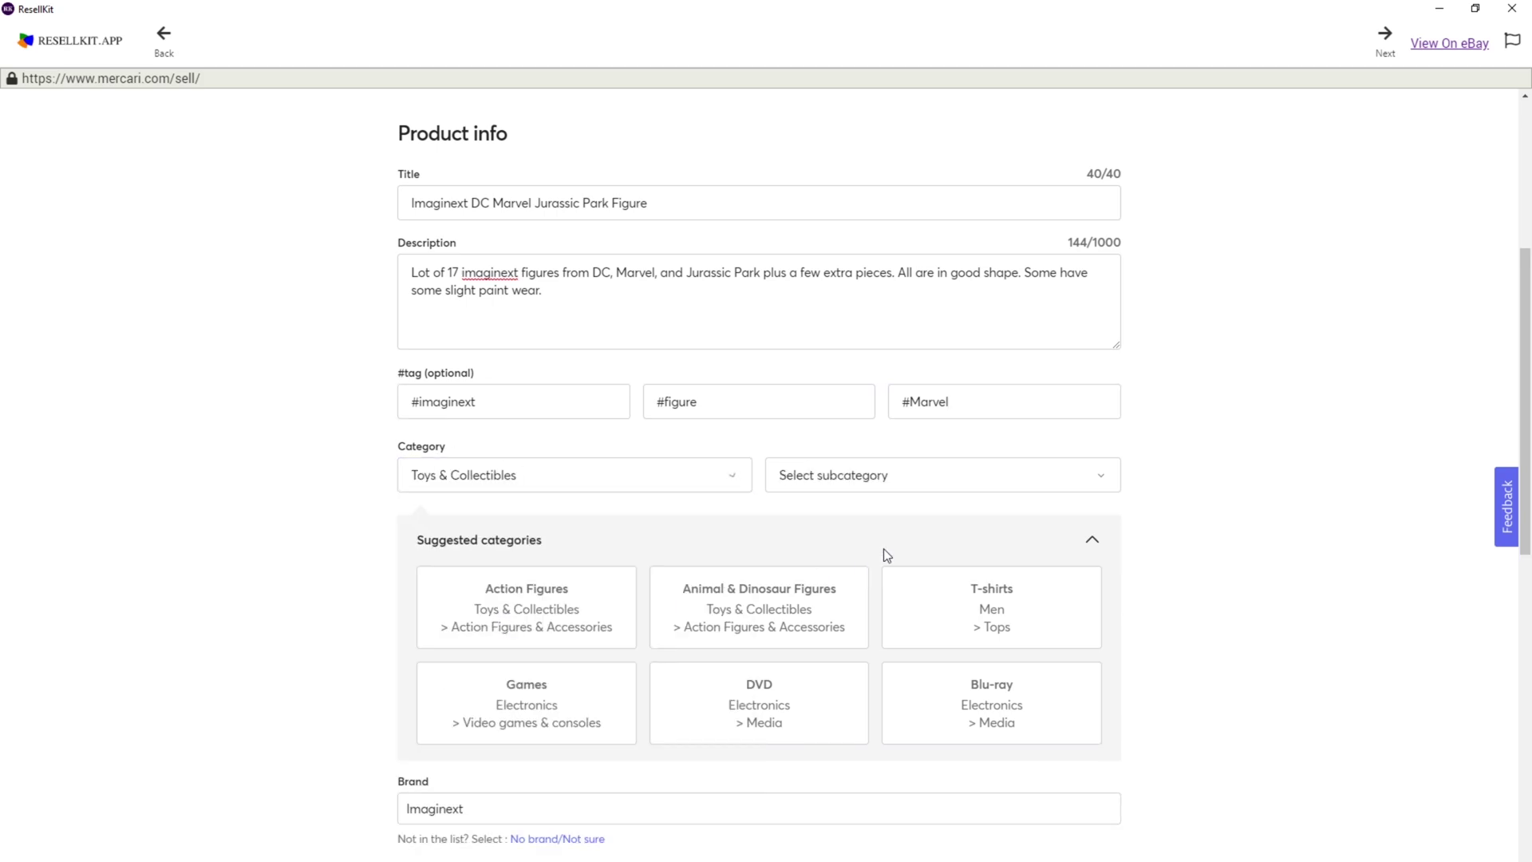
{"action": "left_click", "coordinate": [991, 475]}
{"action": "left_click", "coordinate": [928, 513]}
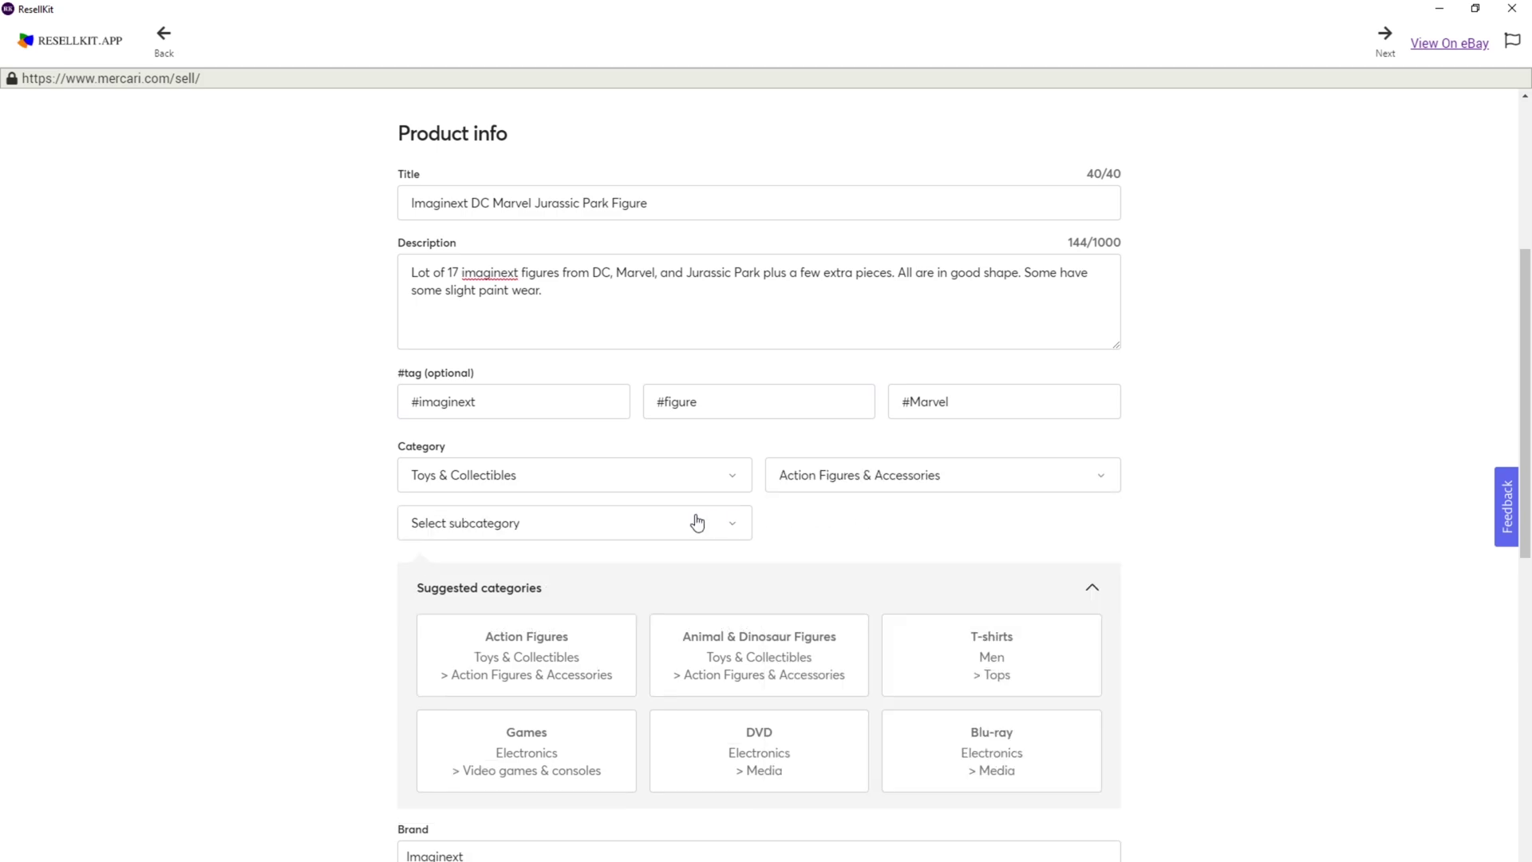
{"action": "left_click", "coordinate": [574, 523]}
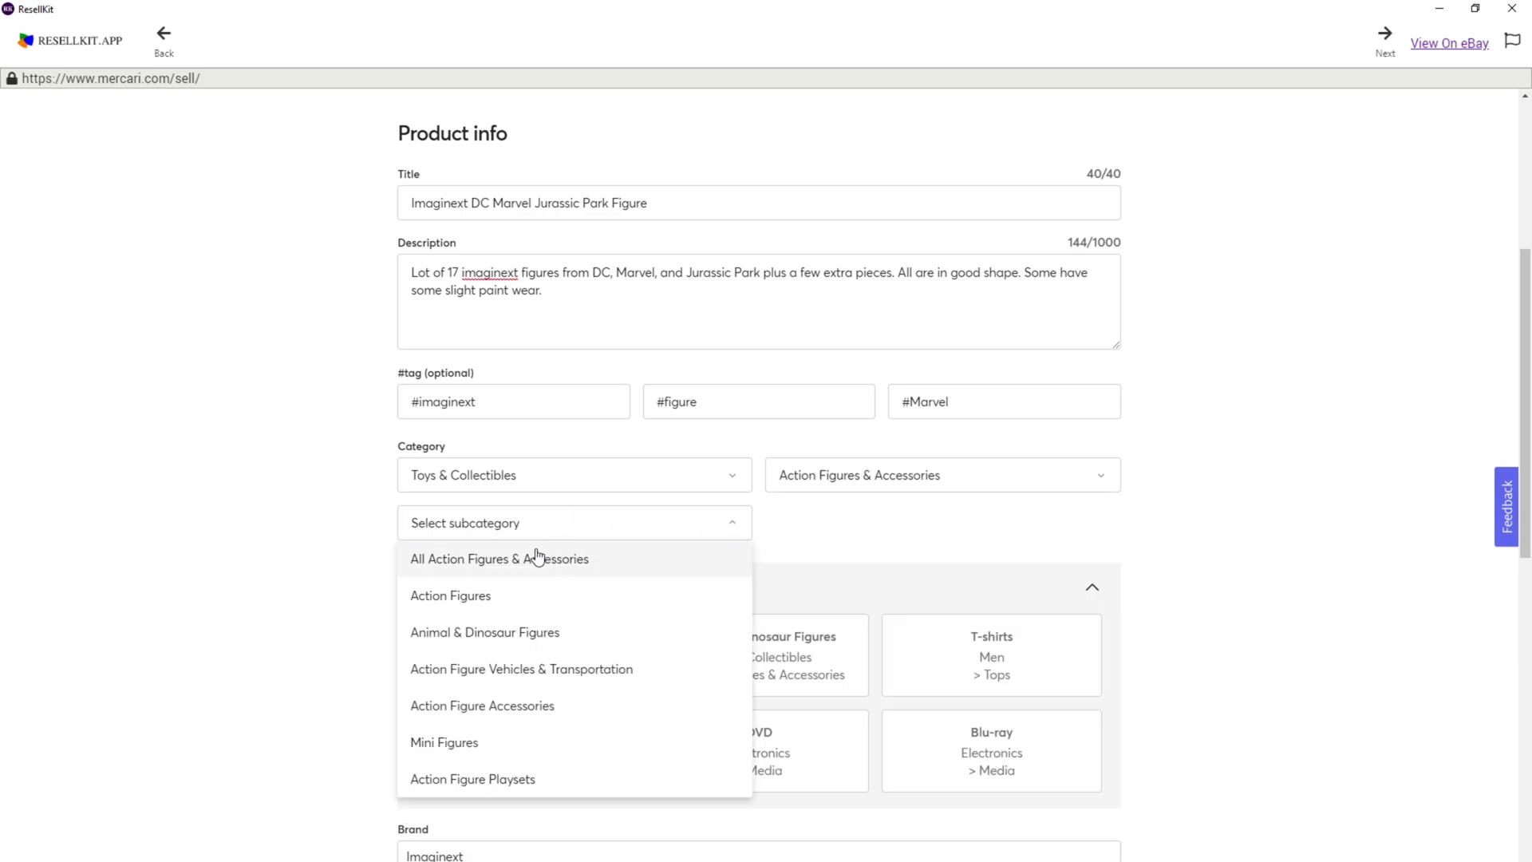
{"action": "left_click", "coordinate": [480, 596]}
Set the brand to Imaginext and the colour to Red, then check the ships-from ZIP code
{"action": "scroll", "coordinate": [782, 568], "scroll_direction": "down", "scroll_amount": 3}
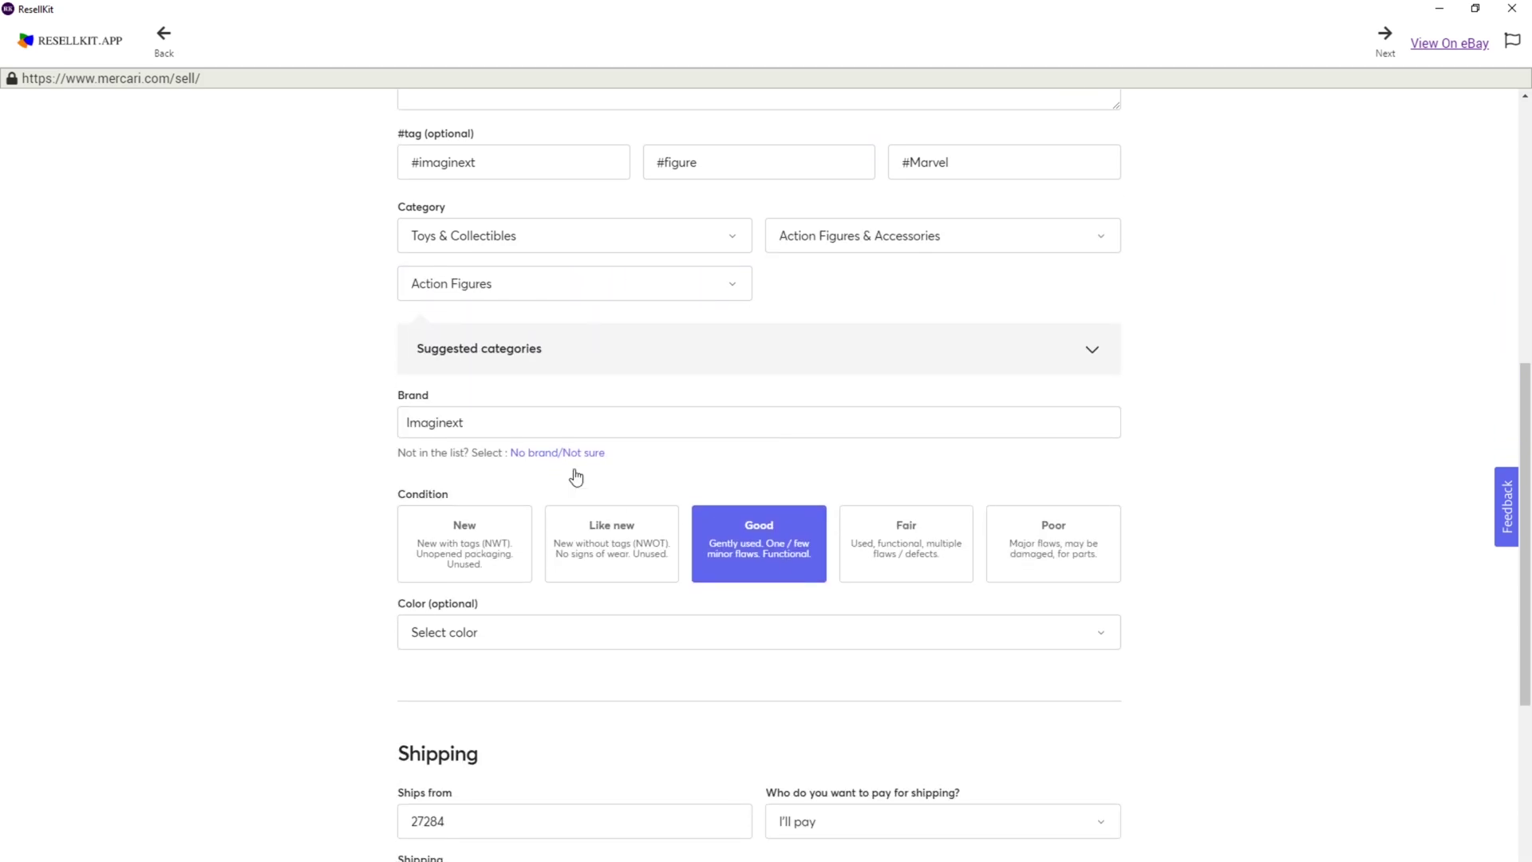
{"action": "left_click", "coordinate": [427, 421]}
{"action": "left_click", "coordinate": [552, 537]}
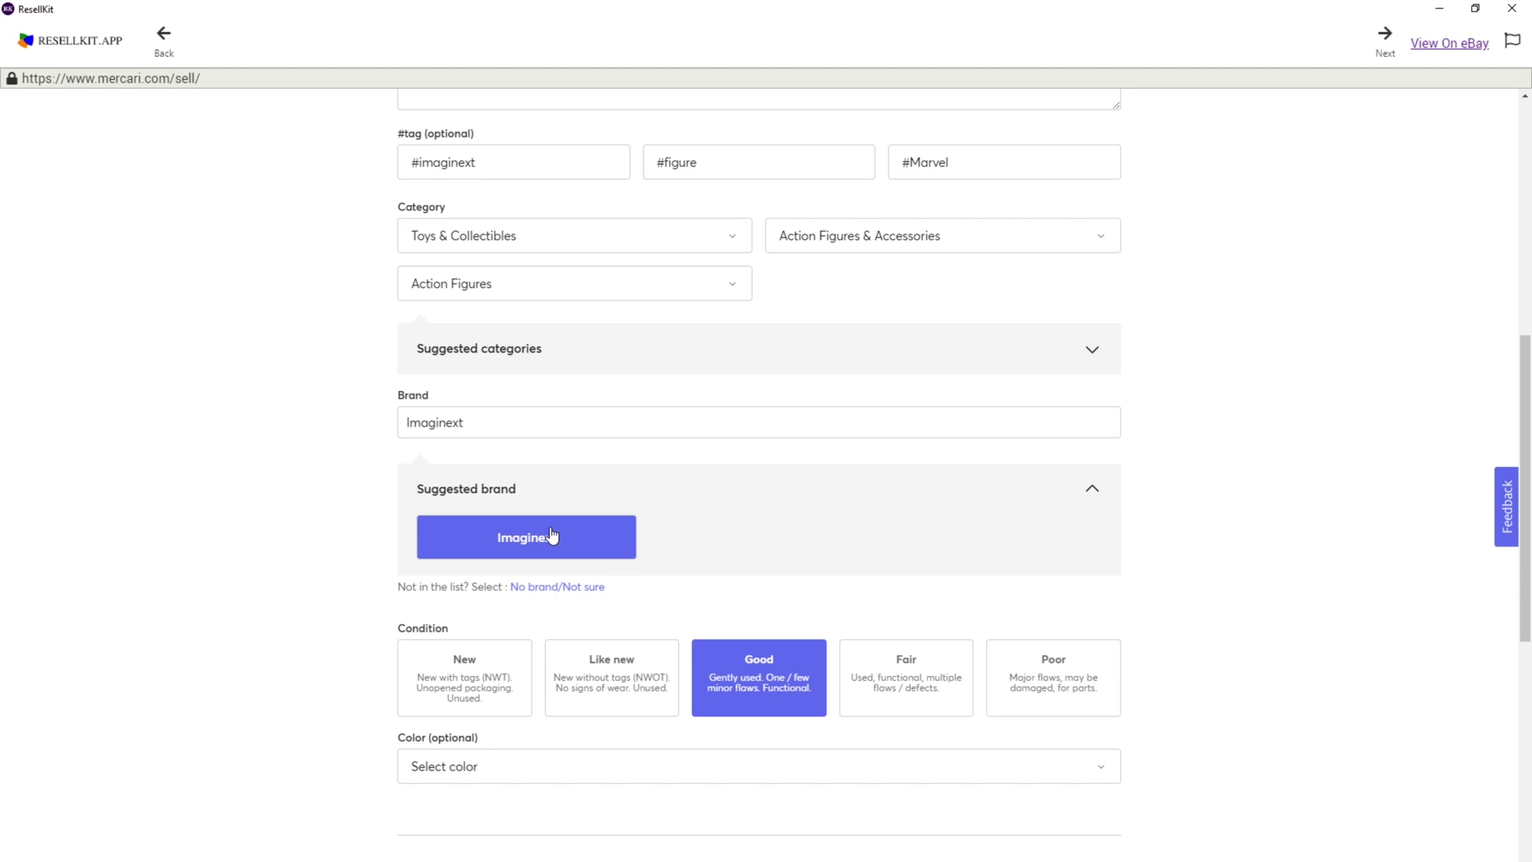
{"action": "left_click", "coordinate": [552, 537]}
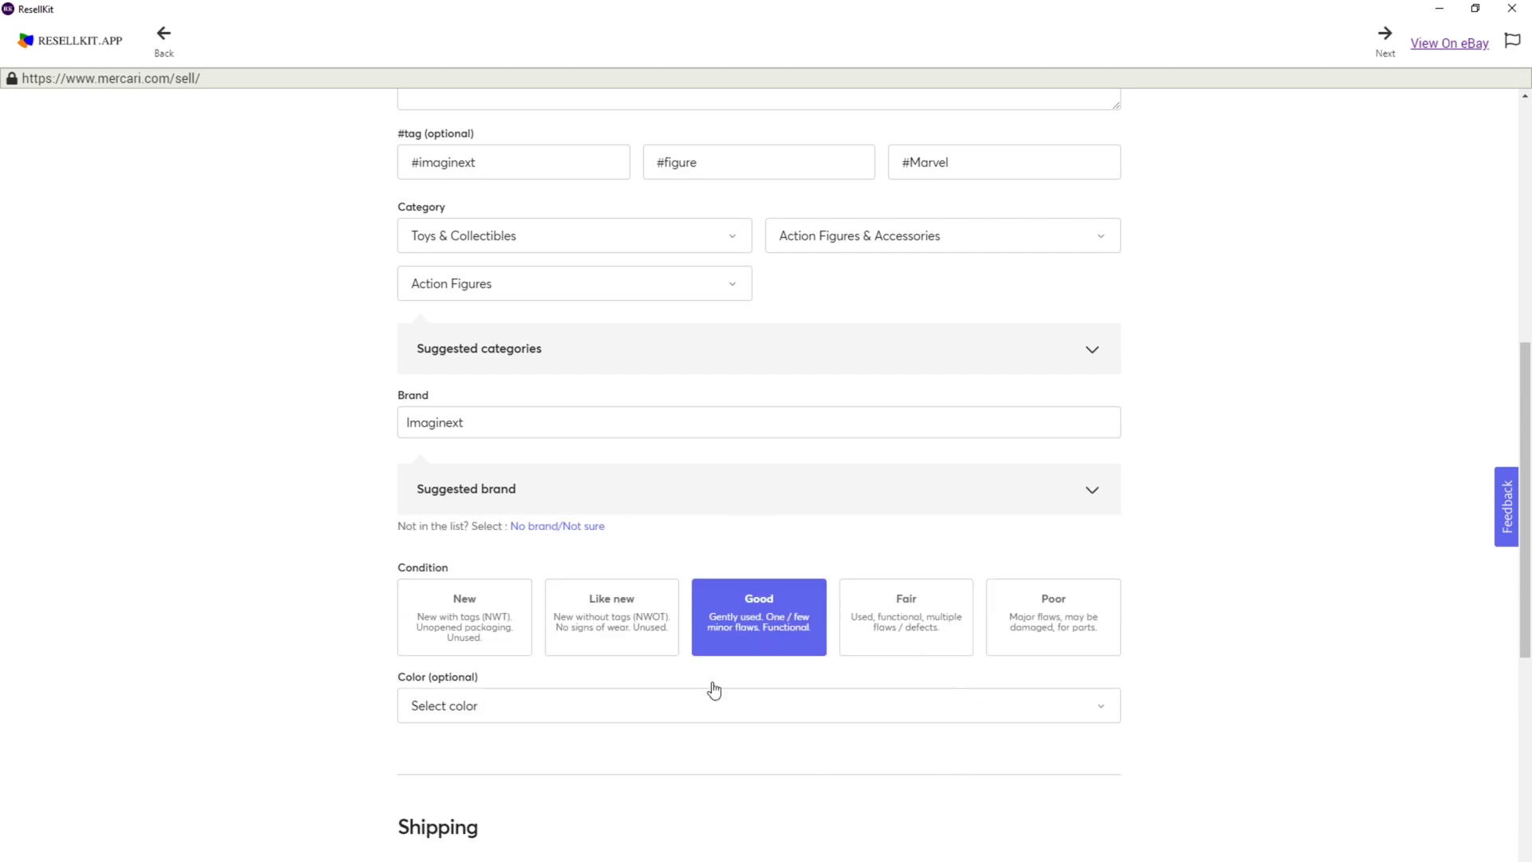
{"action": "scroll", "coordinate": [782, 614], "scroll_direction": "down", "scroll_amount": 3}
{"action": "left_click", "coordinate": [525, 477]}
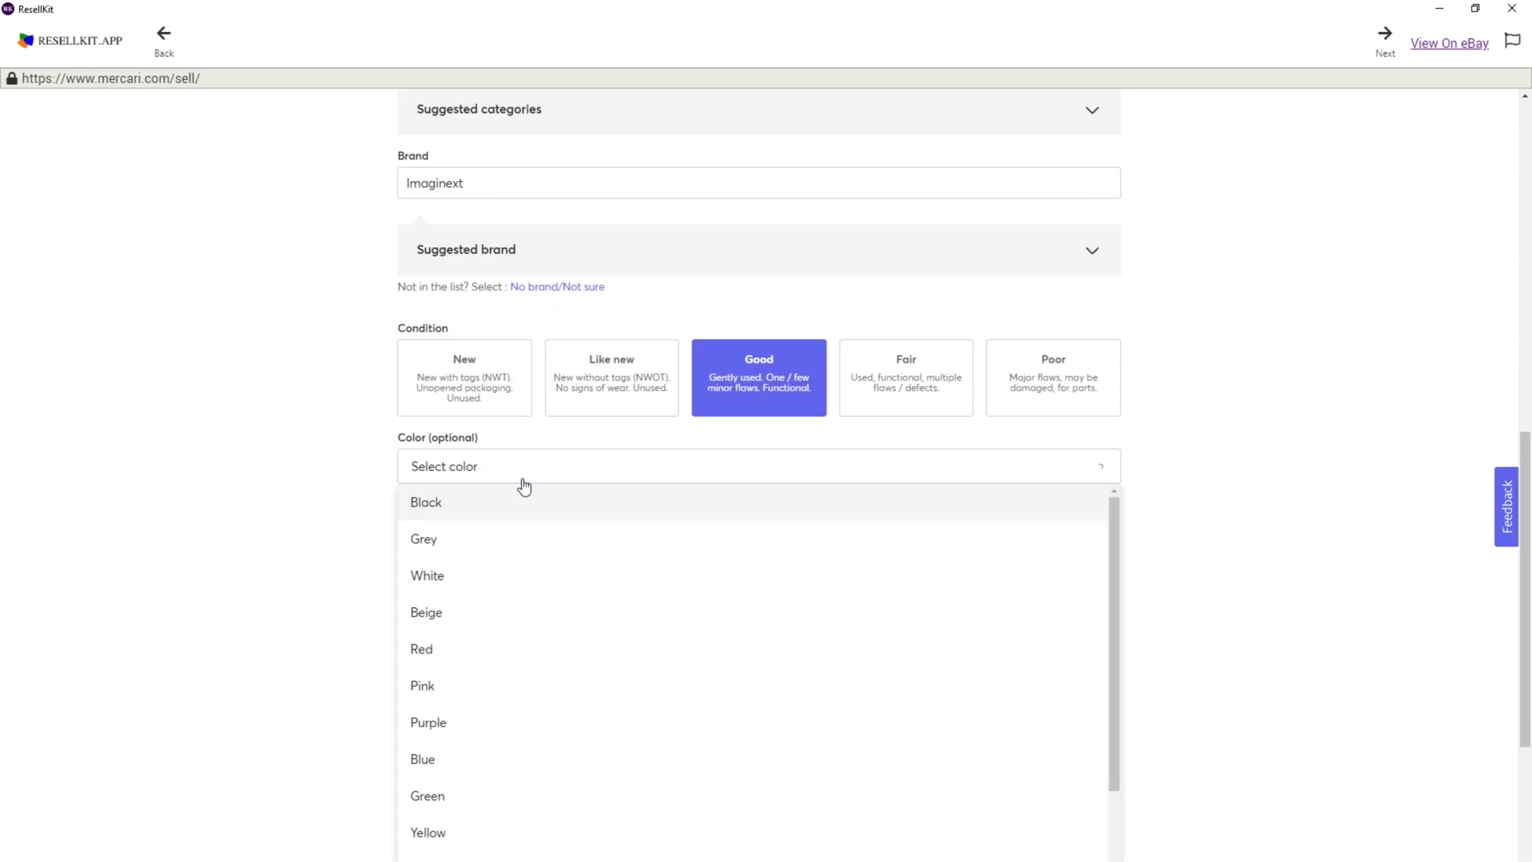
{"action": "left_click", "coordinate": [449, 646]}
{"action": "scroll", "coordinate": [511, 551], "scroll_direction": "down", "scroll_amount": 2}
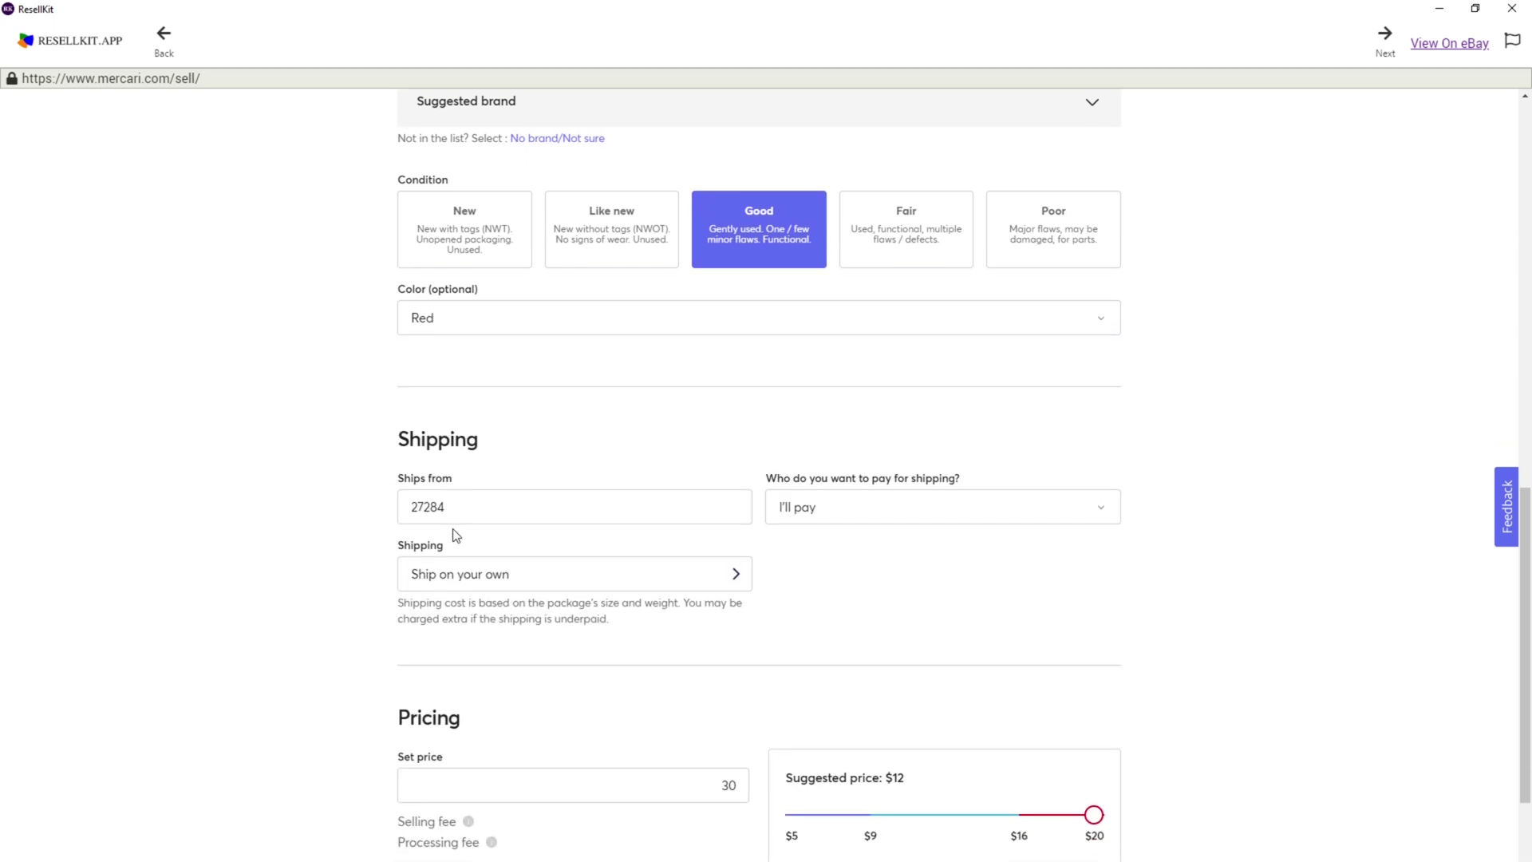
{"action": "left_click_drag", "start_coordinate": [474, 492], "coordinate": [390, 489]}
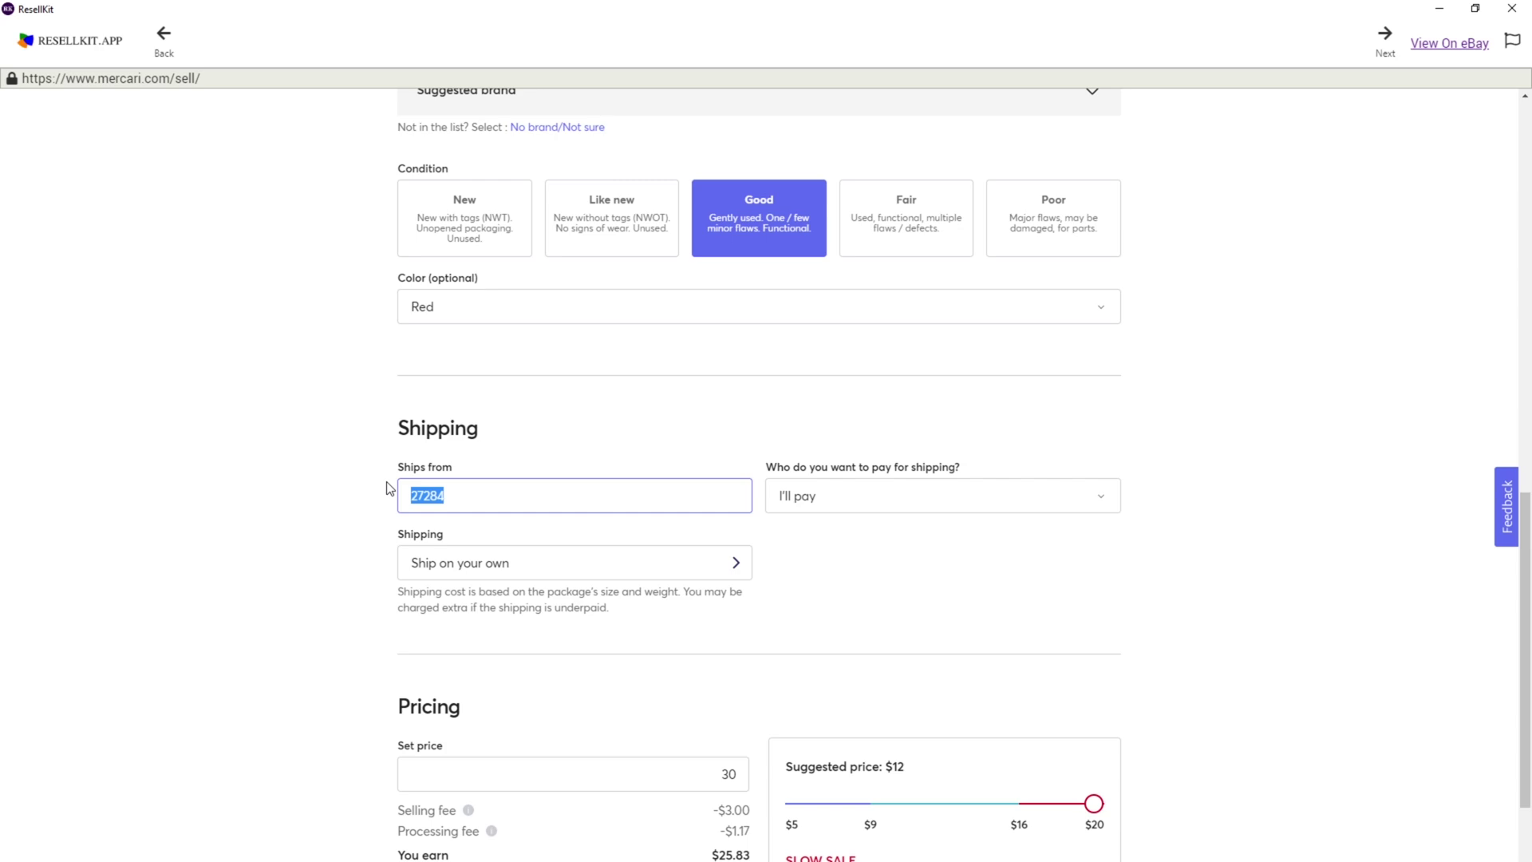
{"action": "left_click", "coordinate": [610, 509]}
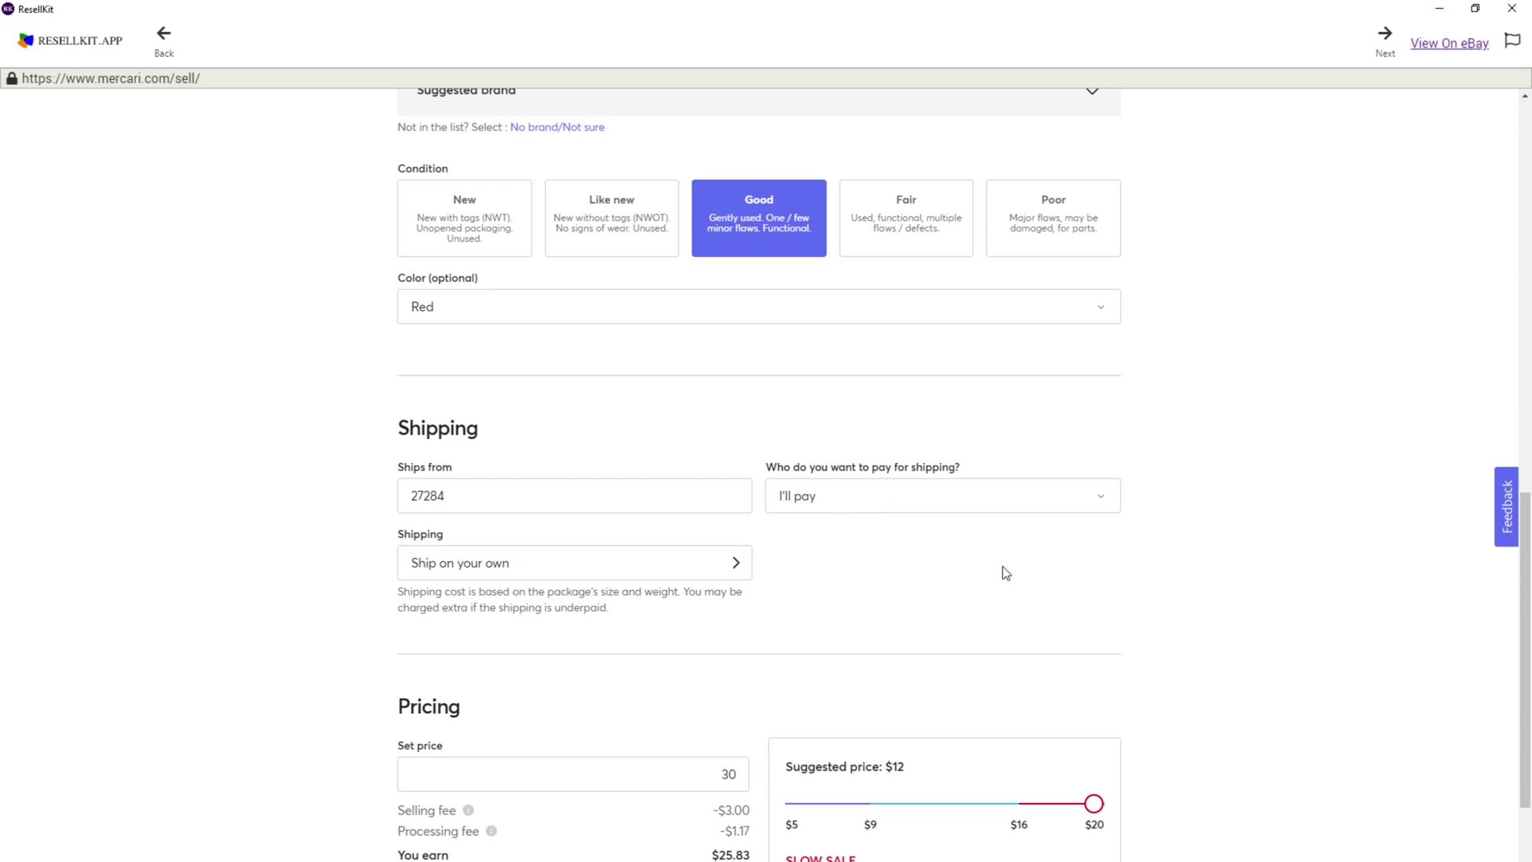
Make the buyer pay shipping on a 2 lb package via FedEx SmartPost and save it
{"action": "left_click", "coordinate": [841, 514]}
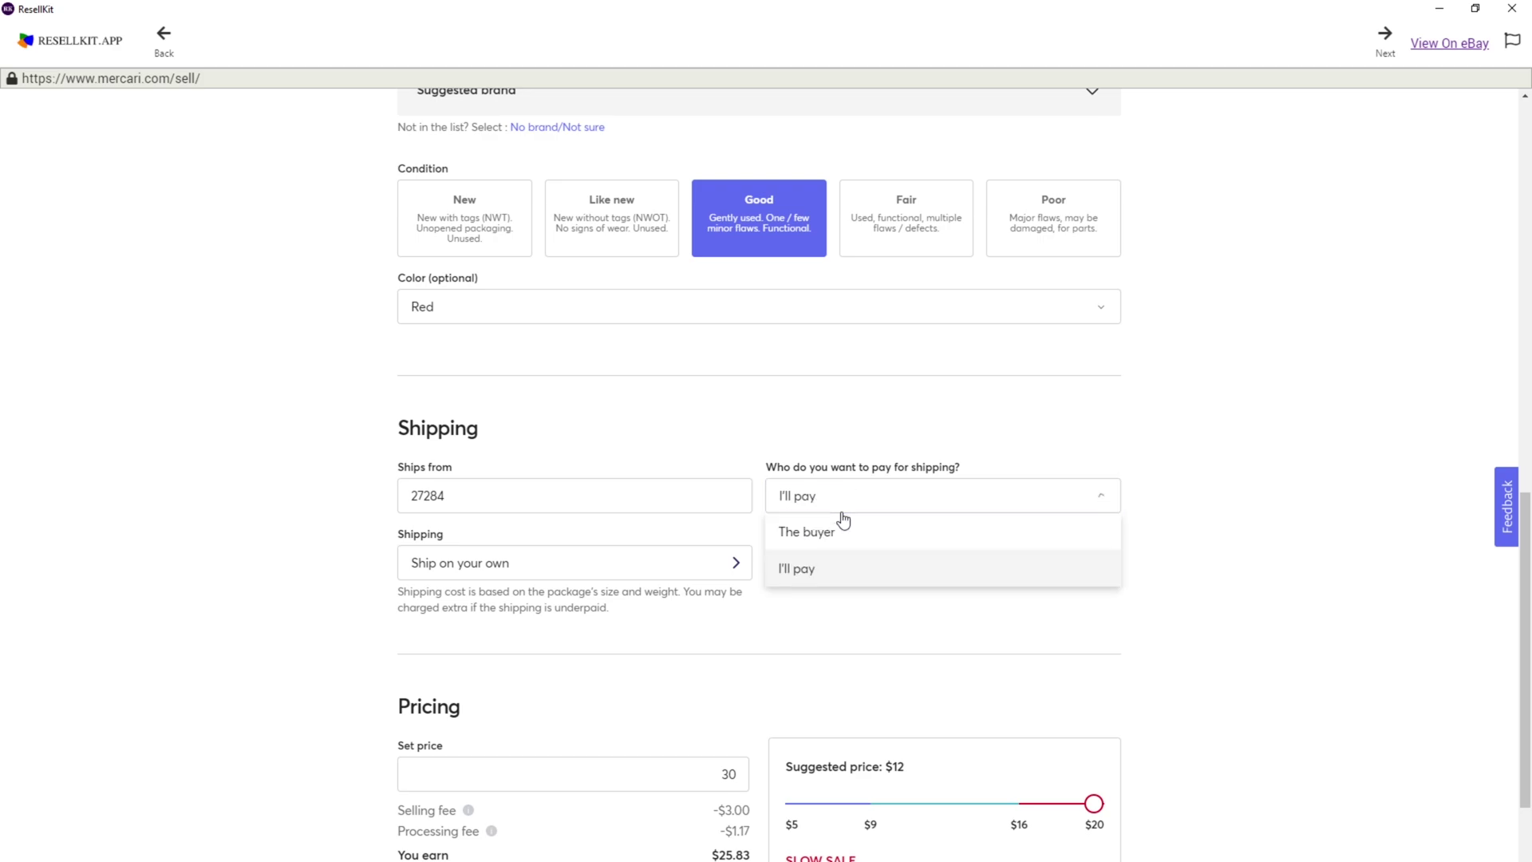
{"action": "left_click", "coordinate": [840, 532]}
{"action": "left_click", "coordinate": [735, 560]}
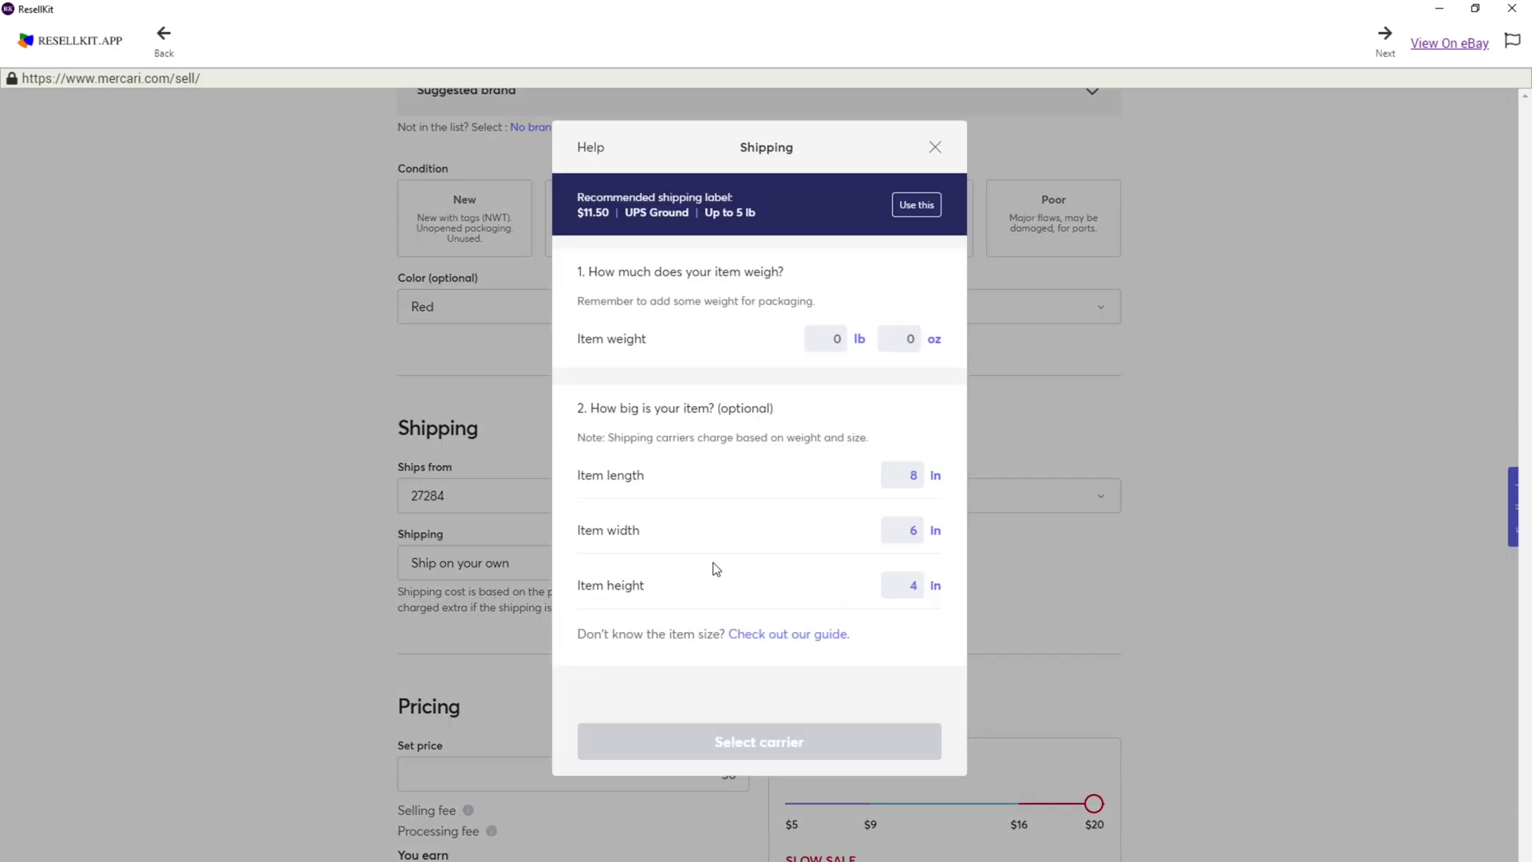
{"action": "left_click", "coordinate": [826, 340]}
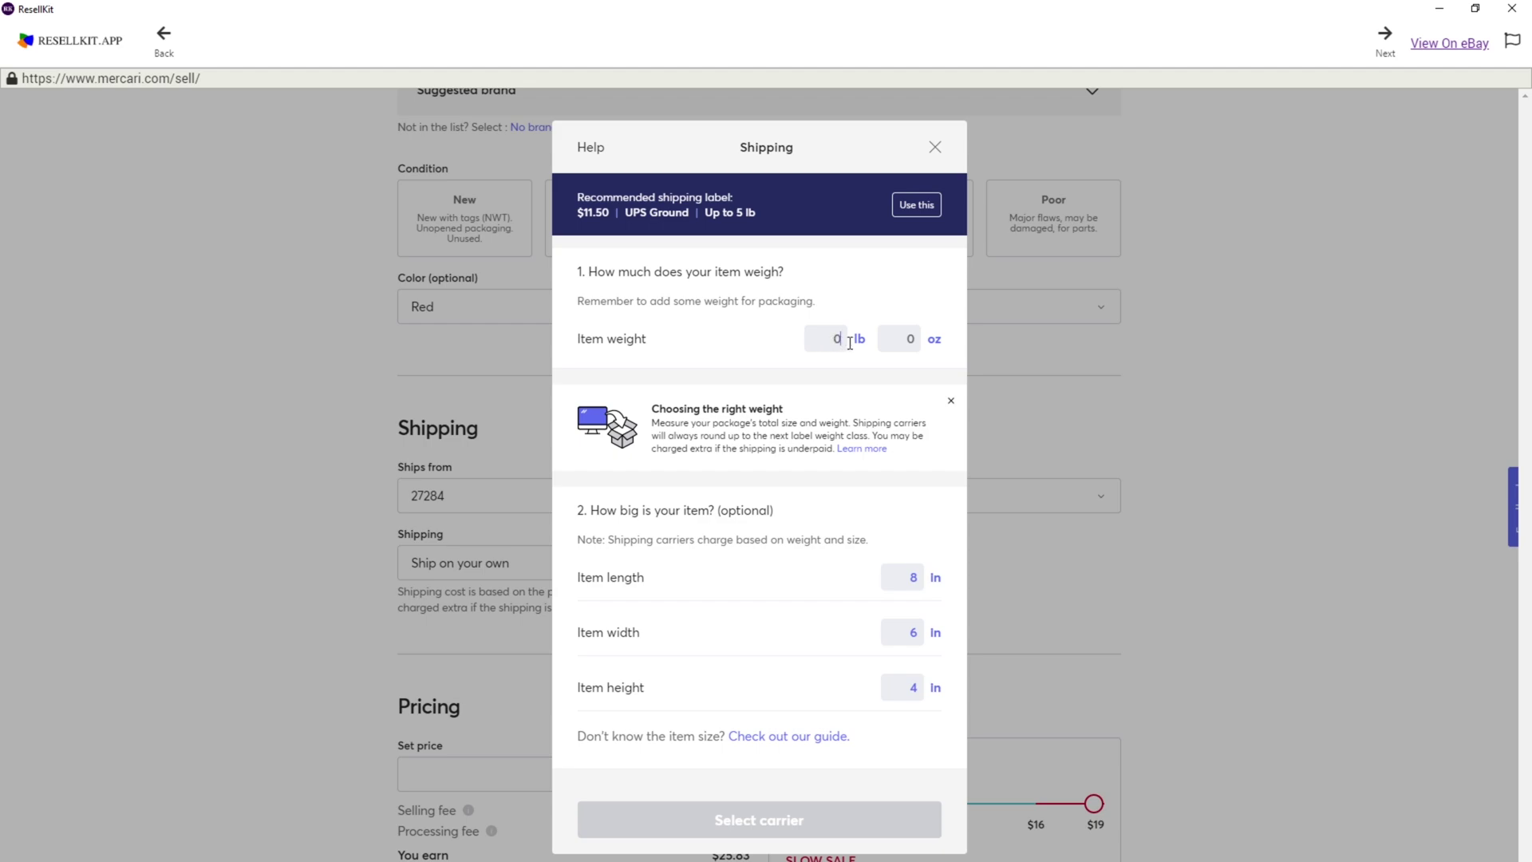
{"action": "type", "text": "25"}
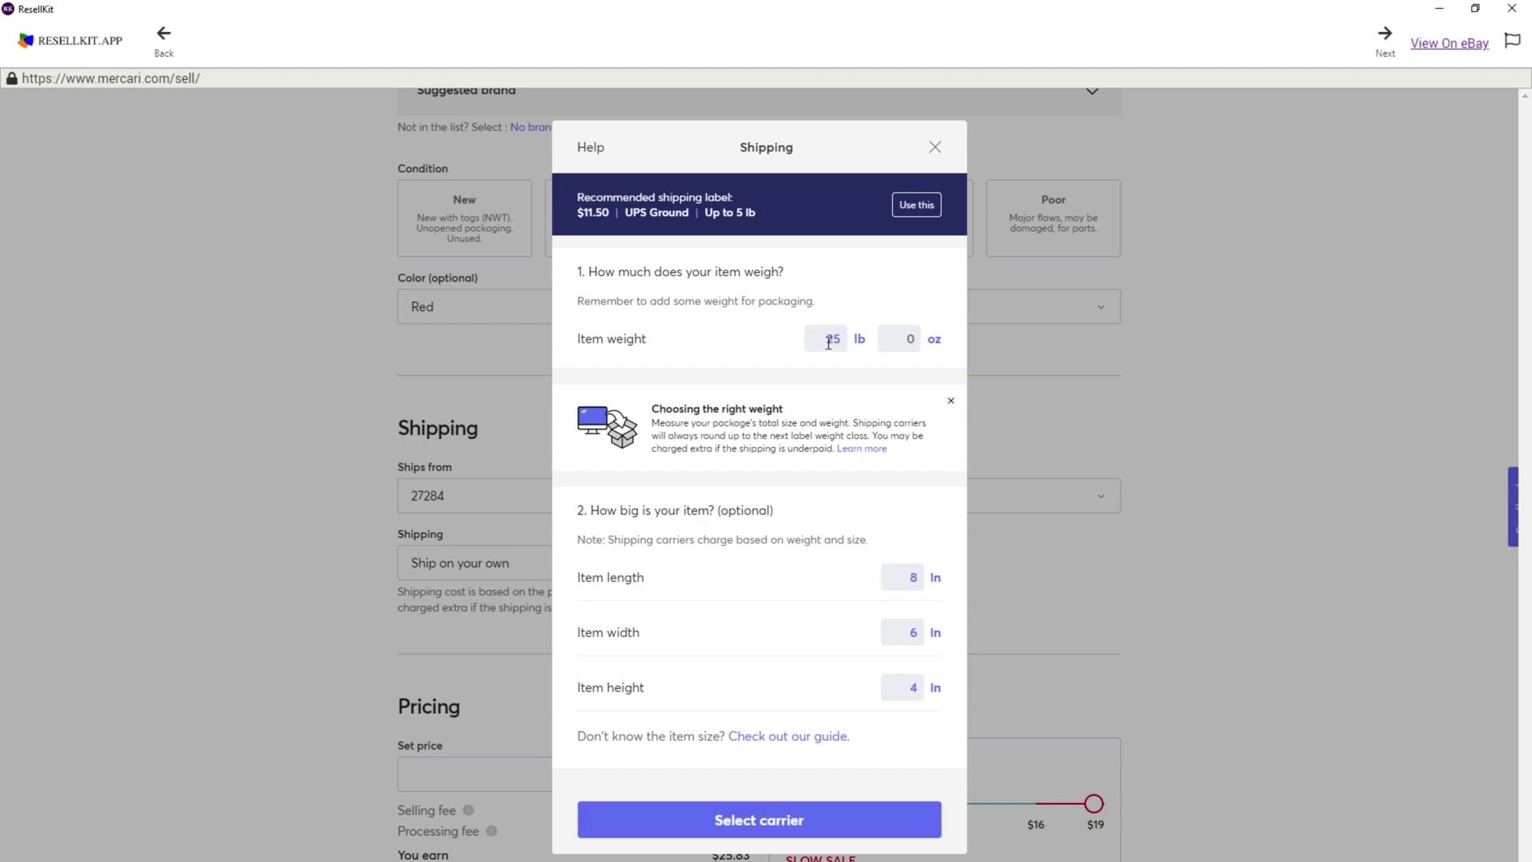
{"action": "key", "text": "BackSpace"}
{"action": "left_click", "coordinate": [777, 822]}
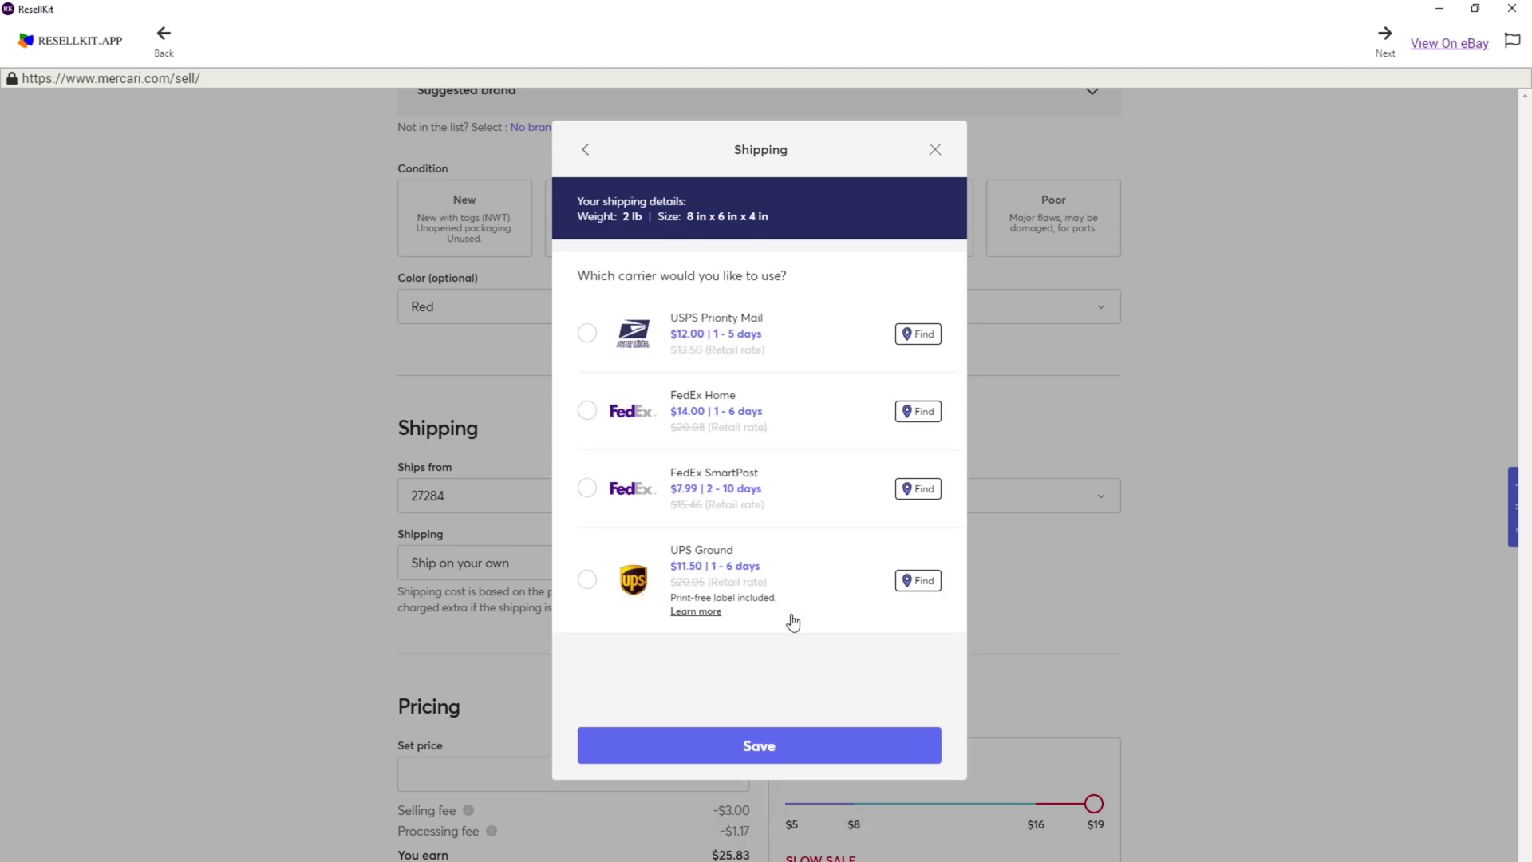
{"action": "left_click", "coordinate": [596, 490]}
{"action": "left_click", "coordinate": [828, 744]}
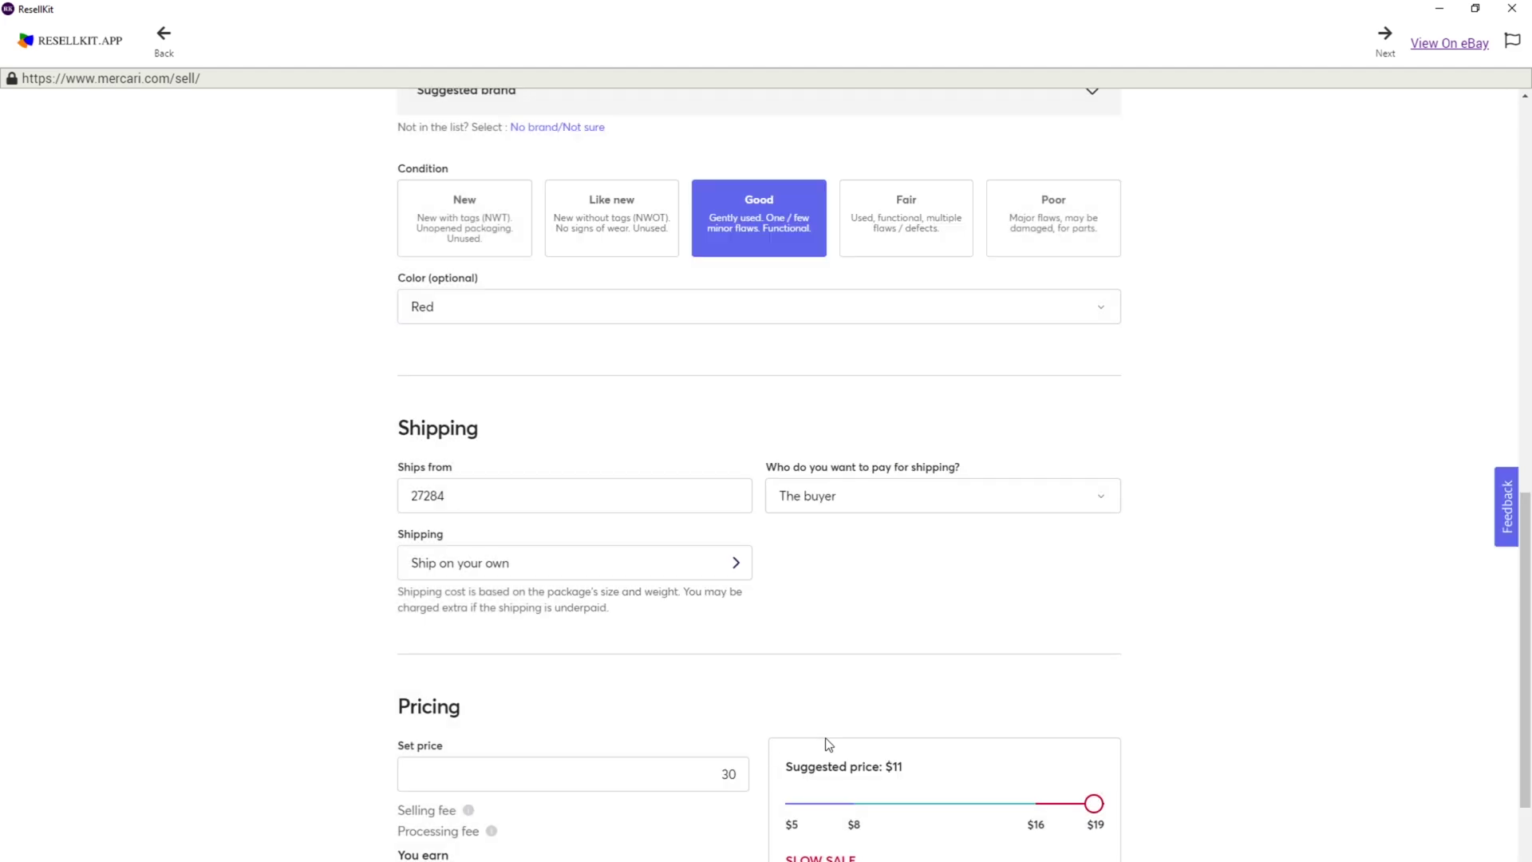
Keep the asking price at $30
{"action": "scroll", "coordinate": [918, 676], "scroll_direction": "down", "scroll_amount": 3}
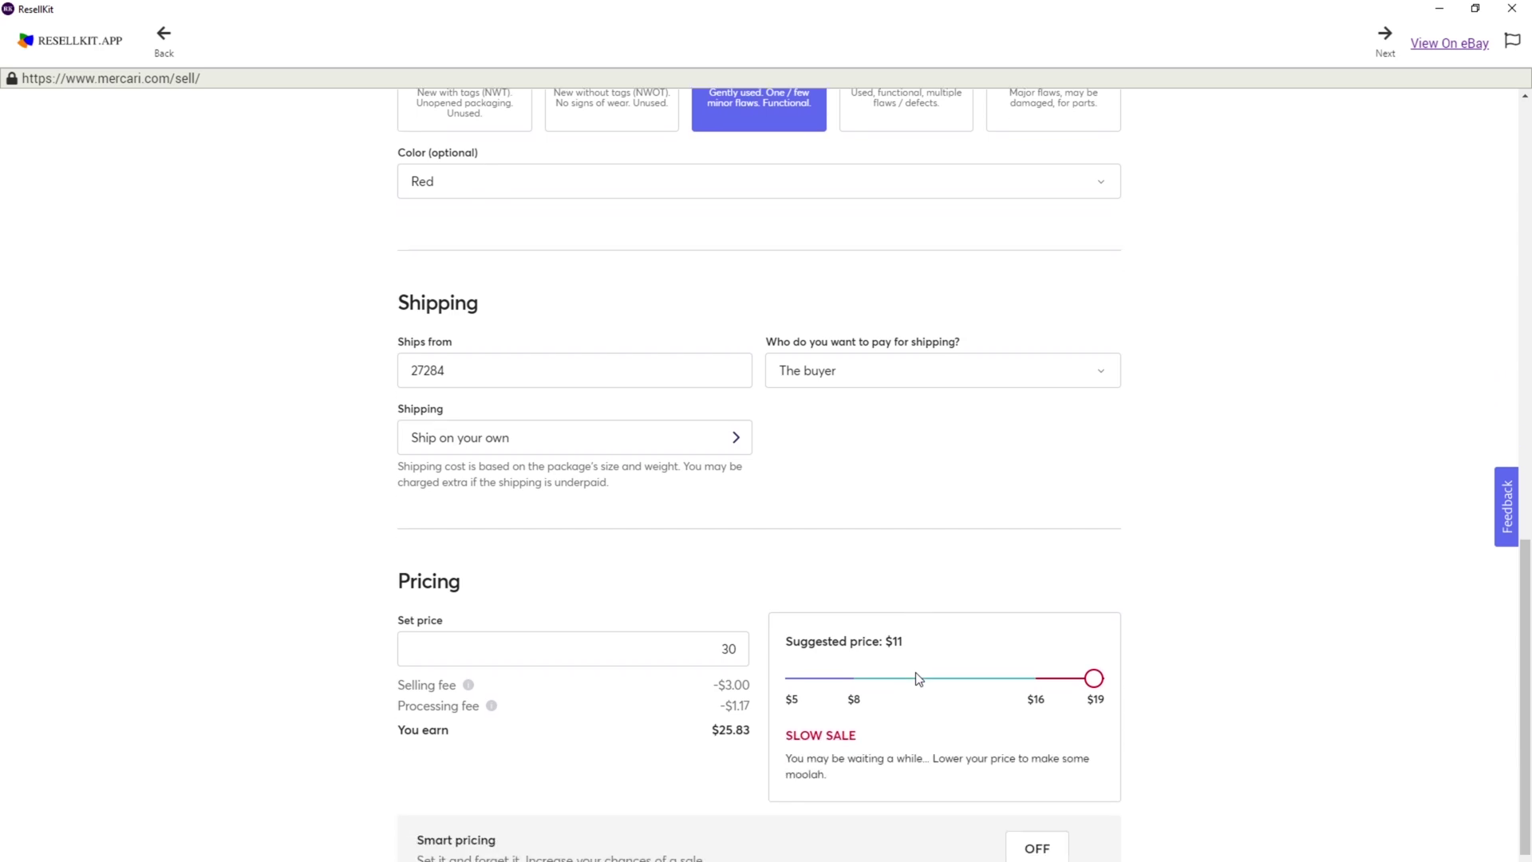
{"action": "left_click", "coordinate": [683, 533]}
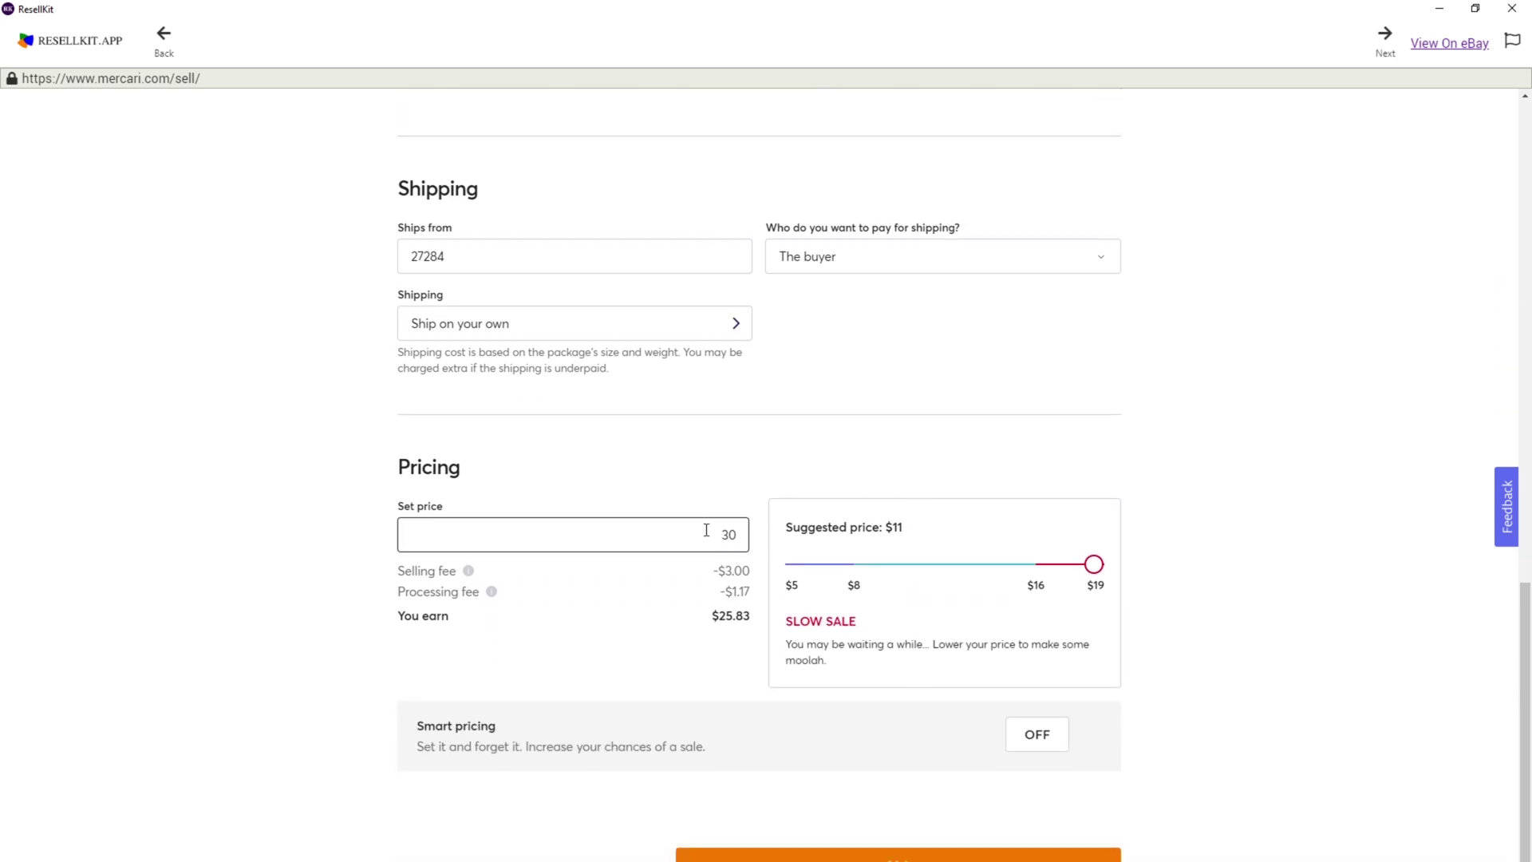
{"action": "left_click", "coordinate": [764, 585]}
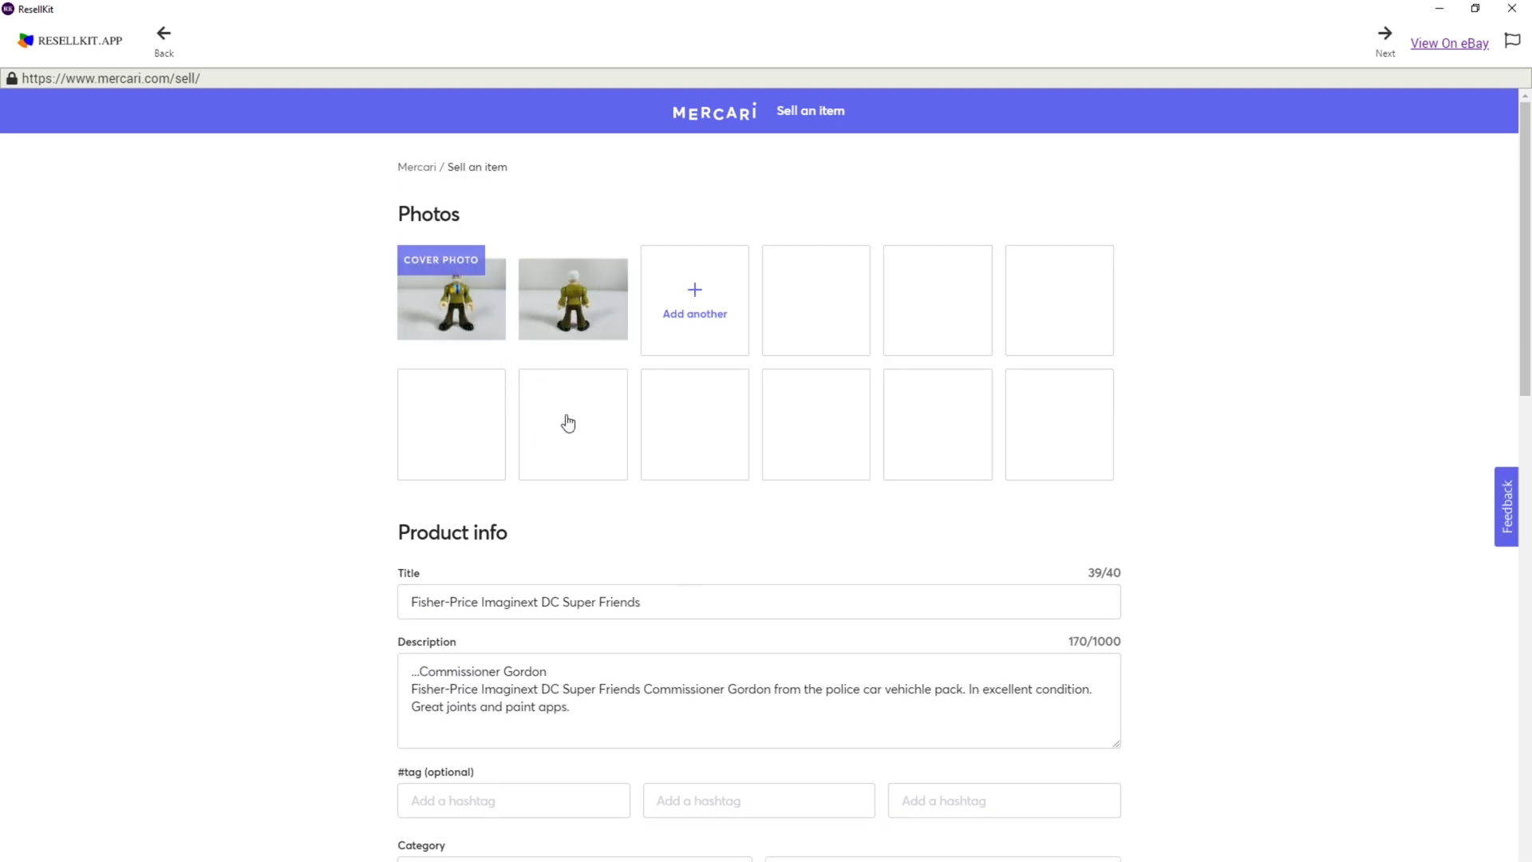
Retitle the listing by removing 'Fisher-Price' and replacing 'Super Friends' with 'Commissioner Gordon'
{"action": "scroll", "coordinate": [568, 423], "scroll_direction": "down", "scroll_amount": 2}
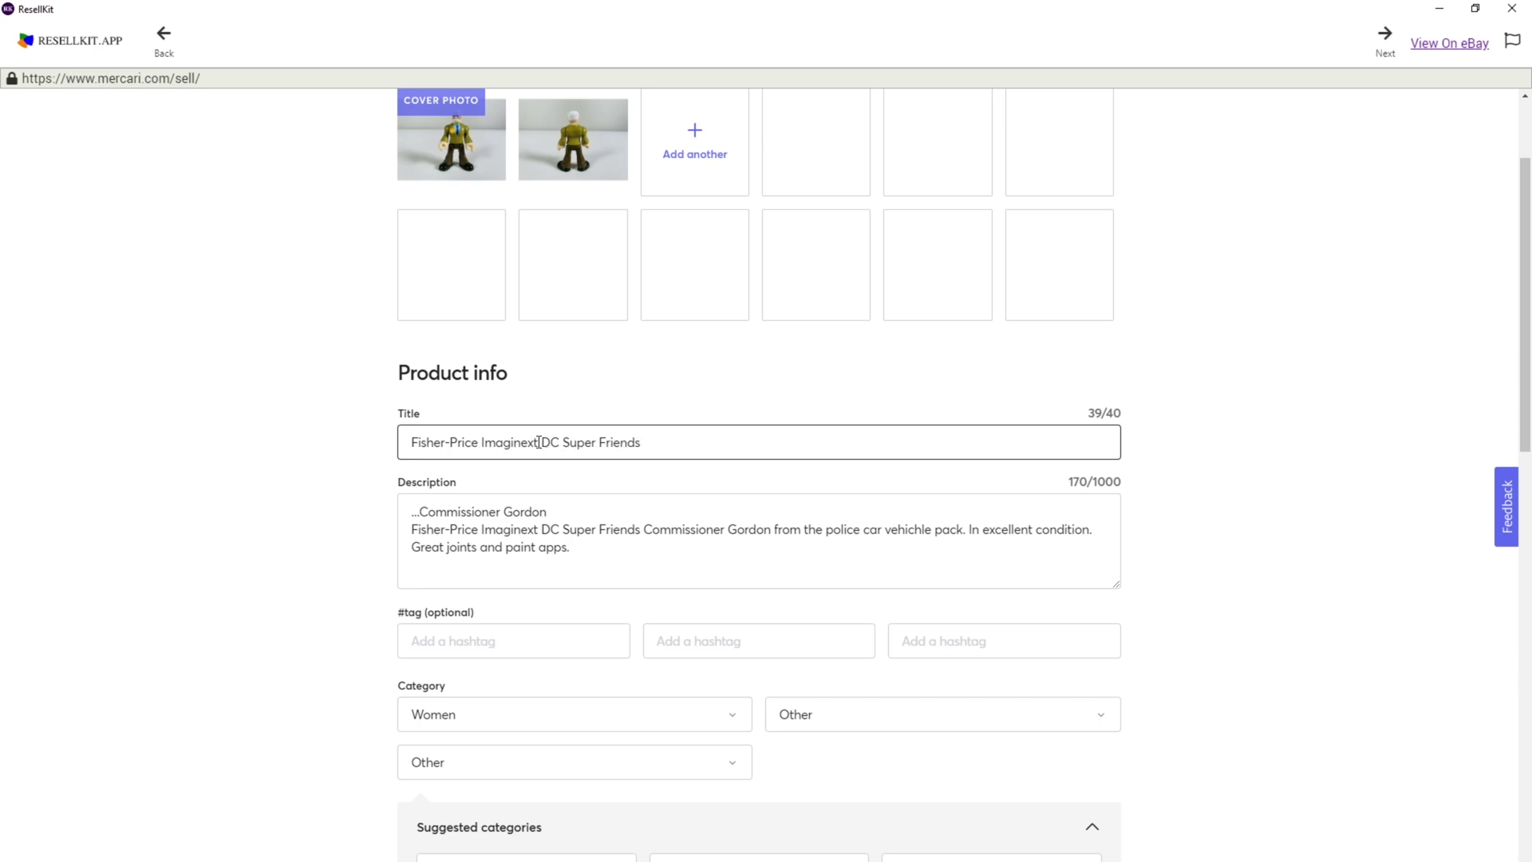
{"action": "left_click_drag", "start_coordinate": [480, 442], "coordinate": [408, 443]}
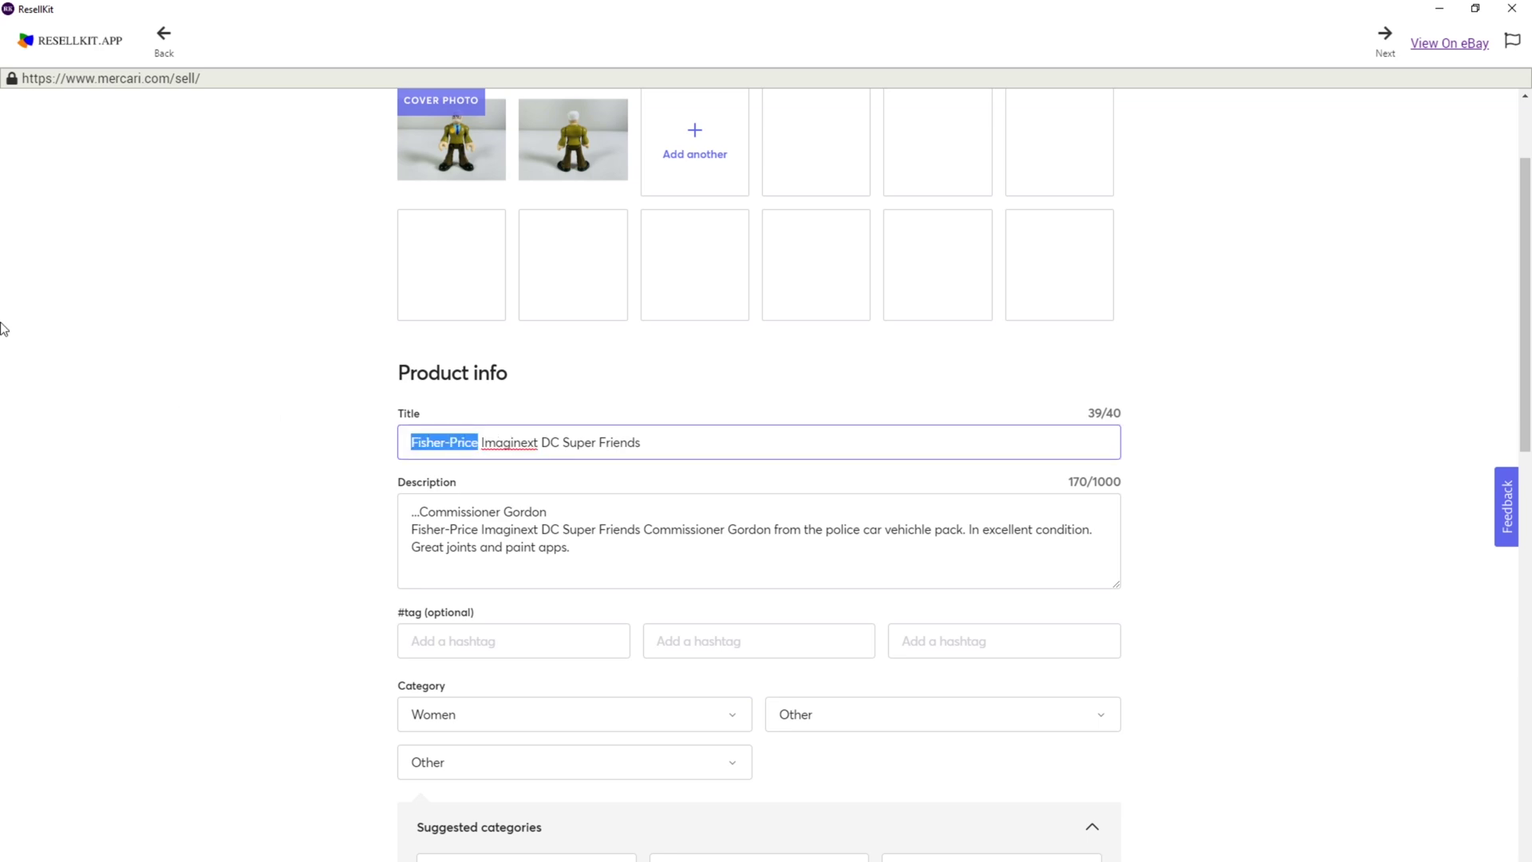
{"action": "key", "text": "BackSpace"}
{"action": "key", "text": "Delete"}
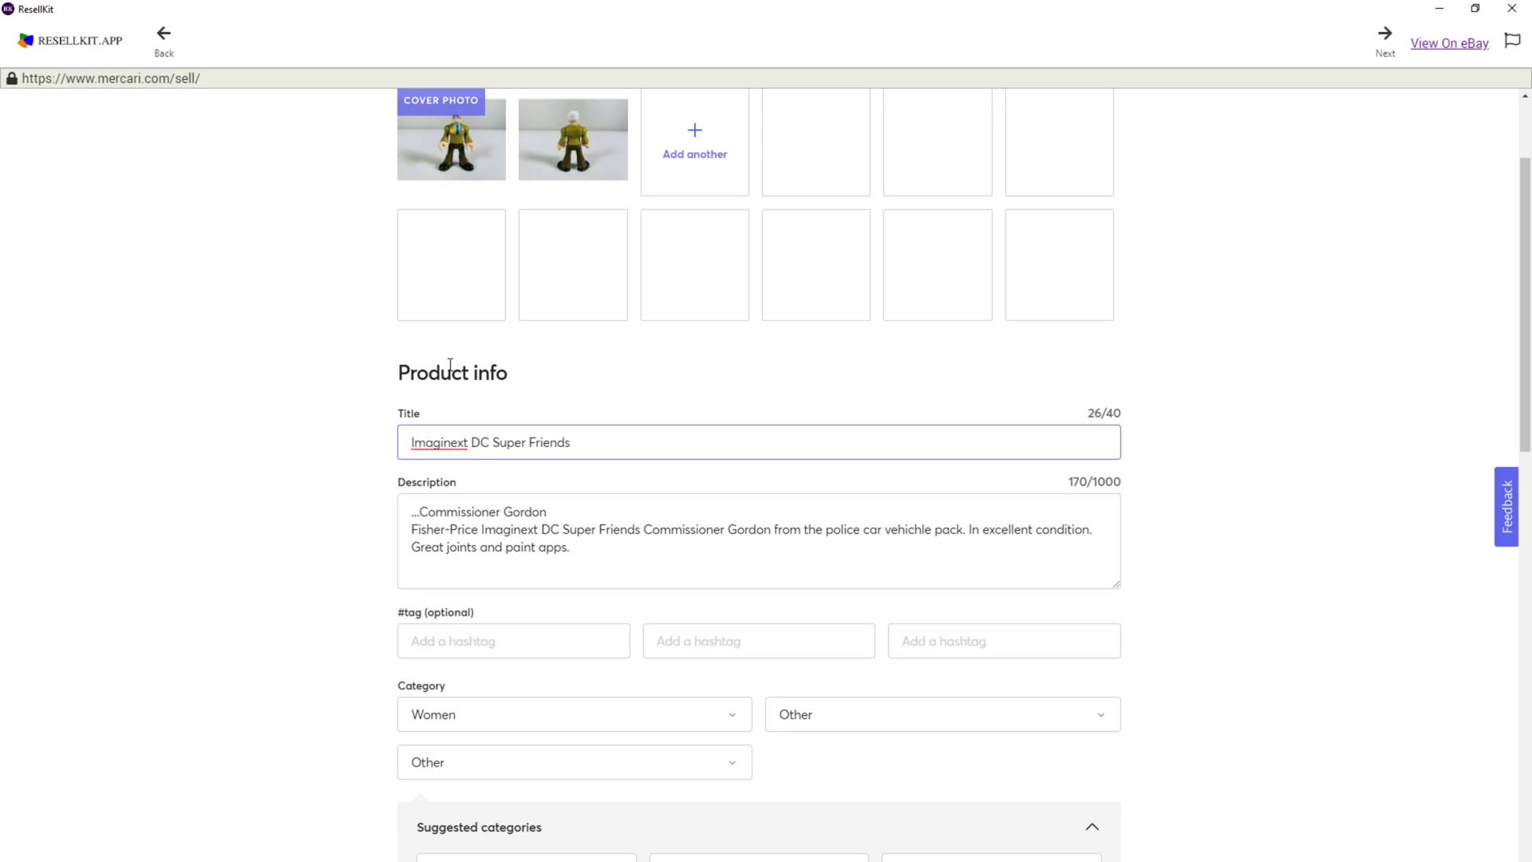
{"action": "left_click_drag", "start_coordinate": [591, 439], "coordinate": [492, 442]}
{"action": "type", "text": "Commissioner Gordon"}
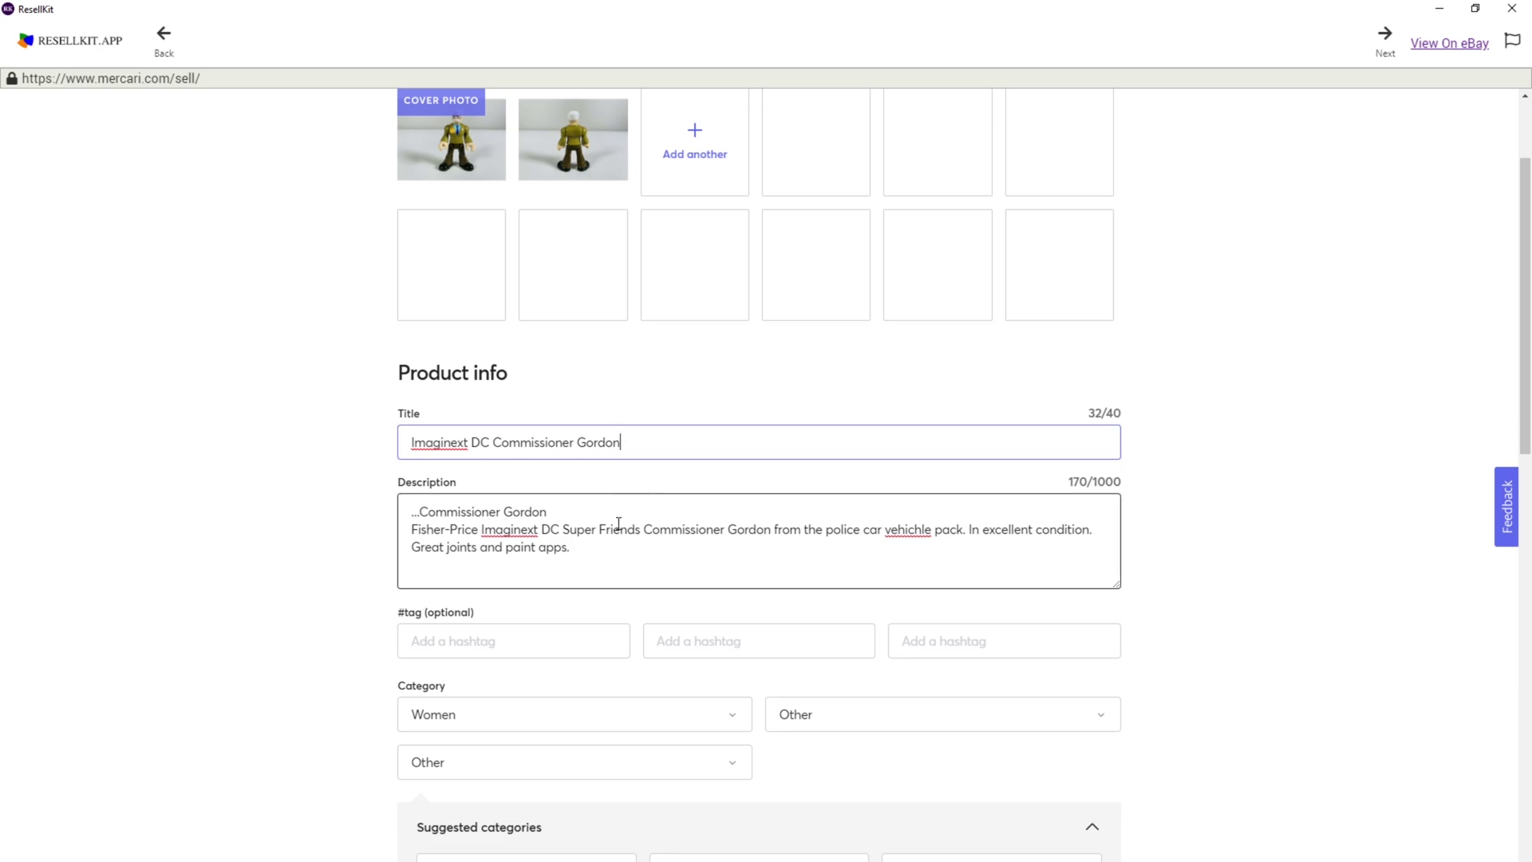
Delete the repeated first description line and correct 'vehichle' to 'vehicle'
{"action": "left_click_drag", "start_coordinate": [550, 512], "coordinate": [15, 441]}
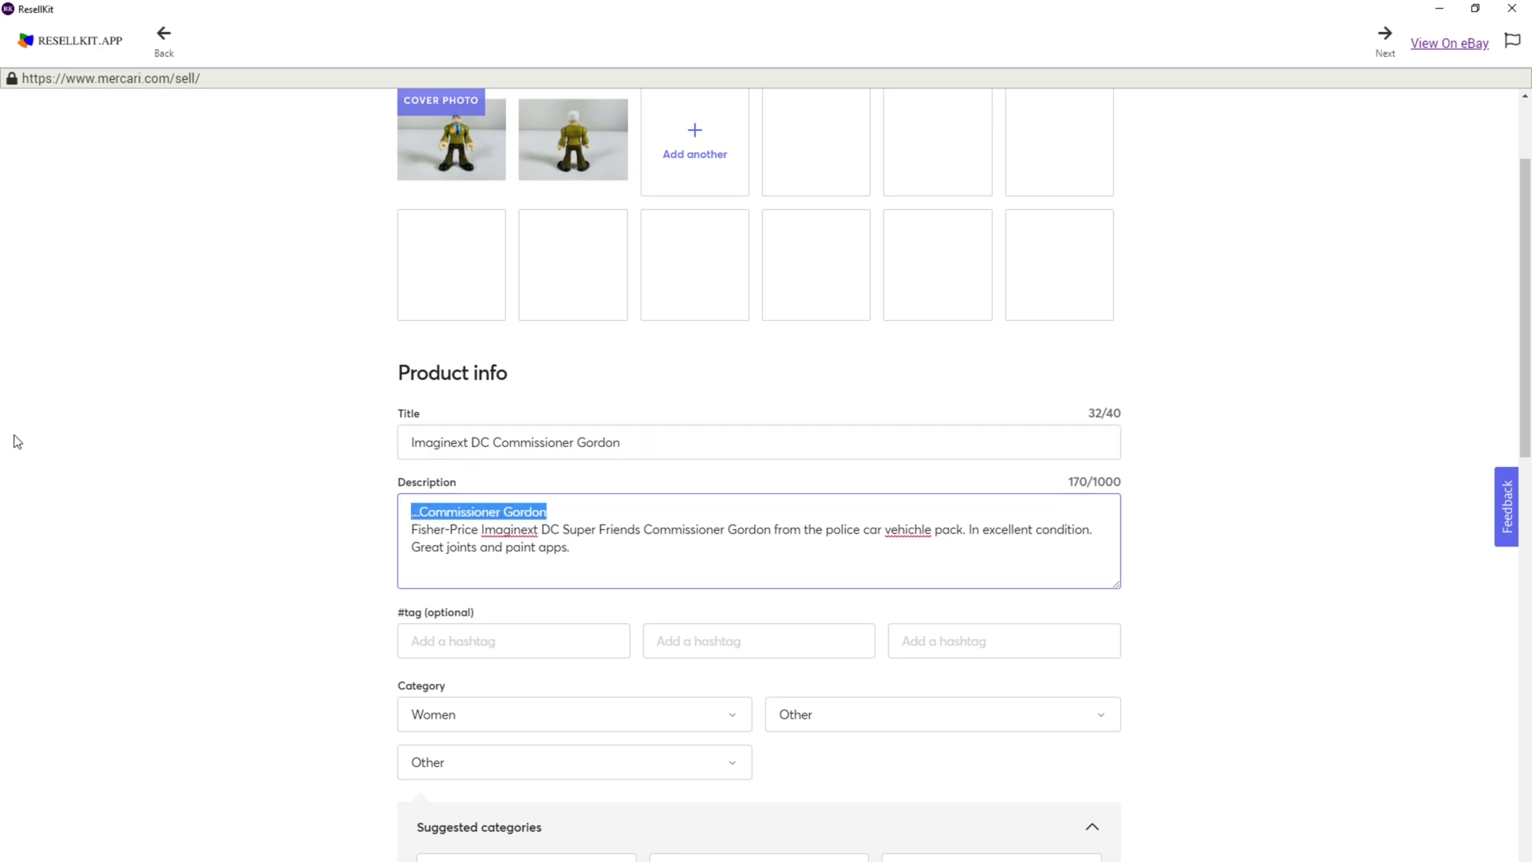
{"action": "key", "text": "Delete"}
{"action": "key", "text": "Delete"}
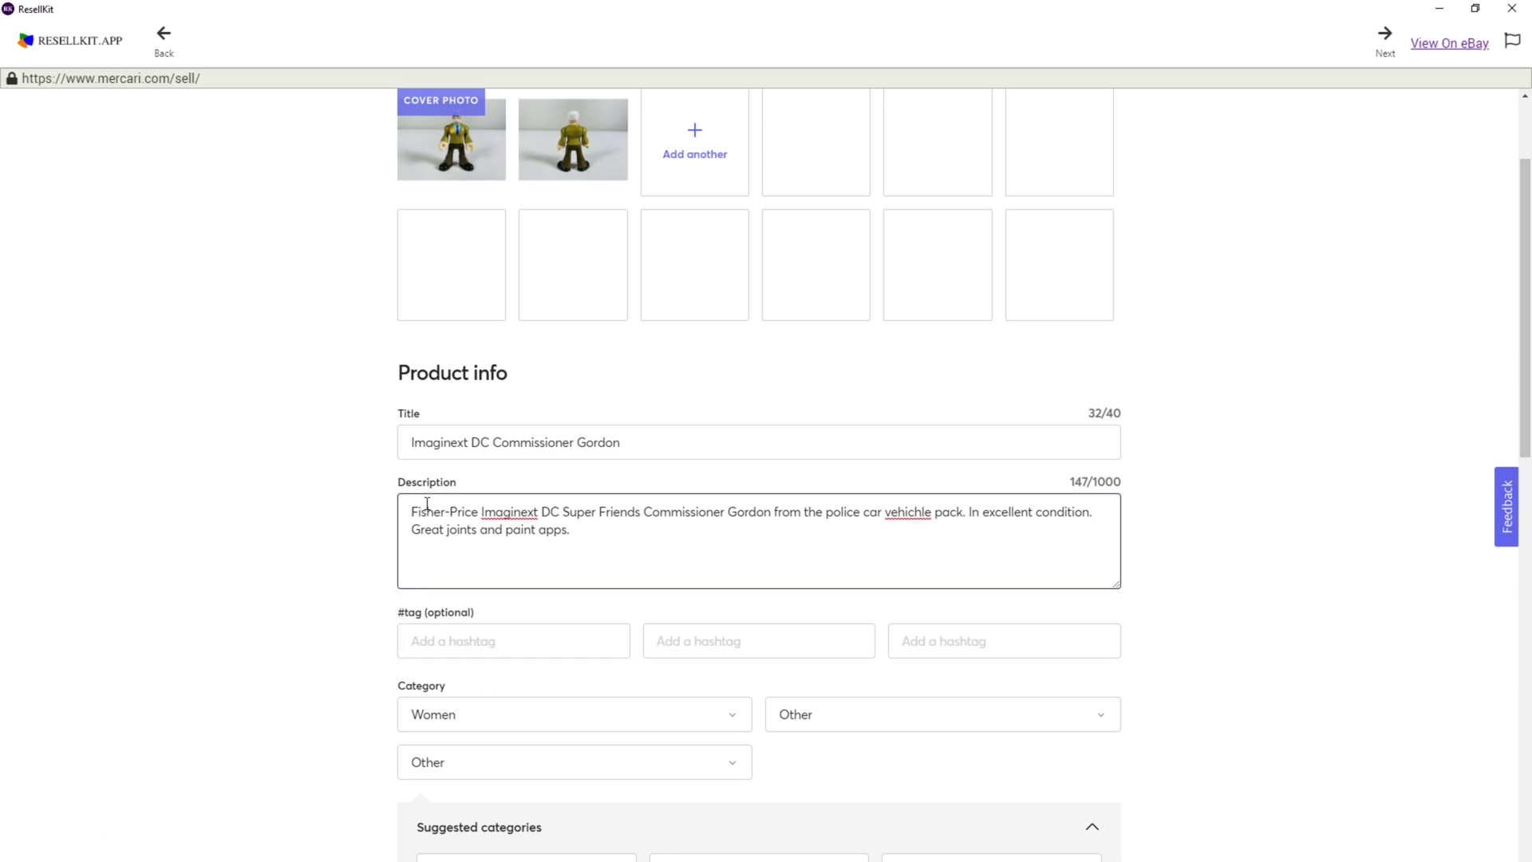
{"action": "left_click", "coordinate": [594, 447]}
{"action": "left_click", "coordinate": [427, 500]}
{"action": "right_click", "coordinate": [896, 514]}
{"action": "left_click", "coordinate": [917, 528]}
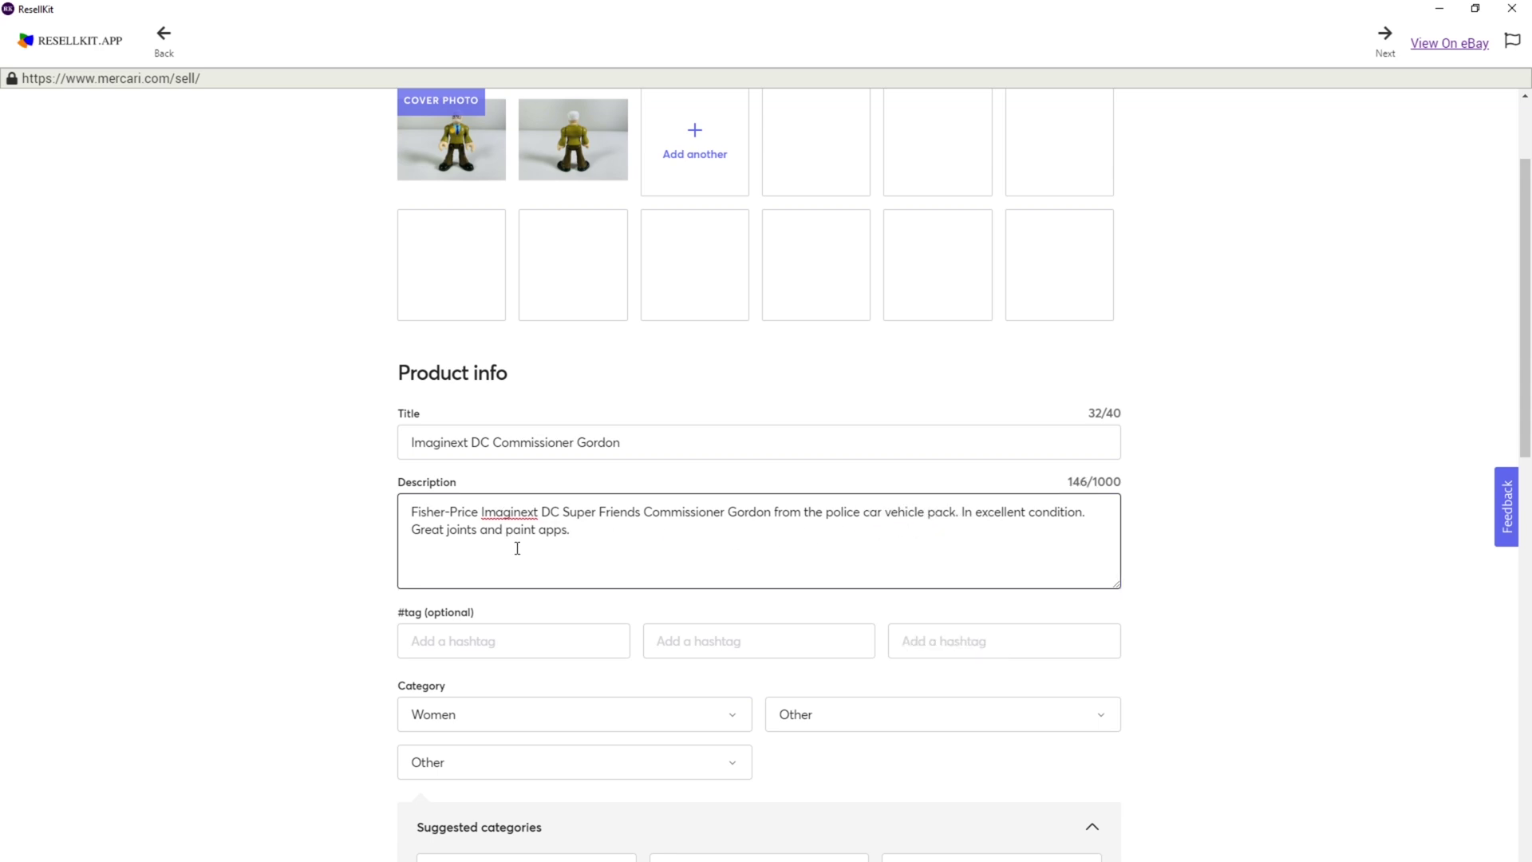
{"action": "scroll", "coordinate": [517, 548], "scroll_direction": "down", "scroll_amount": 1}
Fill the three hashtag fields with #batman, #Gordon and #figure
{"action": "left_click", "coordinate": [479, 550]}
{"action": "type", "text": "#batman"}
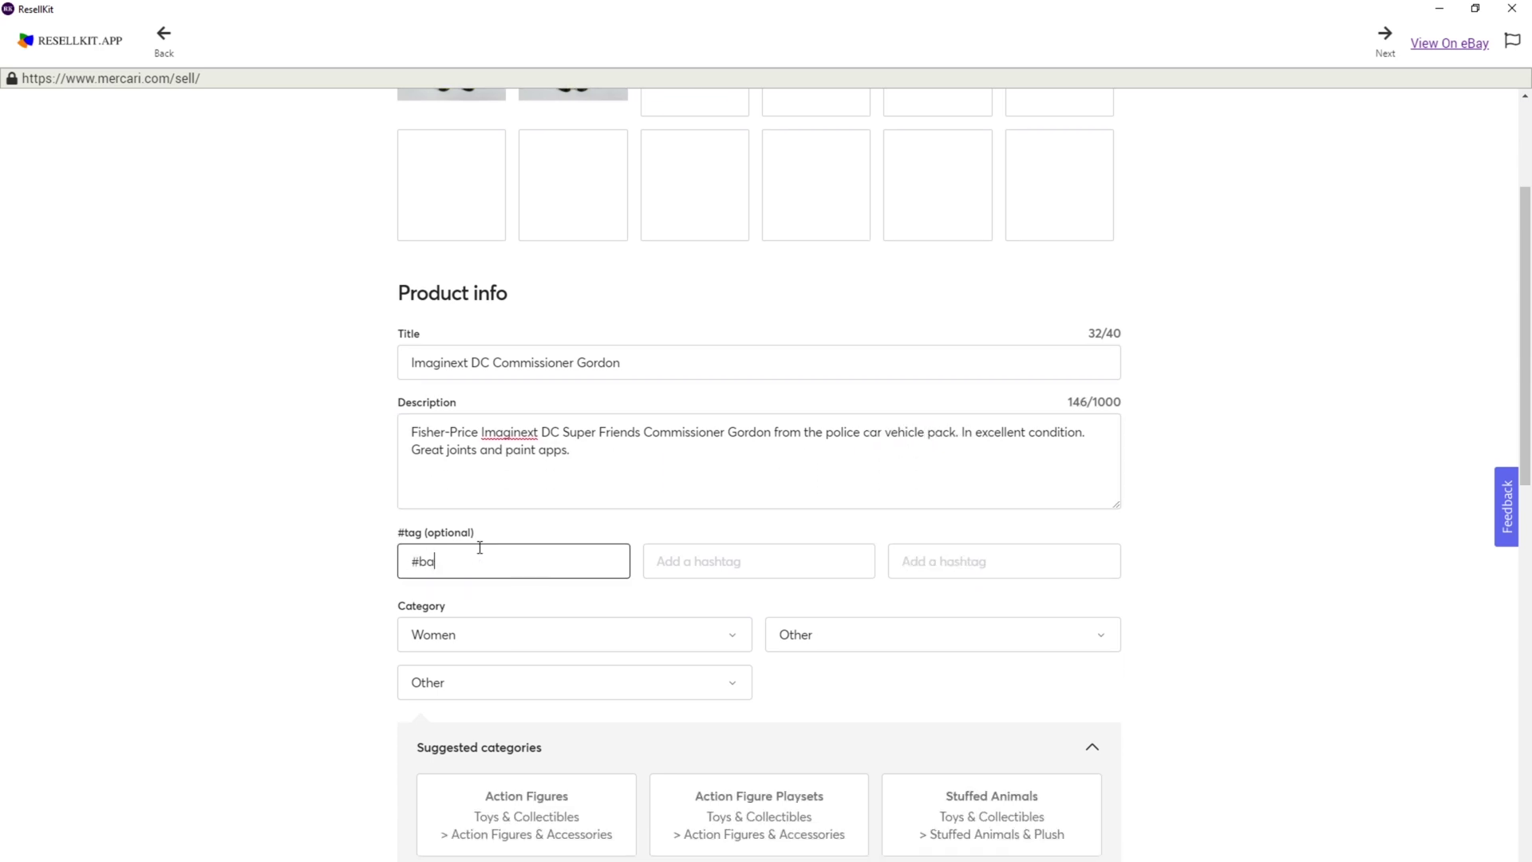
{"action": "key", "text": "Tab"}
{"action": "type", "text": "#DC"}
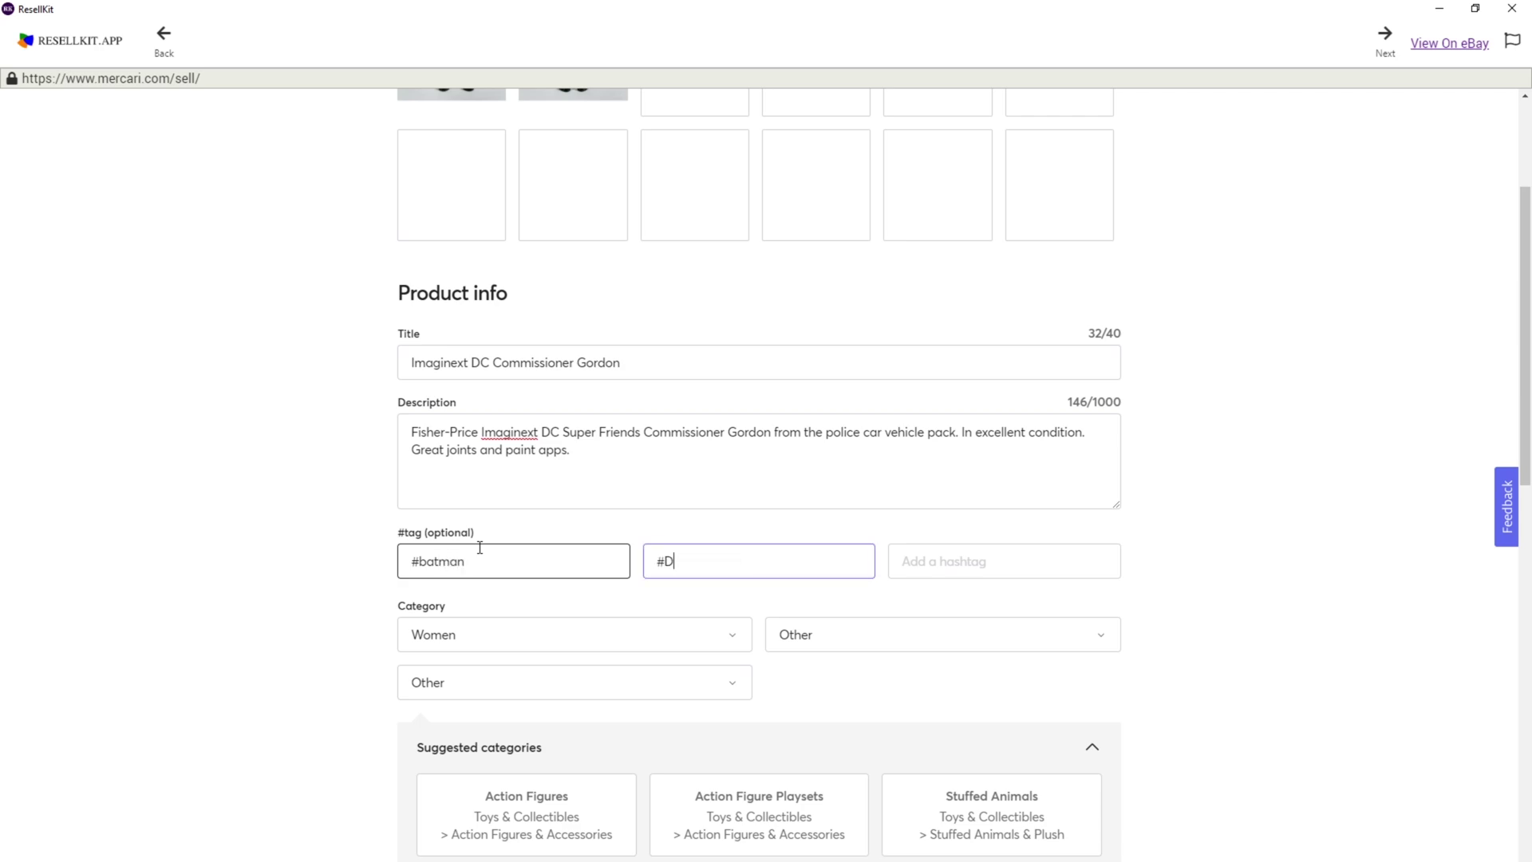
{"action": "key", "text": "BackSpace"}
{"action": "key", "text": "BackSpace"}
{"action": "type", "text": "Gordon"}
{"action": "key", "text": "Tab"}
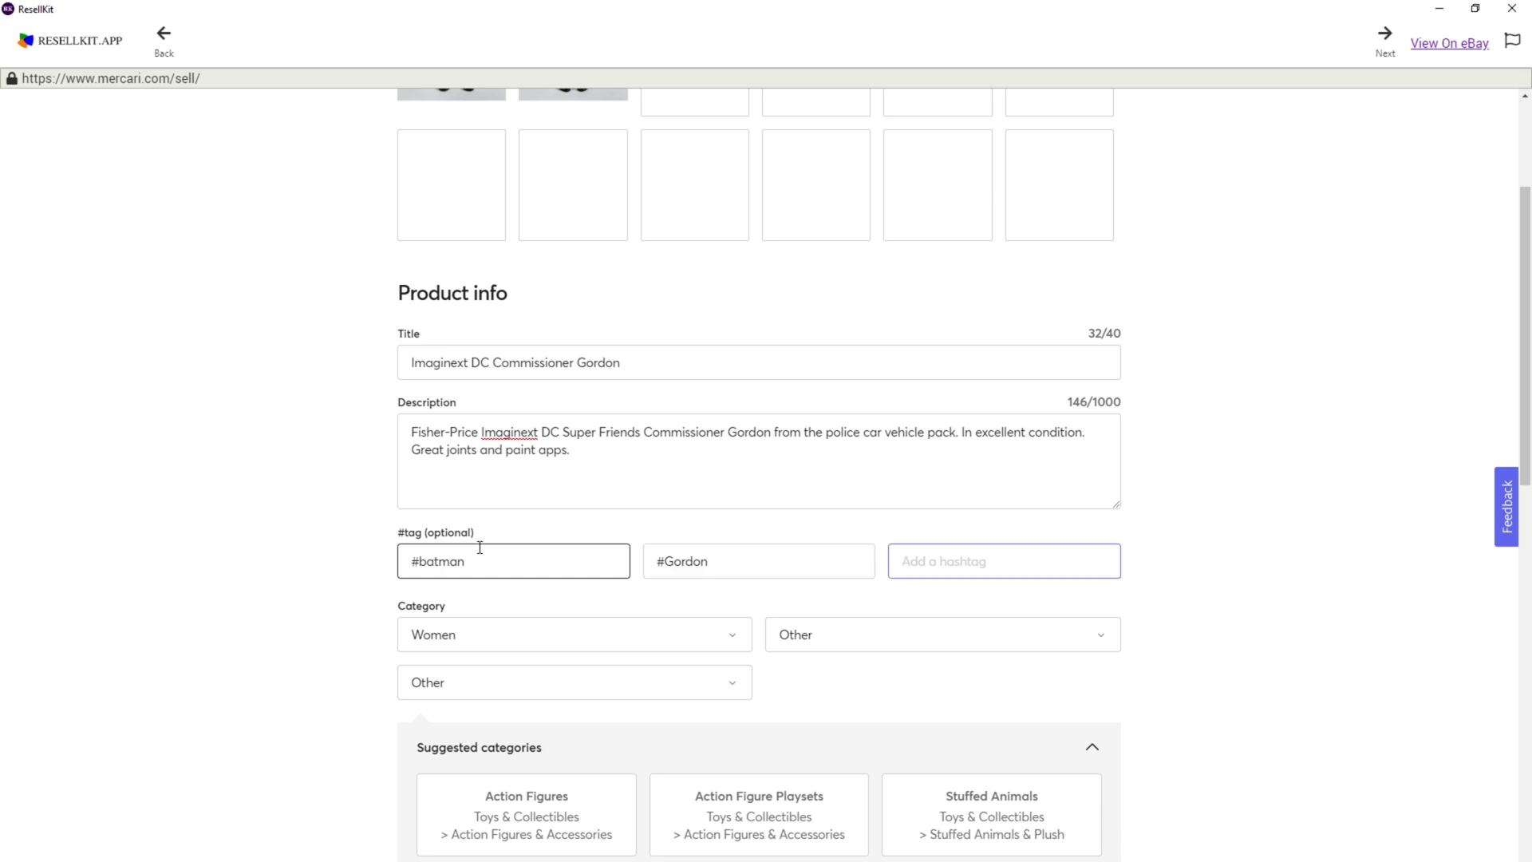
{"action": "type", "text": "#figure"}
{"action": "triple_click", "coordinate": [957, 561]}
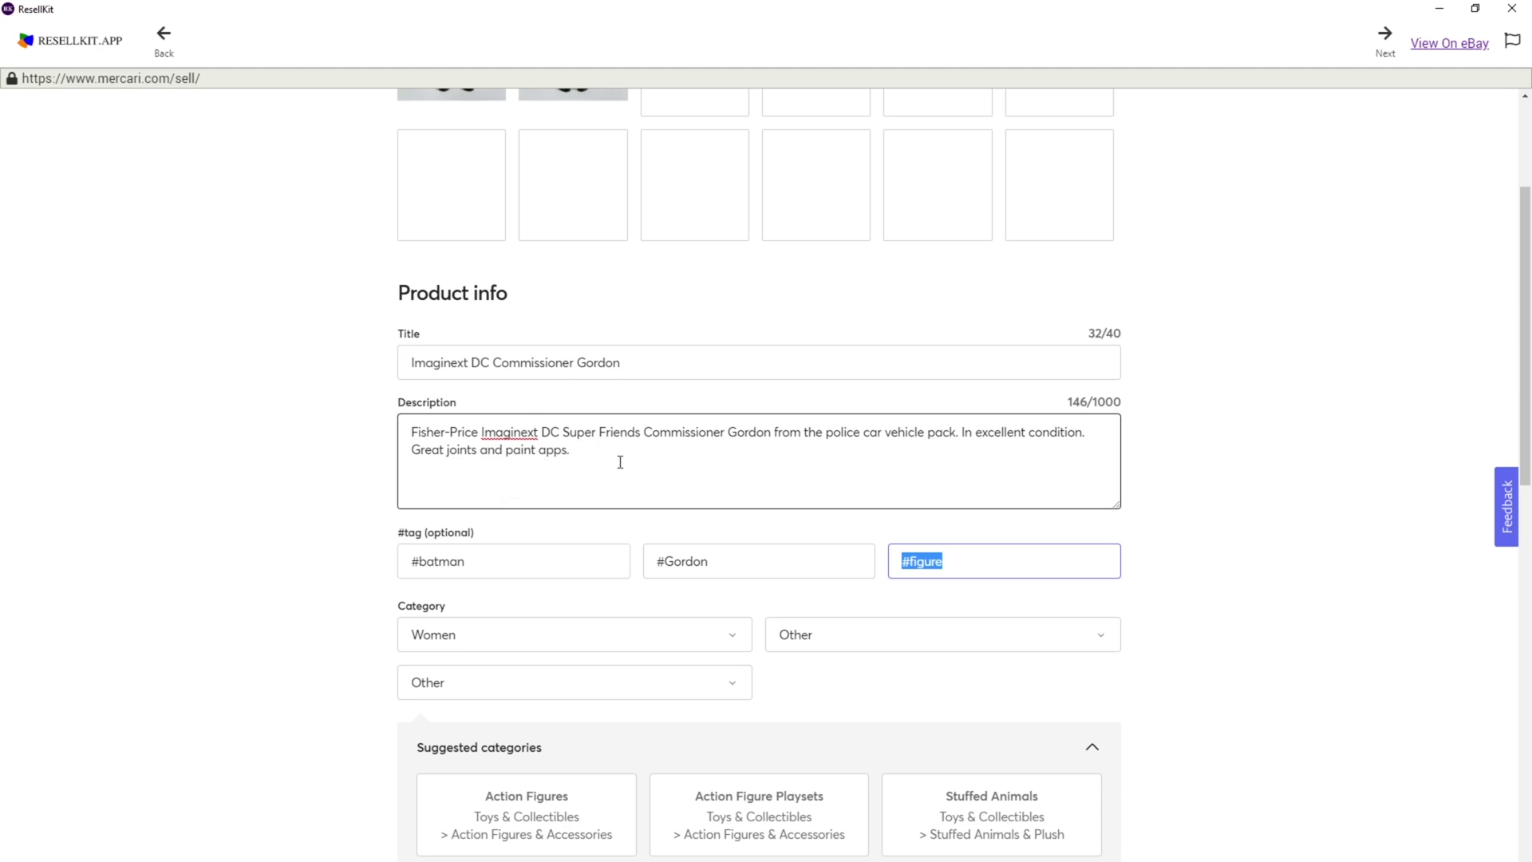
Add blank lines and trial text at the description's end, then remove the extra text
{"action": "left_click", "coordinate": [573, 450]}
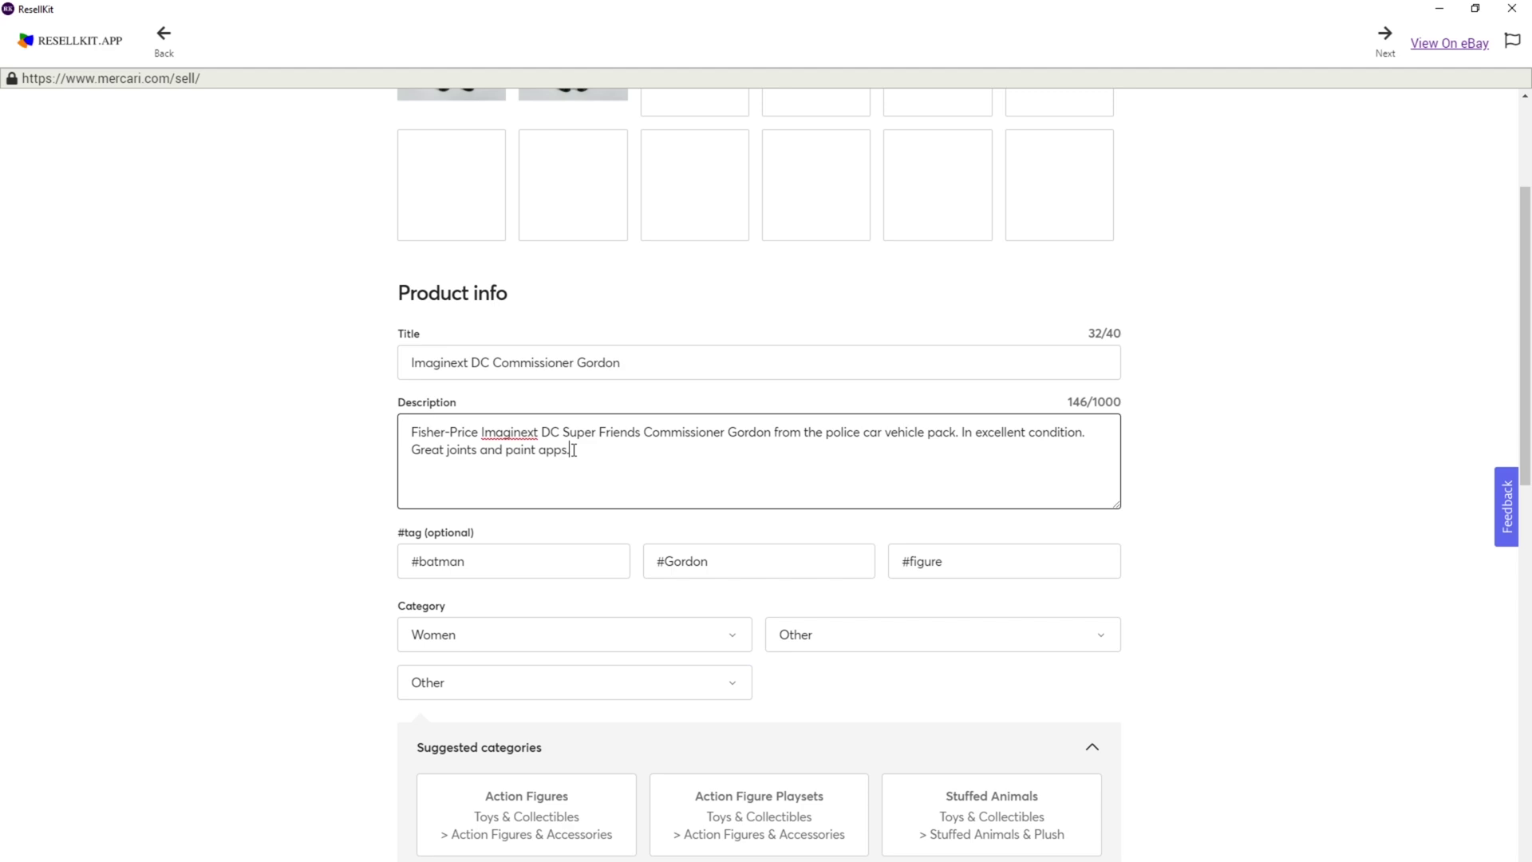
{"action": "key", "text": "Return"}
{"action": "key", "text": "Return"}
{"action": "key", "text": "Return"}
{"action": "key", "text": "Return"}
{"action": "key", "text": "Return"}
{"action": "key", "text": "Return"}
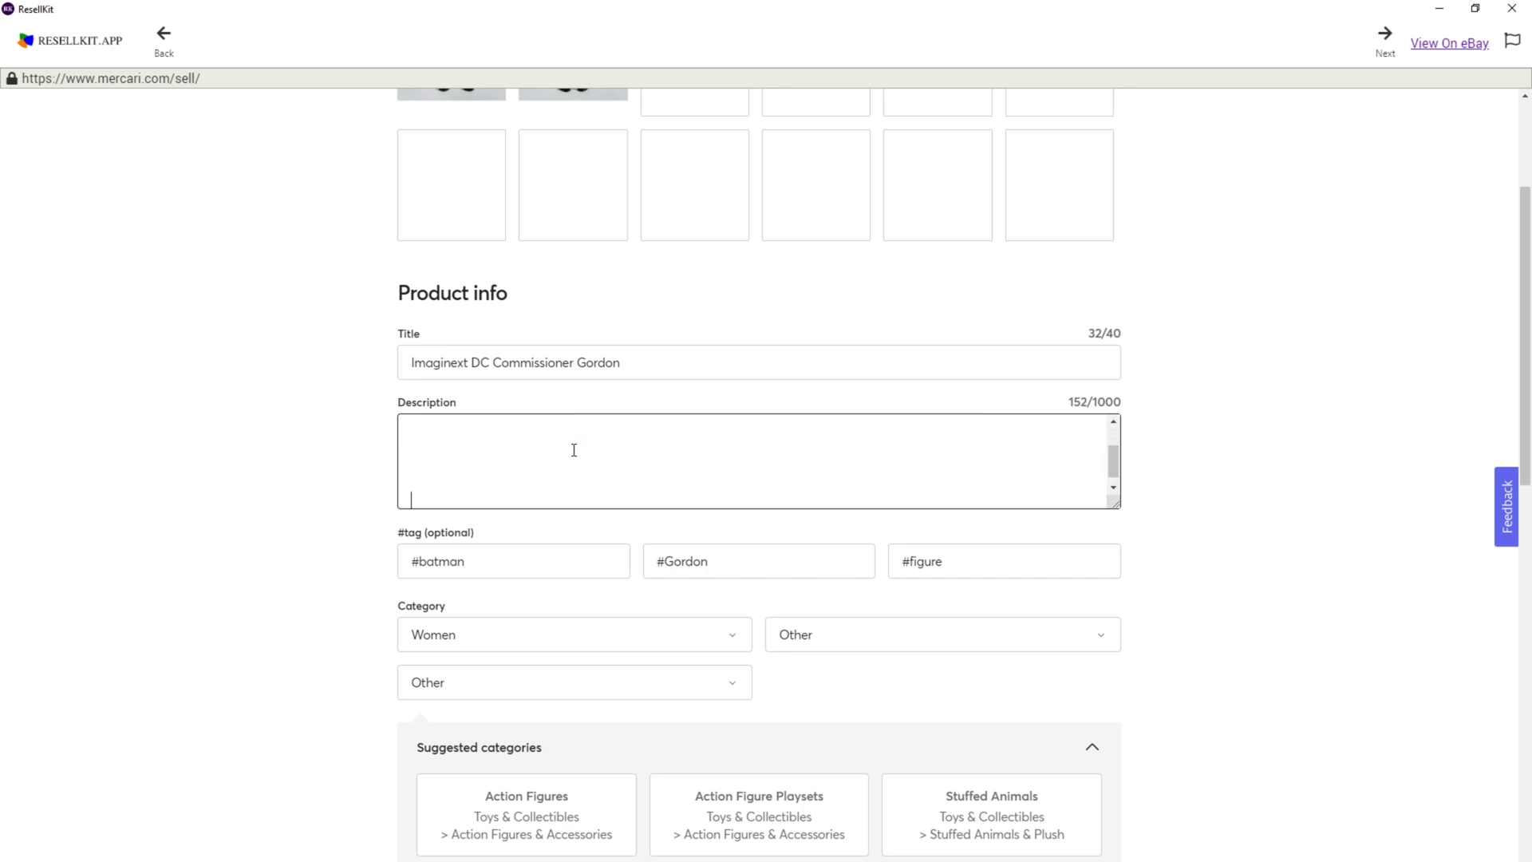
{"action": "type", "text": "comic superman bam"}
{"action": "key", "text": "BackSpace"}
{"action": "key", "text": "BackSpace"}
{"action": "key", "text": "BackSpace"}
{"action": "key", "text": "BackSpace"}
{"action": "key", "text": "BackSpace"}
{"action": "key", "text": "BackSpace"}
{"action": "key", "text": "BackSpace"}
{"action": "key", "text": "BackSpace"}
{"action": "key", "text": "BackSpace"}
{"action": "key", "text": "BackSpace"}
{"action": "key", "text": "BackSpace"}
{"action": "key", "text": "BackSpace"}
{"action": "key", "text": "BackSpace"}
{"action": "key", "text": "BackSpace"}
{"action": "key", "text": "BackSpace"}
{"action": "key", "text": "BackSpace"}
{"action": "key", "text": "BackSpace"}
{"action": "key", "text": "BackSpace"}
{"action": "key", "text": "BackSpace"}
{"action": "key", "text": "BackSpace"}
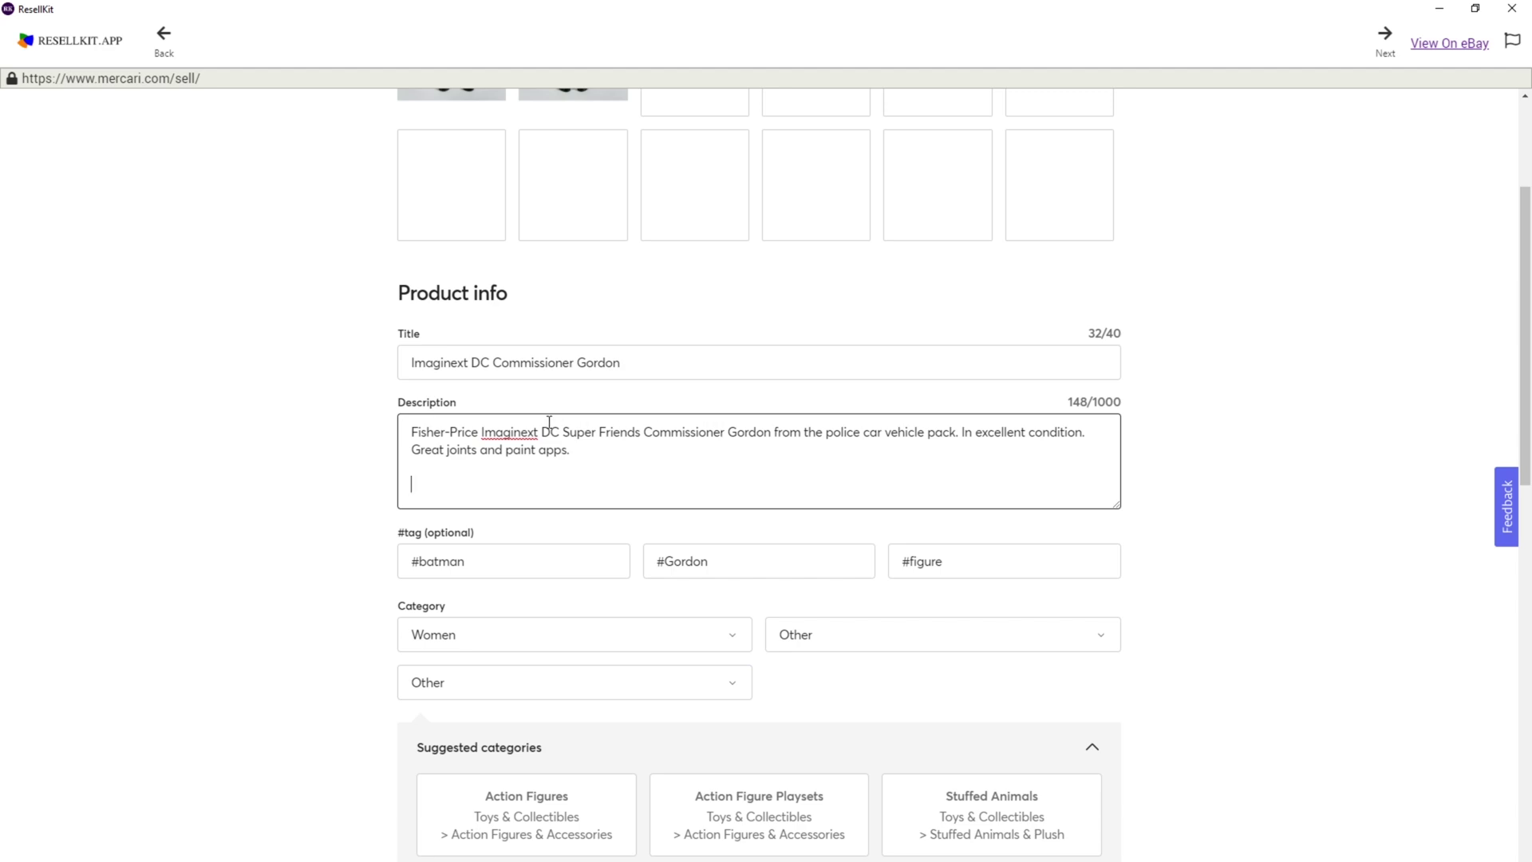
Choose Toys & Collectibles, then Action Figures & Accessories, then Action Figures as the listing category
{"action": "scroll", "coordinate": [686, 511], "scroll_direction": "down", "scroll_amount": 2}
{"action": "left_click", "coordinate": [693, 475]}
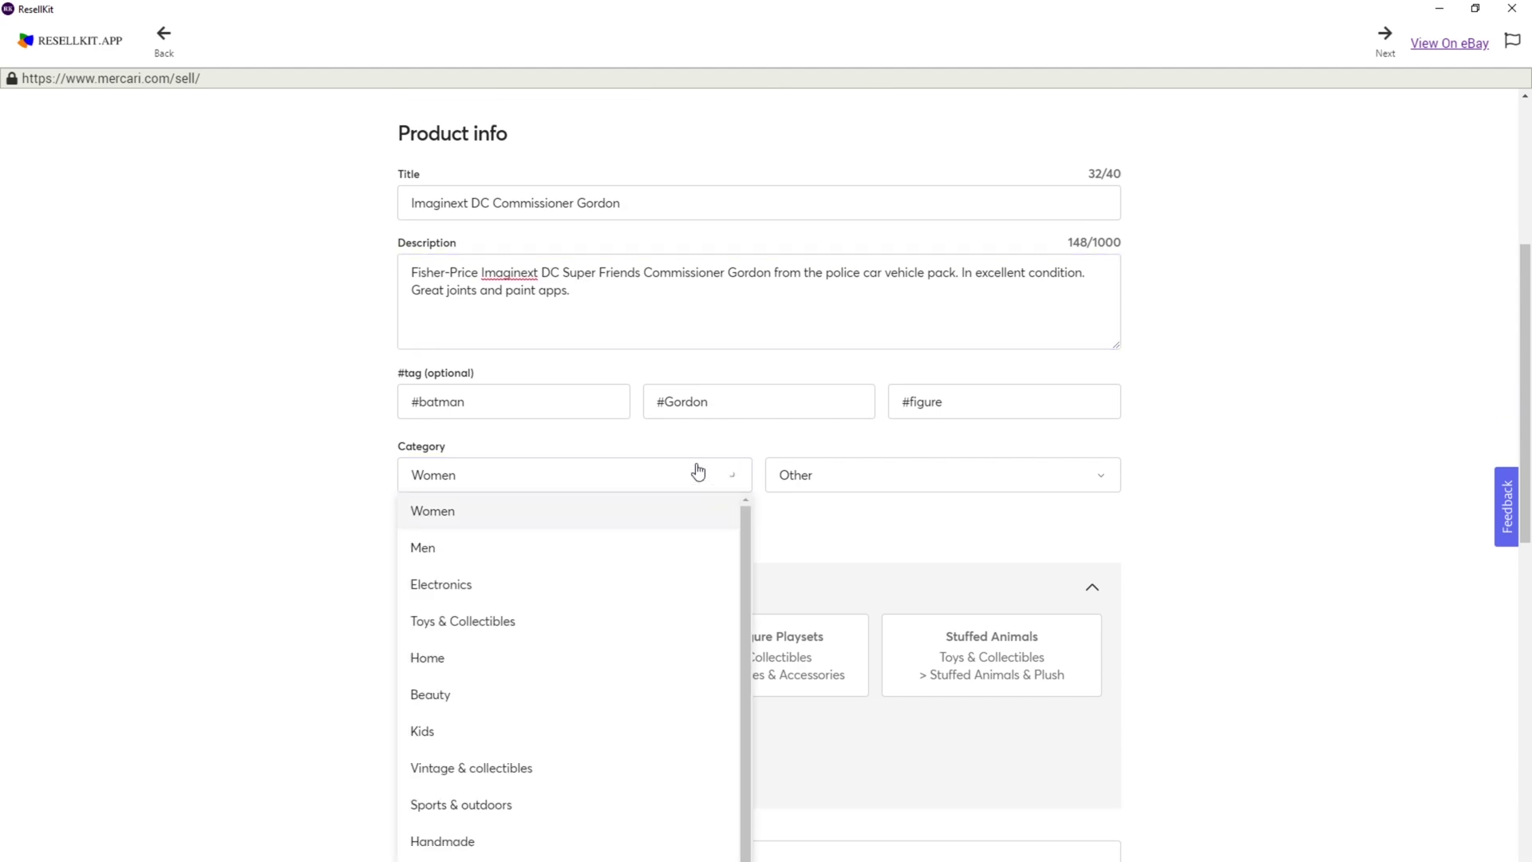
{"action": "left_click", "coordinate": [540, 621]}
{"action": "left_click", "coordinate": [930, 477]}
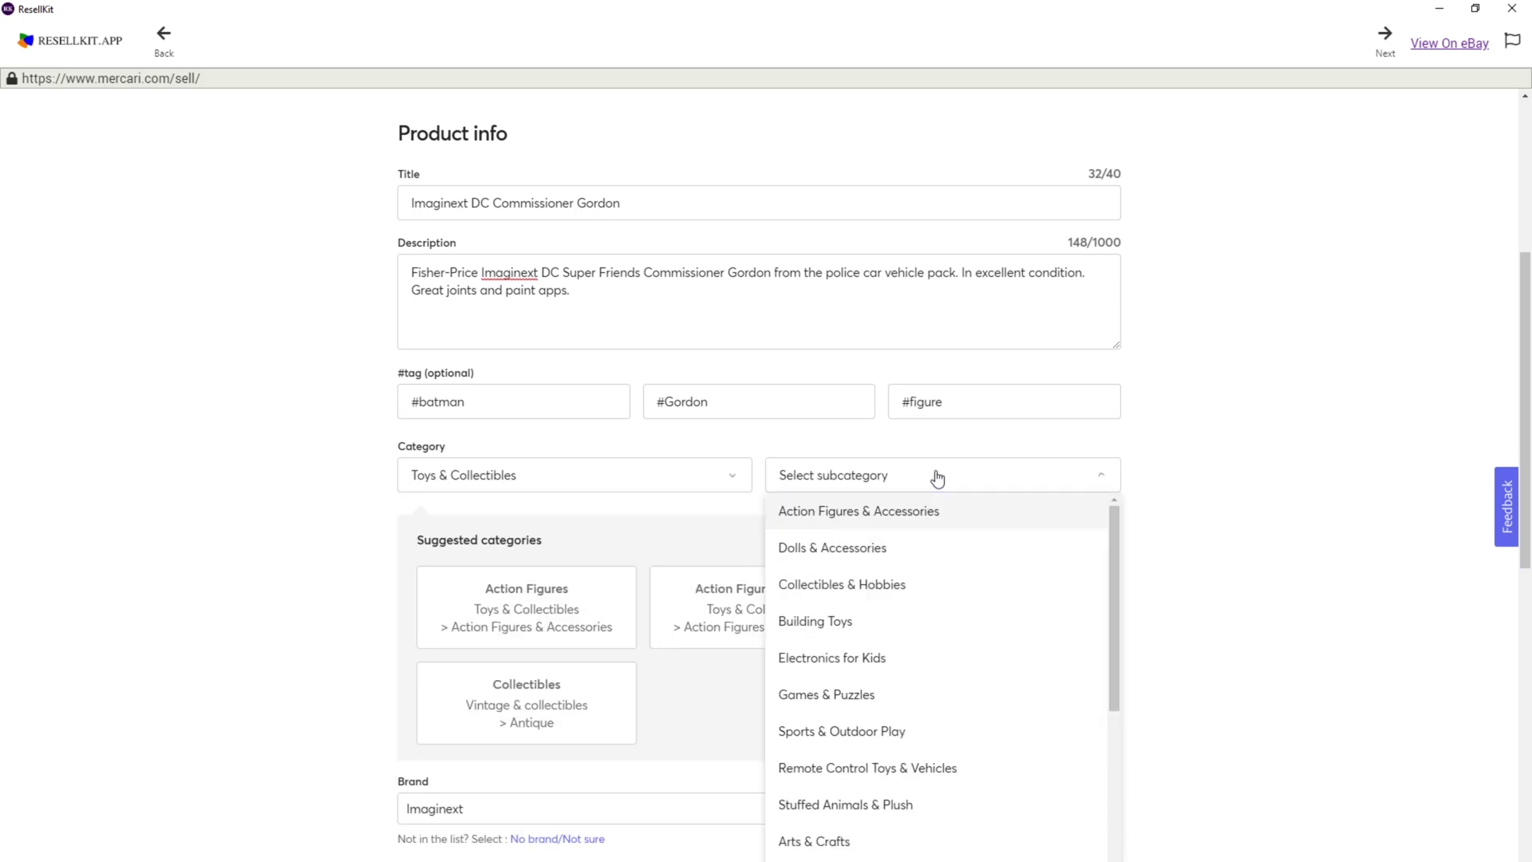
{"action": "left_click", "coordinate": [907, 510]}
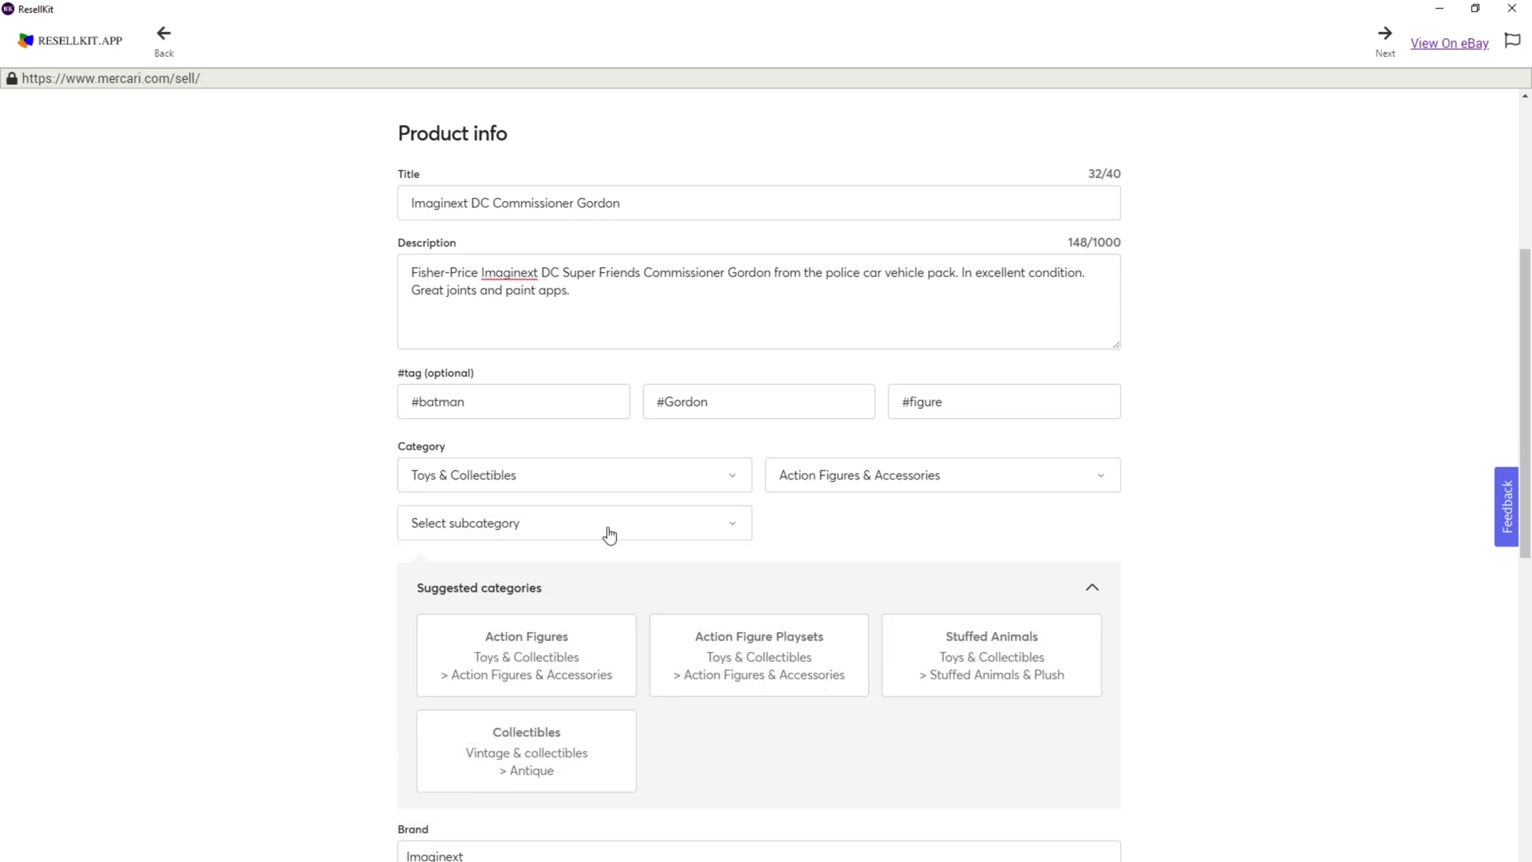
{"action": "left_click", "coordinate": [606, 528]}
{"action": "left_click", "coordinate": [457, 593]}
{"action": "scroll", "coordinate": [752, 585], "scroll_direction": "down", "scroll_amount": 3}
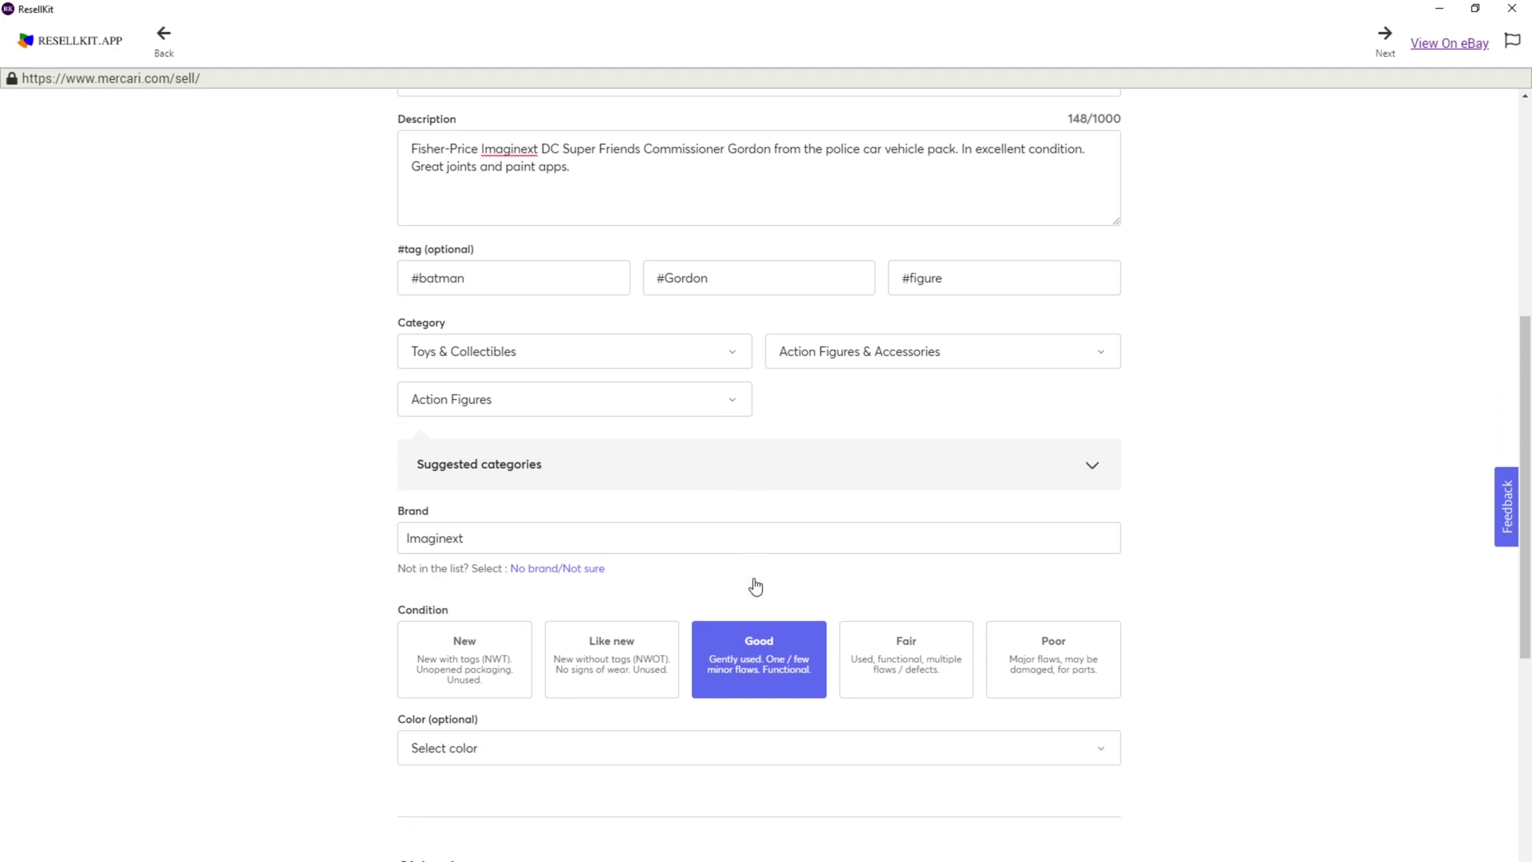
{"action": "scroll", "coordinate": [615, 642], "scroll_direction": "down", "scroll_amount": 2}
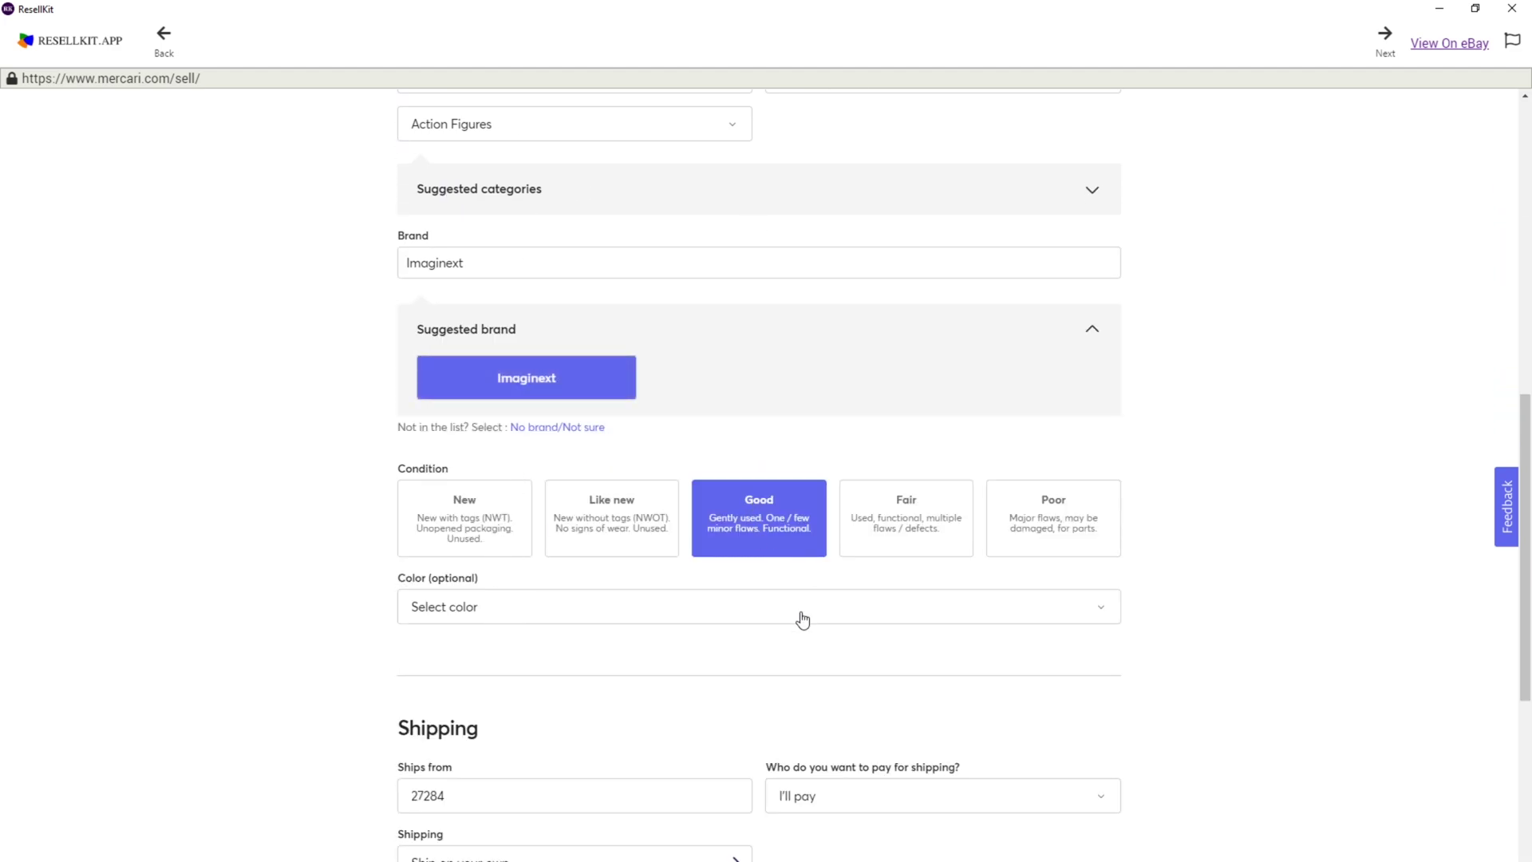
Set the Mercari colour to Beige and submit the Imaginext Gordon listing to Mercari
{"action": "left_click", "coordinate": [538, 621]}
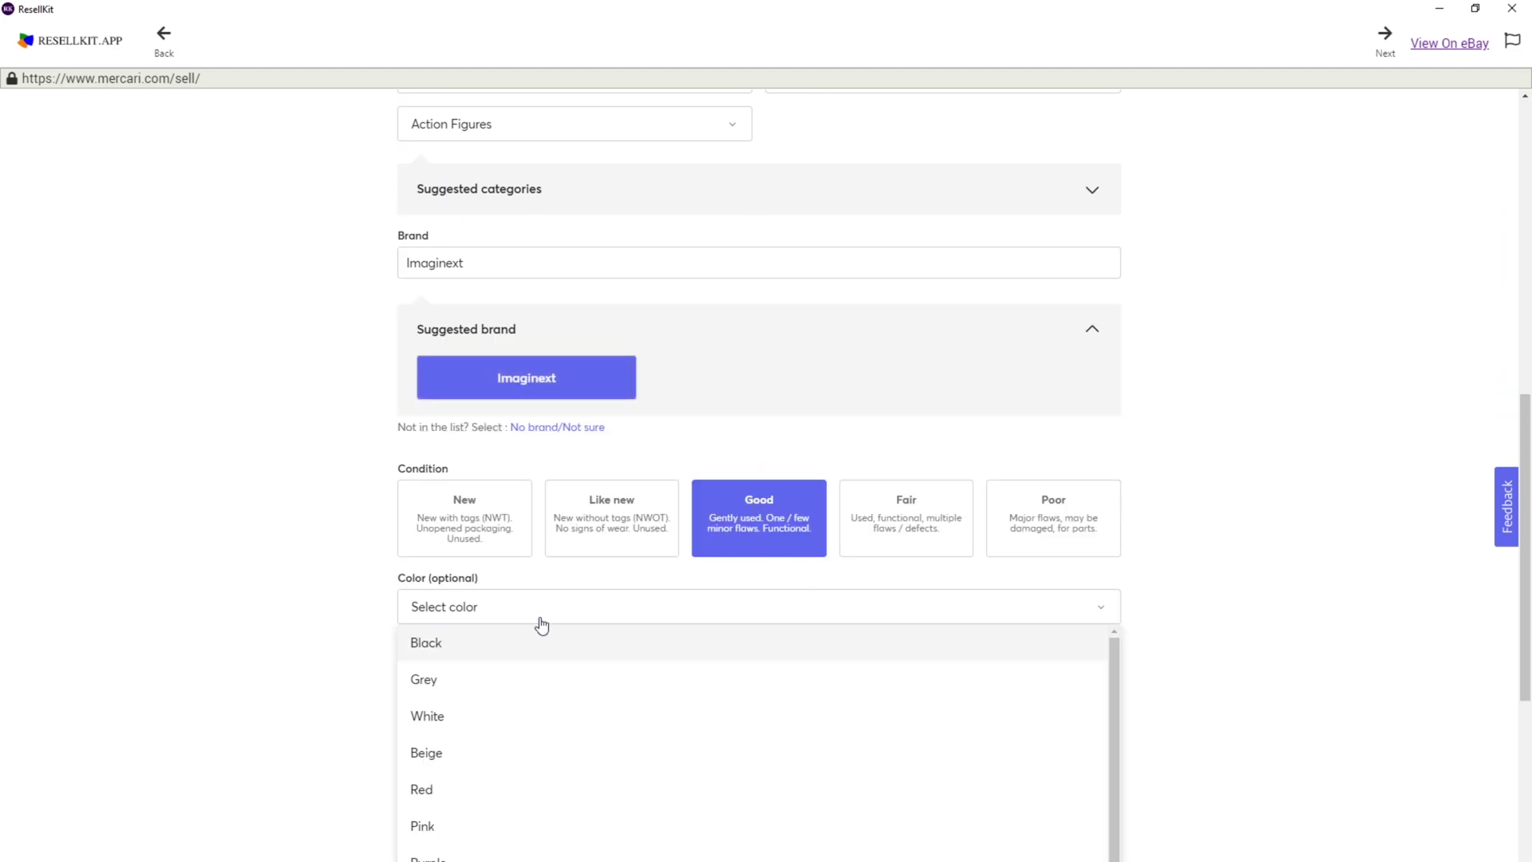
{"action": "left_click", "coordinate": [472, 750]}
{"action": "scroll", "coordinate": [608, 660], "scroll_direction": "down", "scroll_amount": 3}
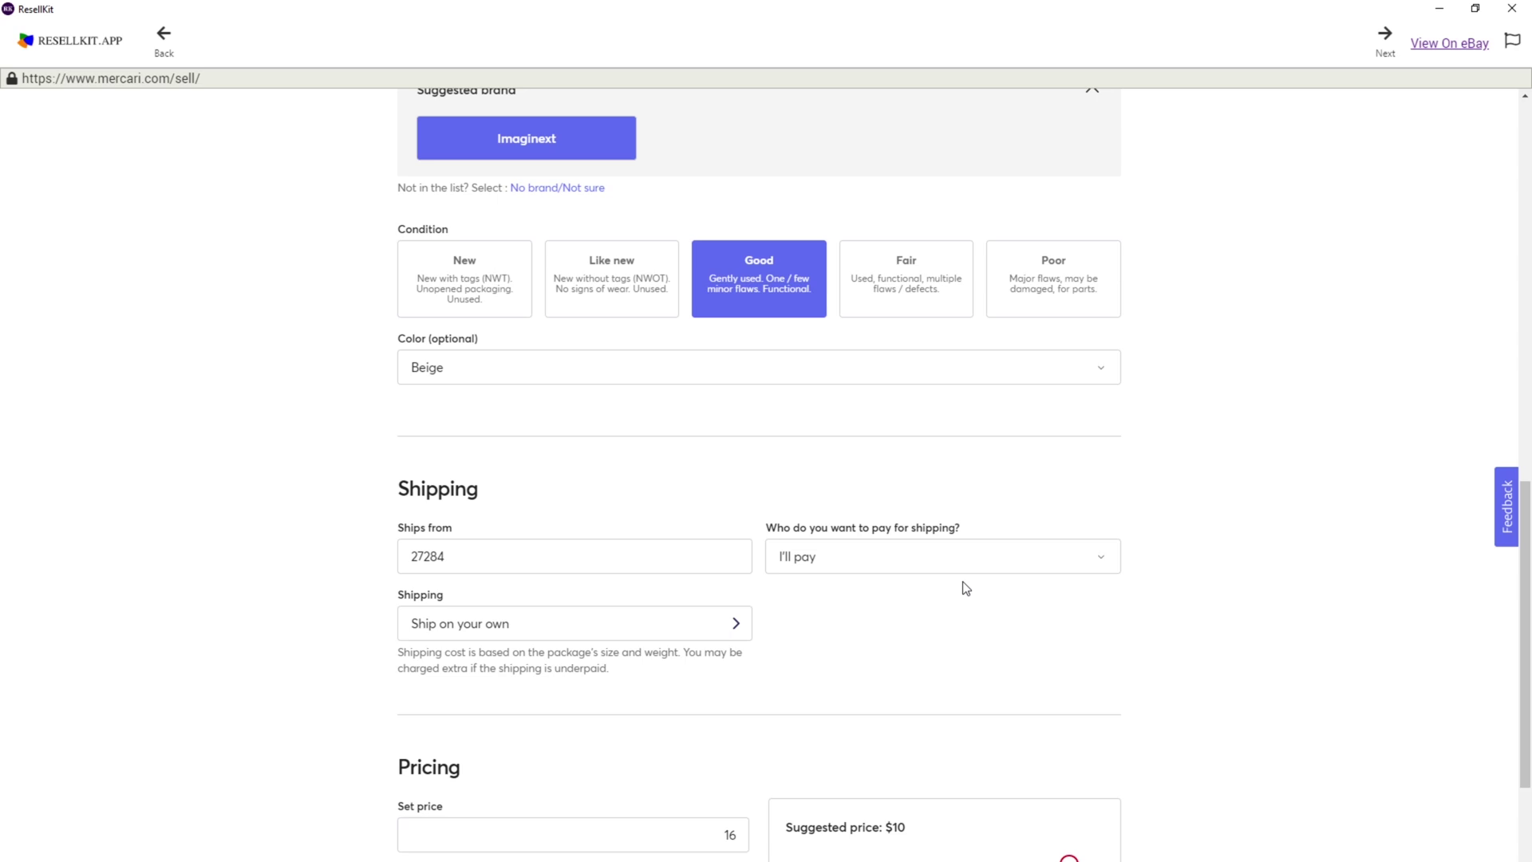
{"action": "scroll", "coordinate": [960, 586], "scroll_direction": "down", "scroll_amount": 3}
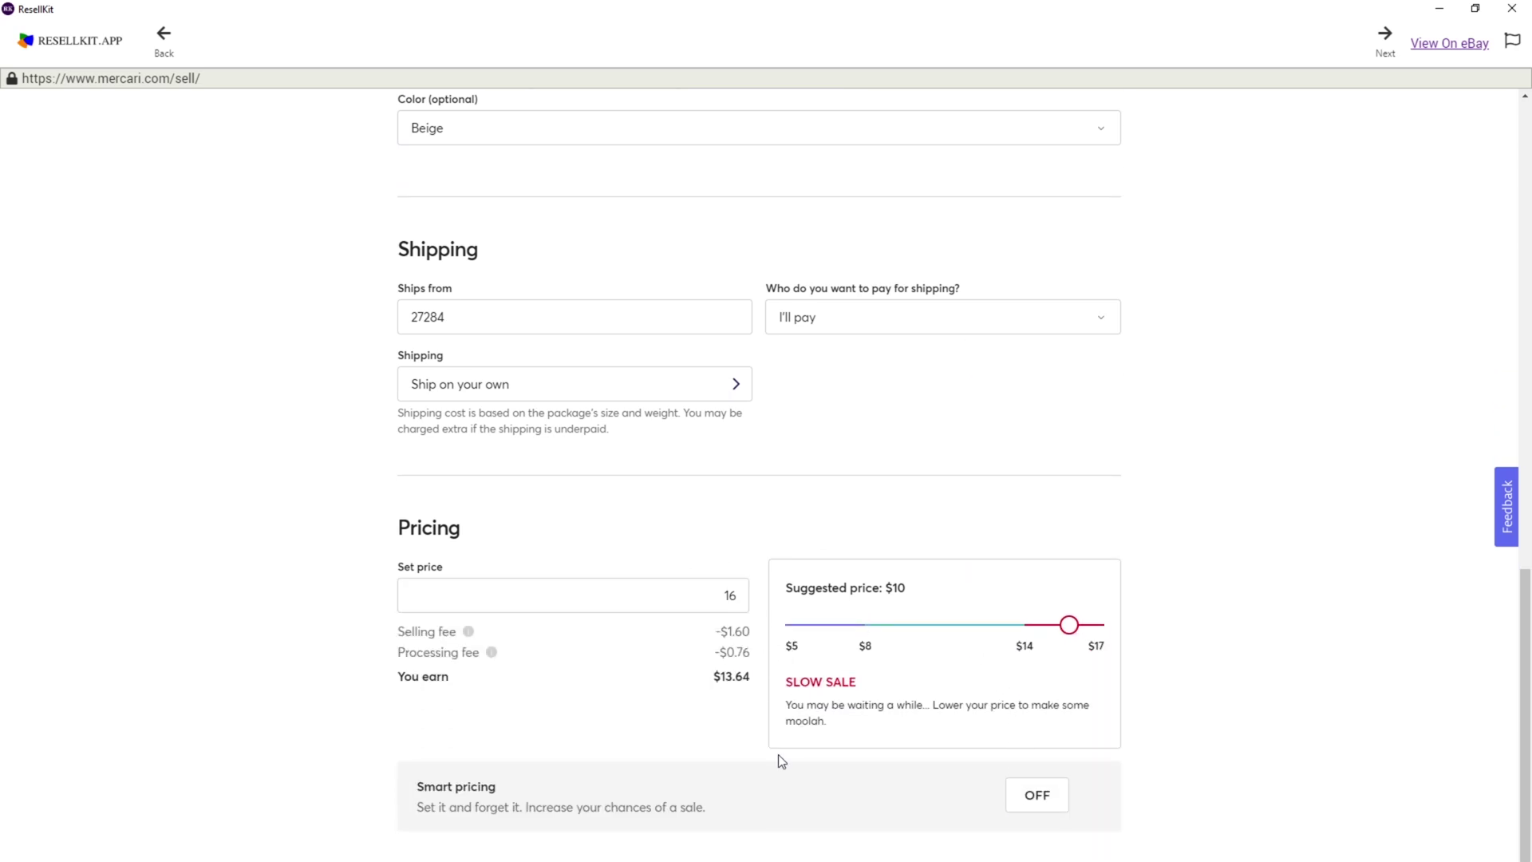
{"action": "scroll", "coordinate": [780, 759], "scroll_direction": "down", "scroll_amount": 1}
{"action": "left_click", "coordinate": [946, 830]}
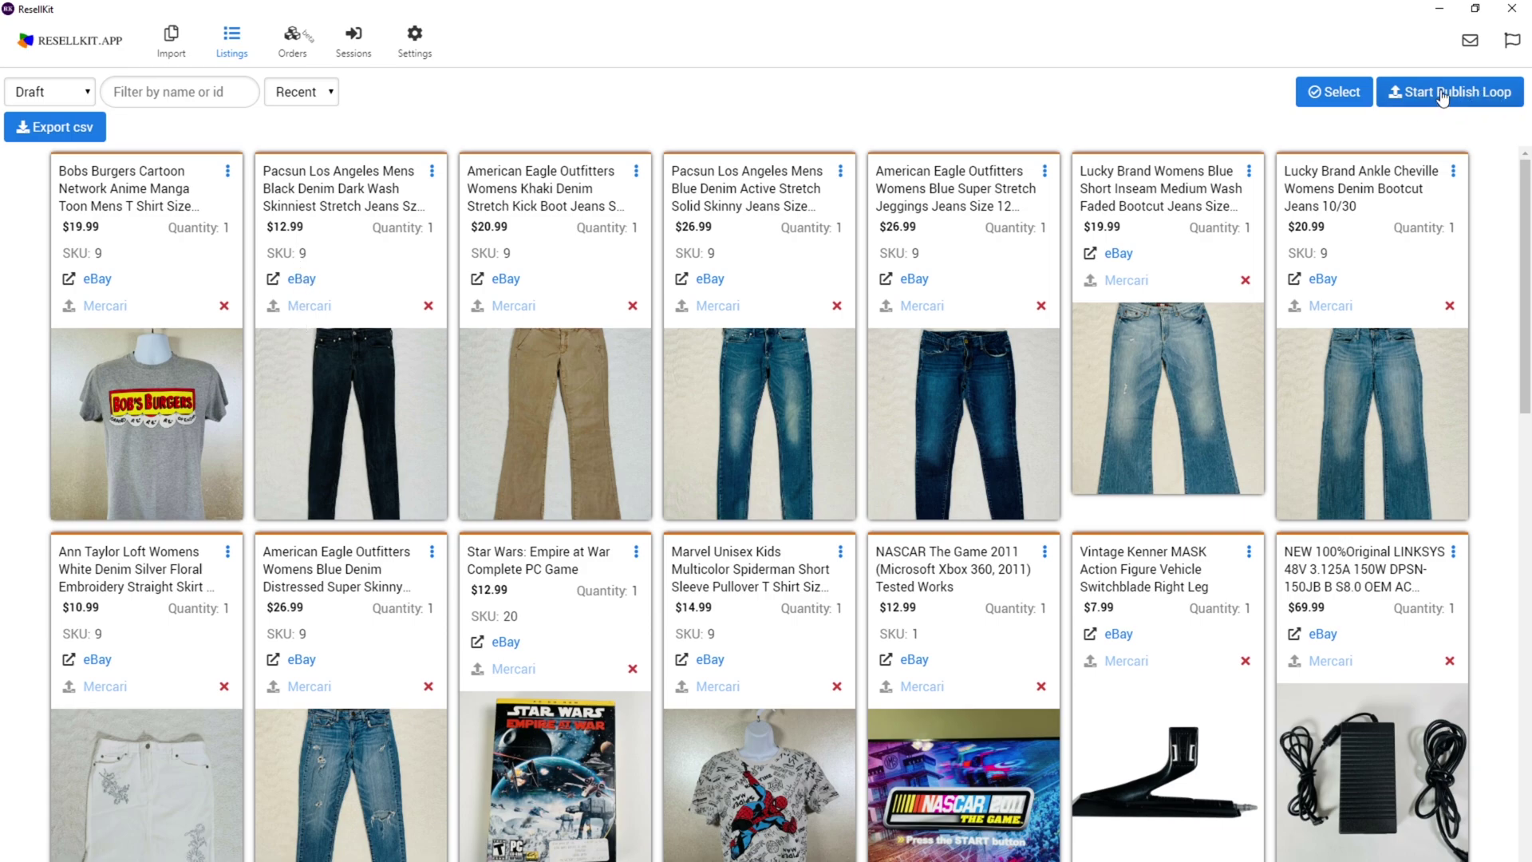
{"action": "left_click_drag", "start_coordinate": [1523, 234], "coordinate": [1529, 702]}
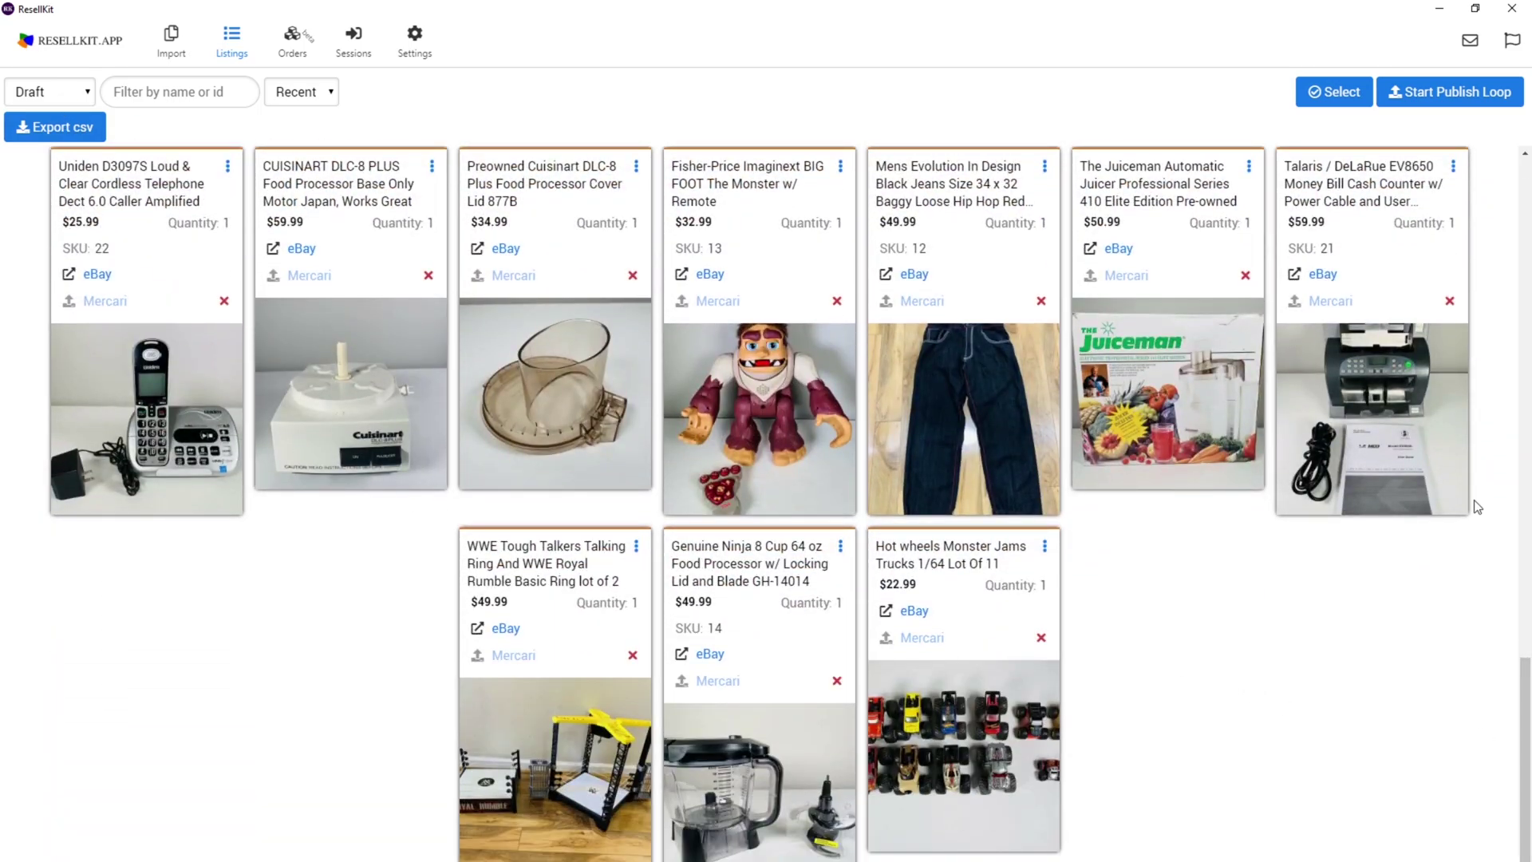
{"action": "scroll", "coordinate": [1529, 702], "scroll_direction": "up", "scroll_amount": 15}
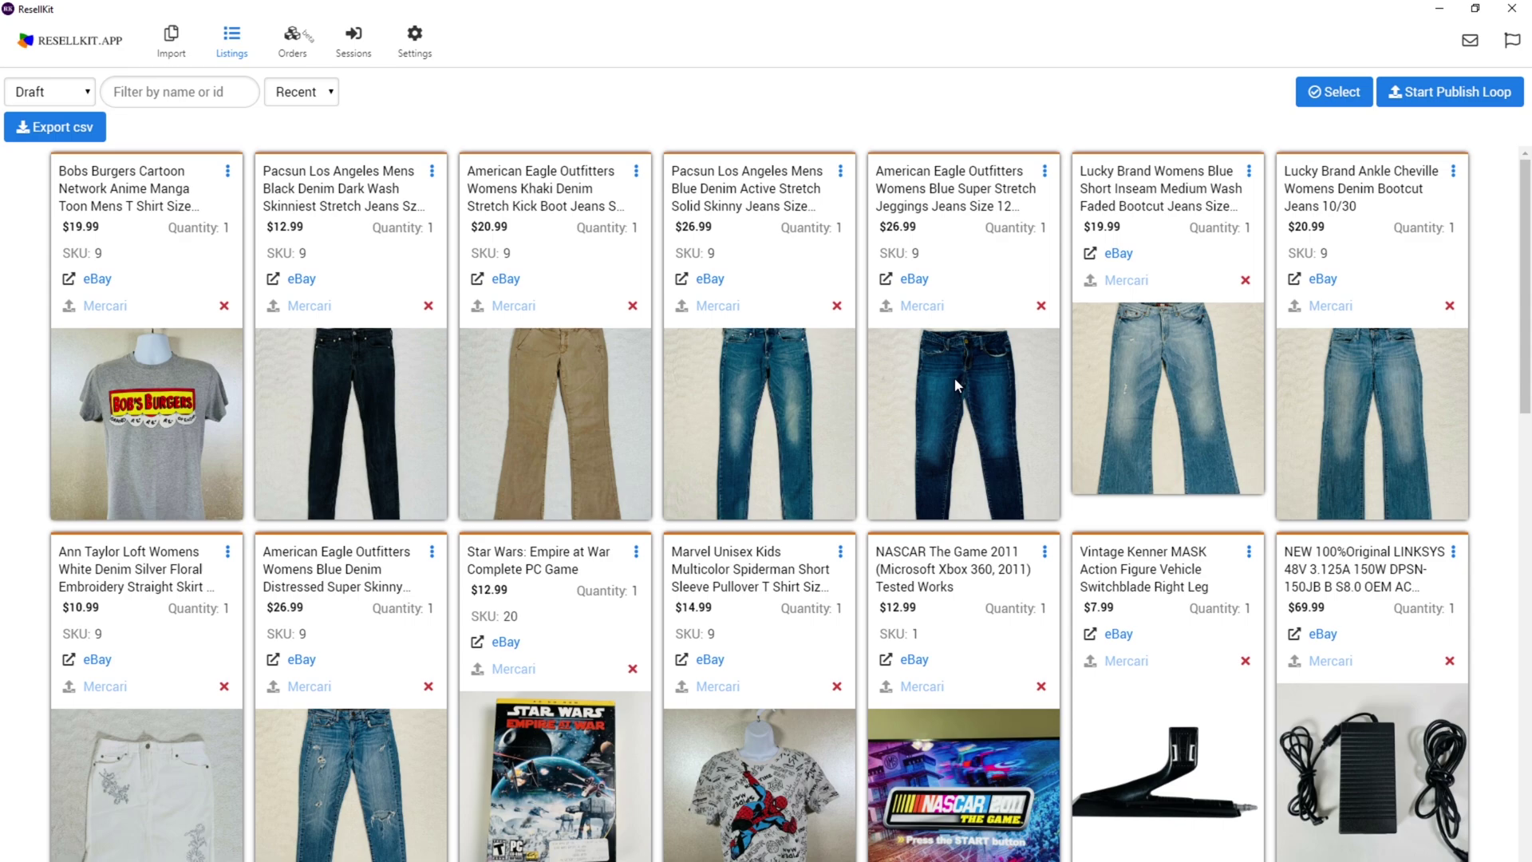
{"action": "left_click", "coordinate": [83, 92]}
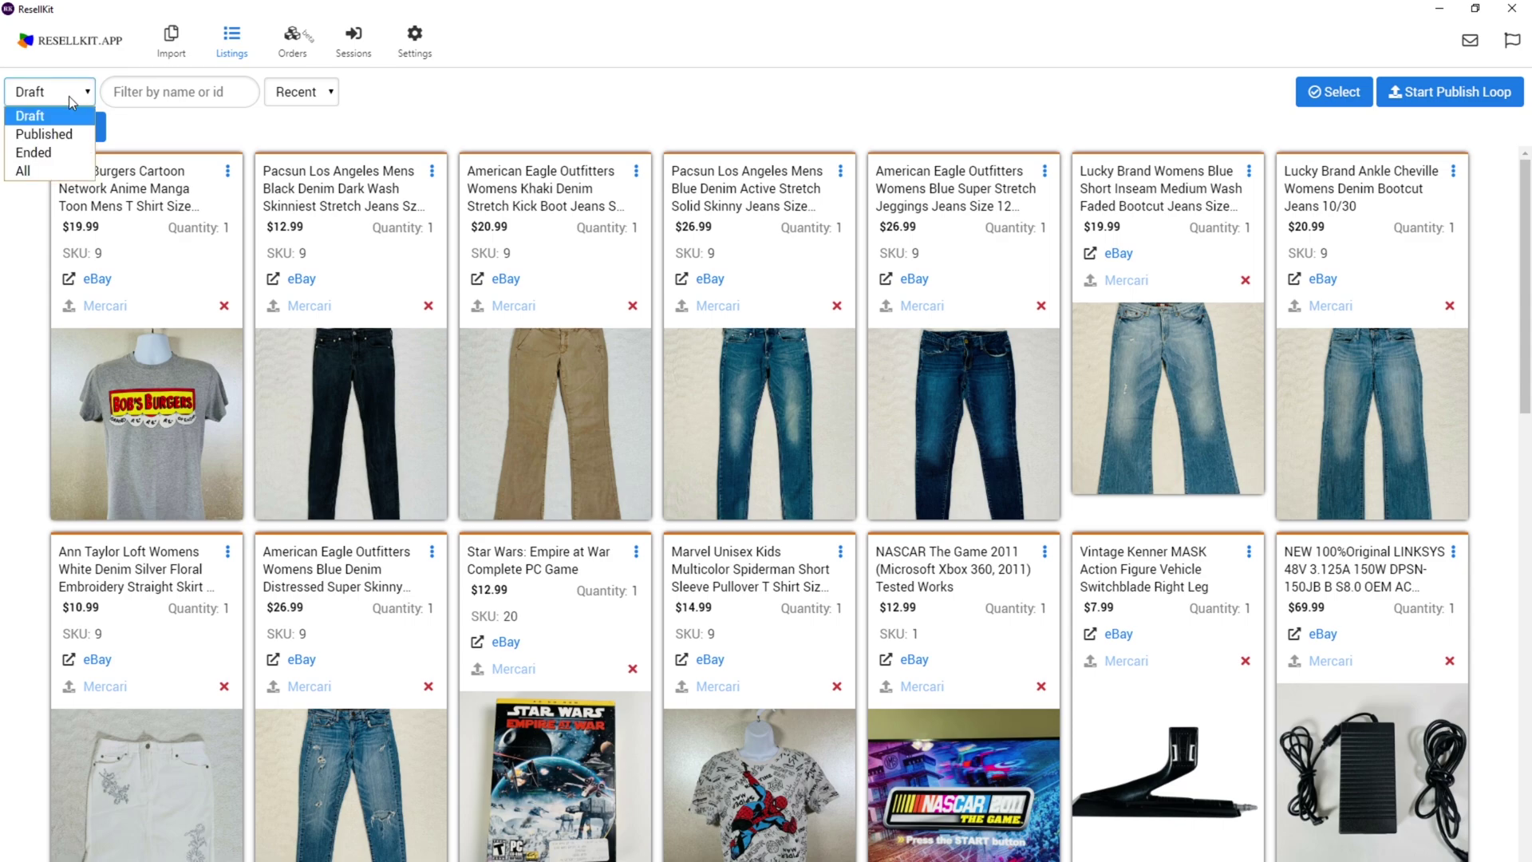
{"action": "left_click", "coordinate": [43, 134]}
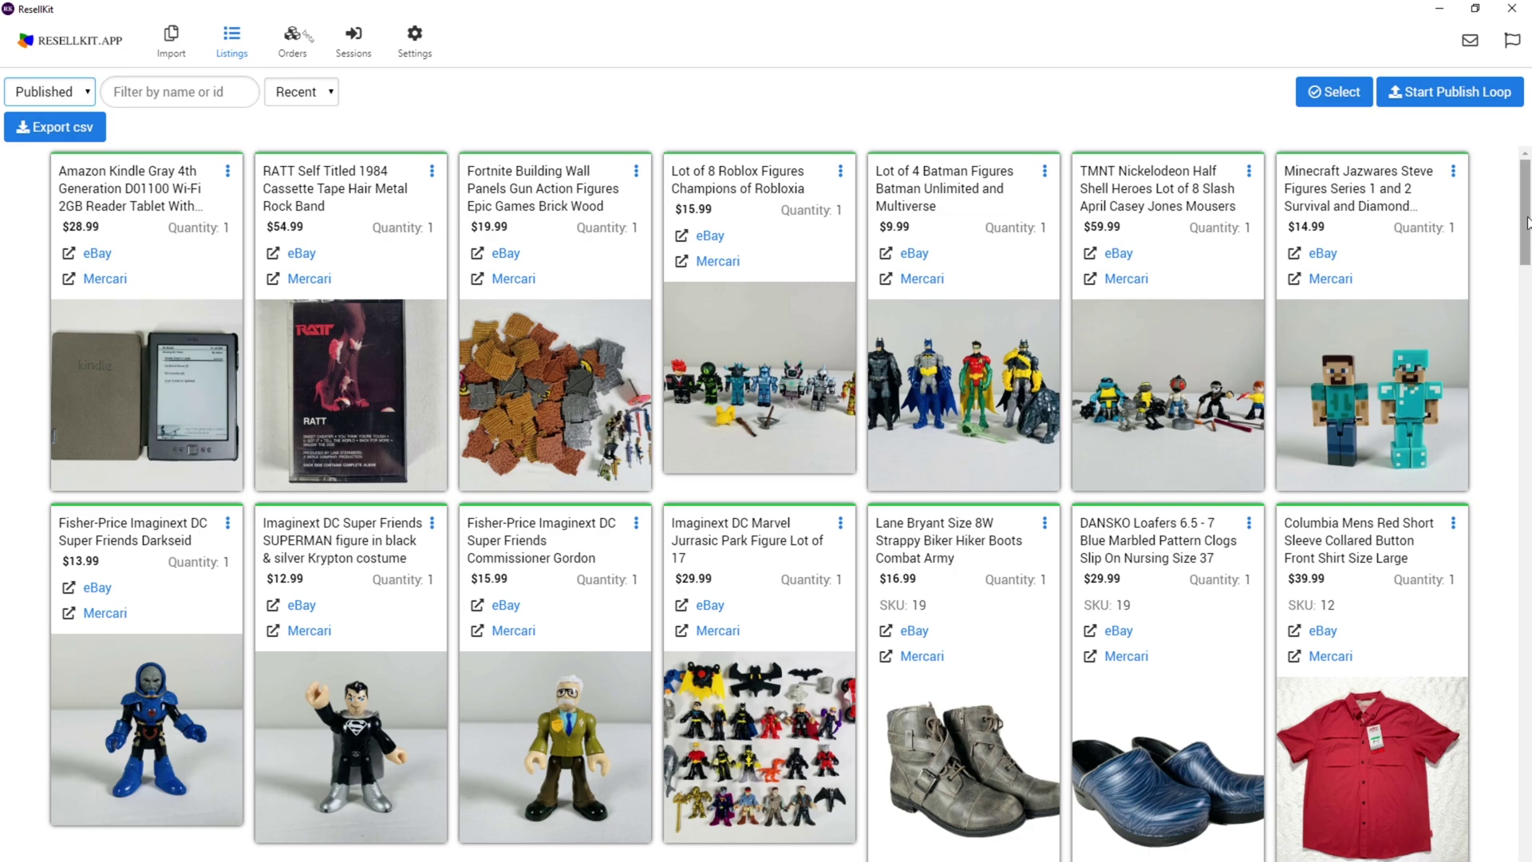
{"action": "left_click_drag", "start_coordinate": [1523, 206], "coordinate": [1520, 418]}
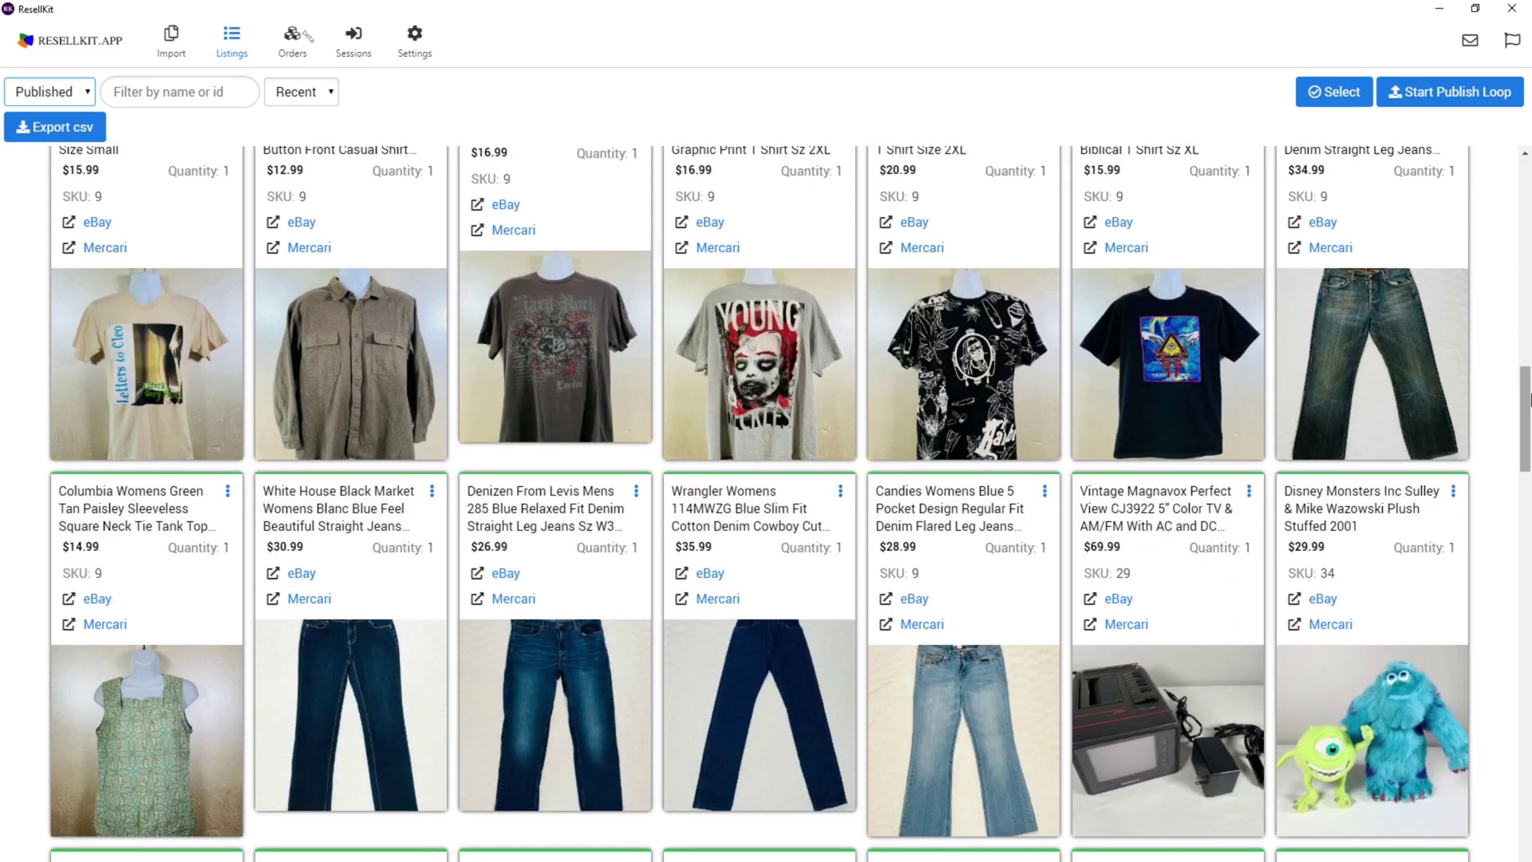
{"action": "left_click_drag", "start_coordinate": [1523, 391], "coordinate": [1523, 745]}
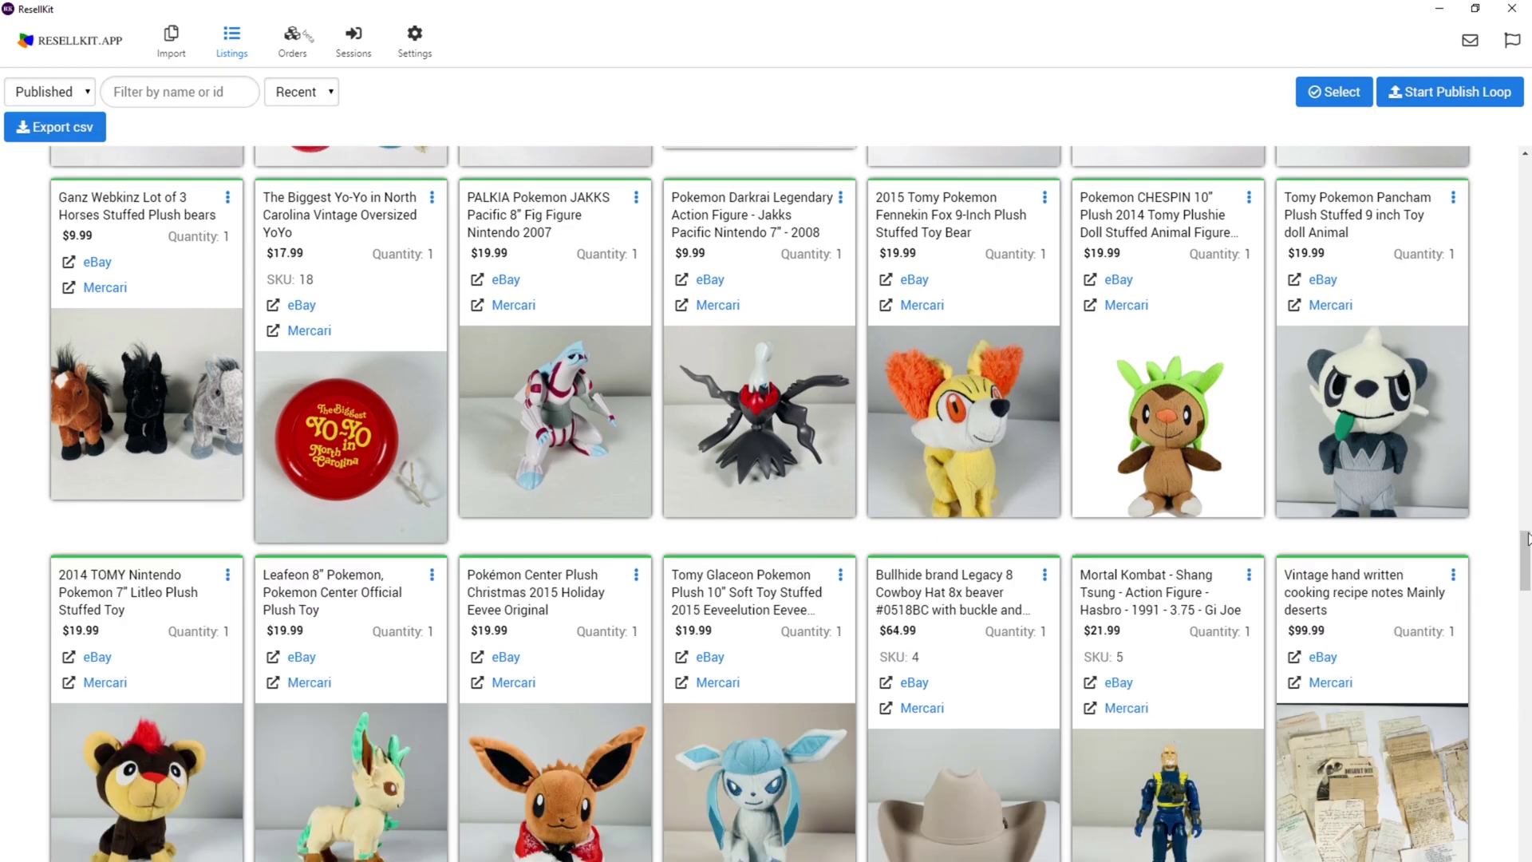
{"action": "left_click_drag", "start_coordinate": [1525, 560], "coordinate": [1527, 858]}
{"action": "scroll", "coordinate": [1059, 694], "scroll_direction": "down", "scroll_amount": 1}
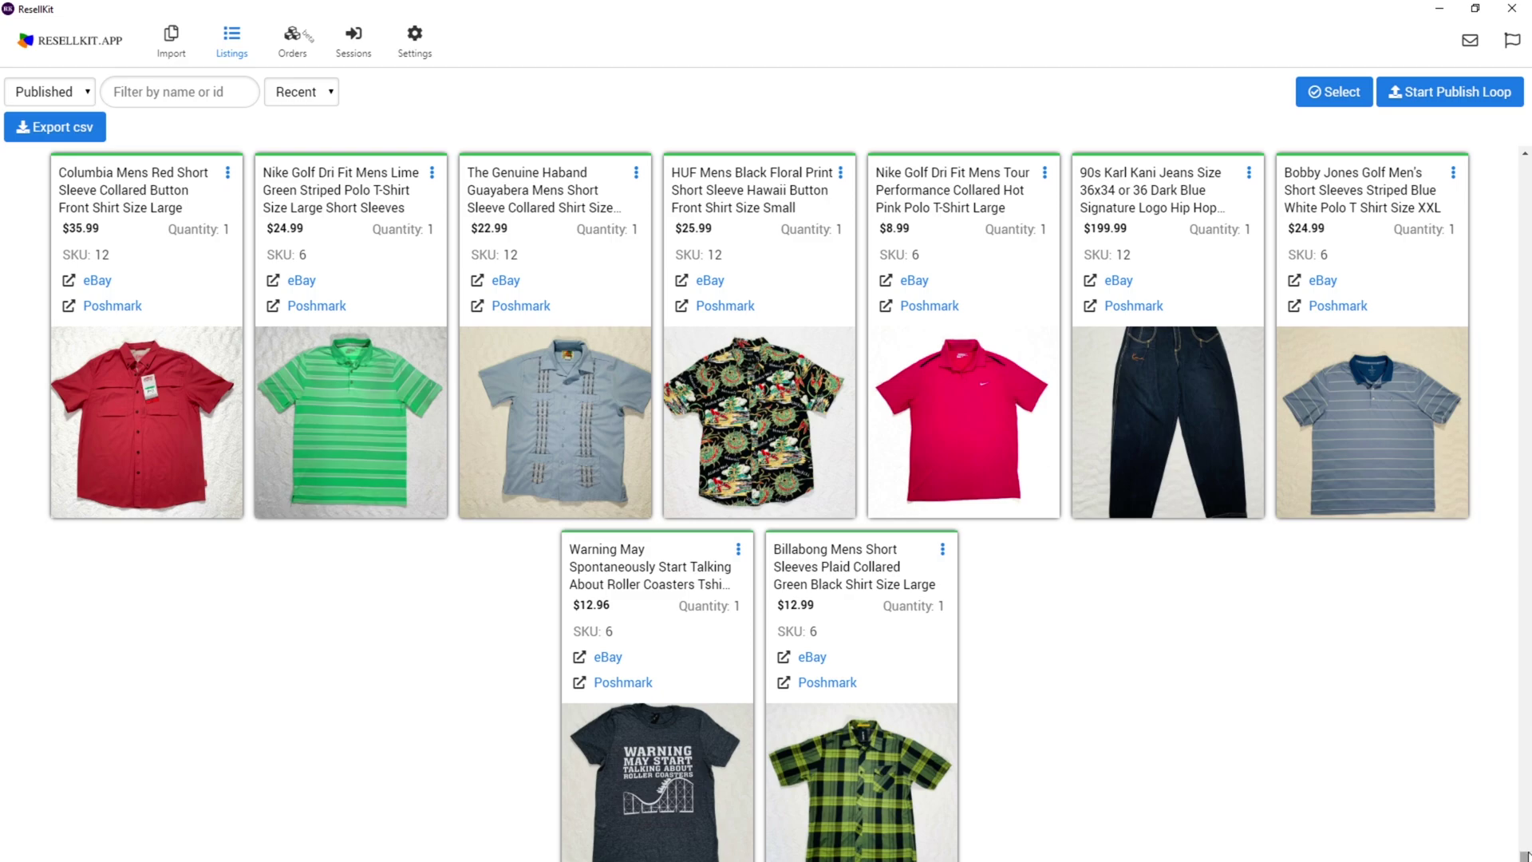
{"action": "scroll", "coordinate": [1516, 804], "scroll_direction": "up", "scroll_amount": 5}
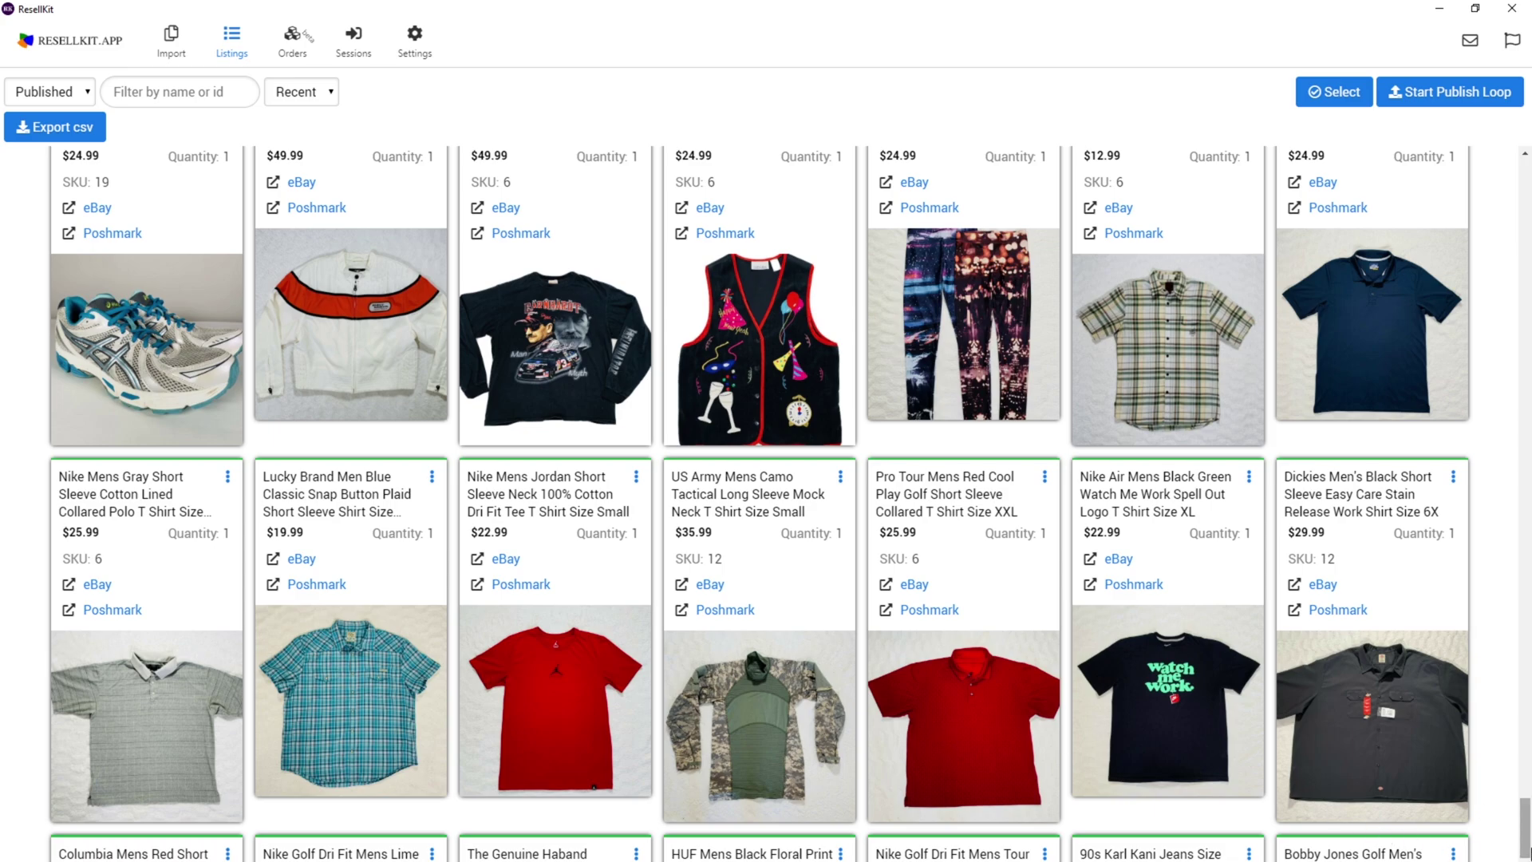
{"action": "triple_click", "coordinate": [1519, 856]}
{"action": "scroll", "coordinate": [1519, 838], "scroll_direction": "down", "scroll_amount": 2}
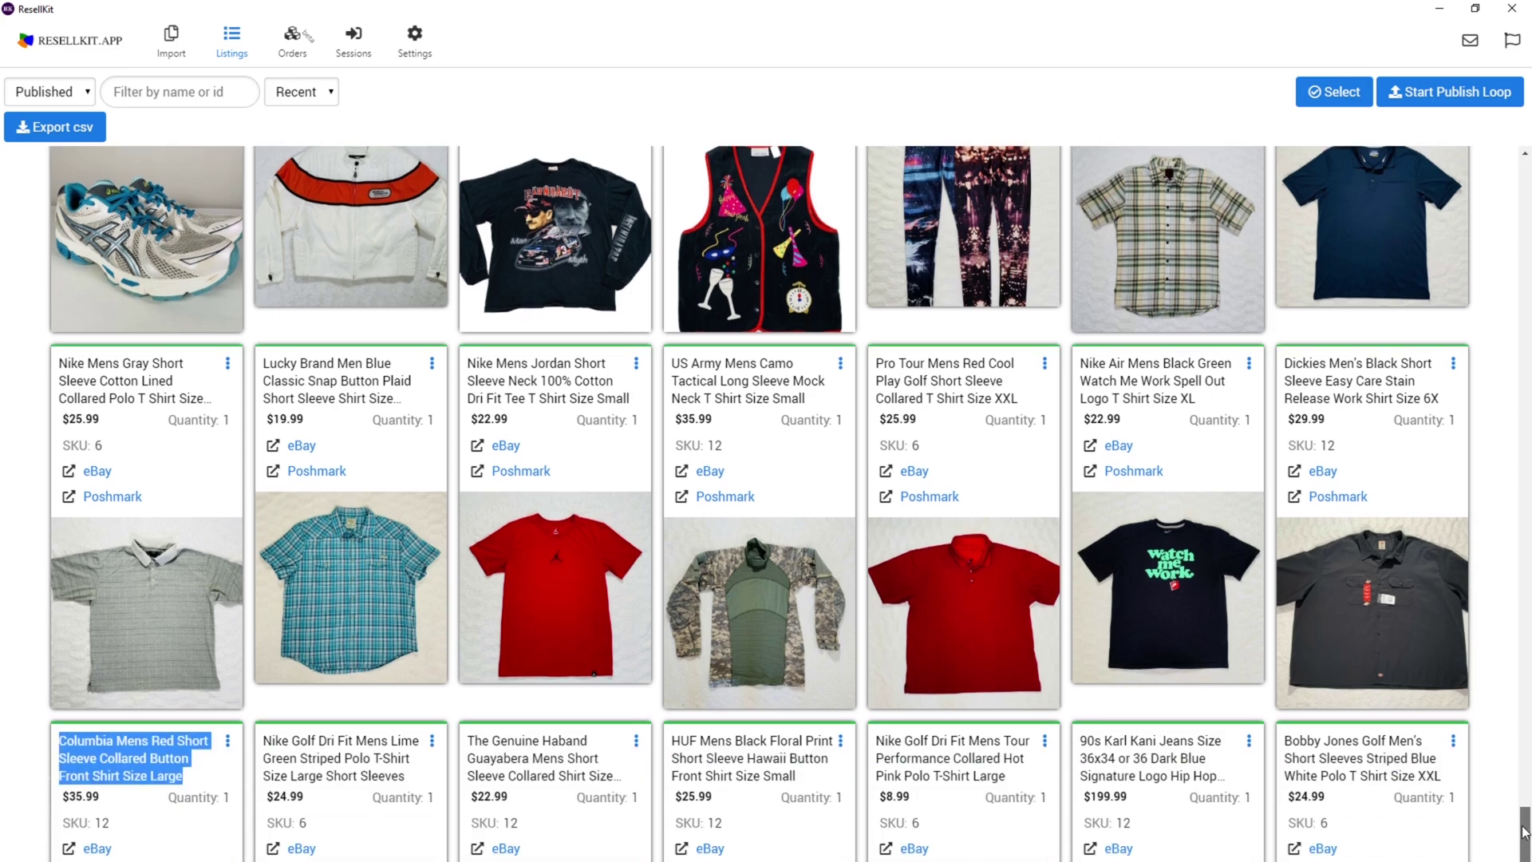
{"action": "scroll", "coordinate": [1519, 832], "scroll_direction": "up", "scroll_amount": 6}
{"action": "left_click", "coordinate": [223, 55]}
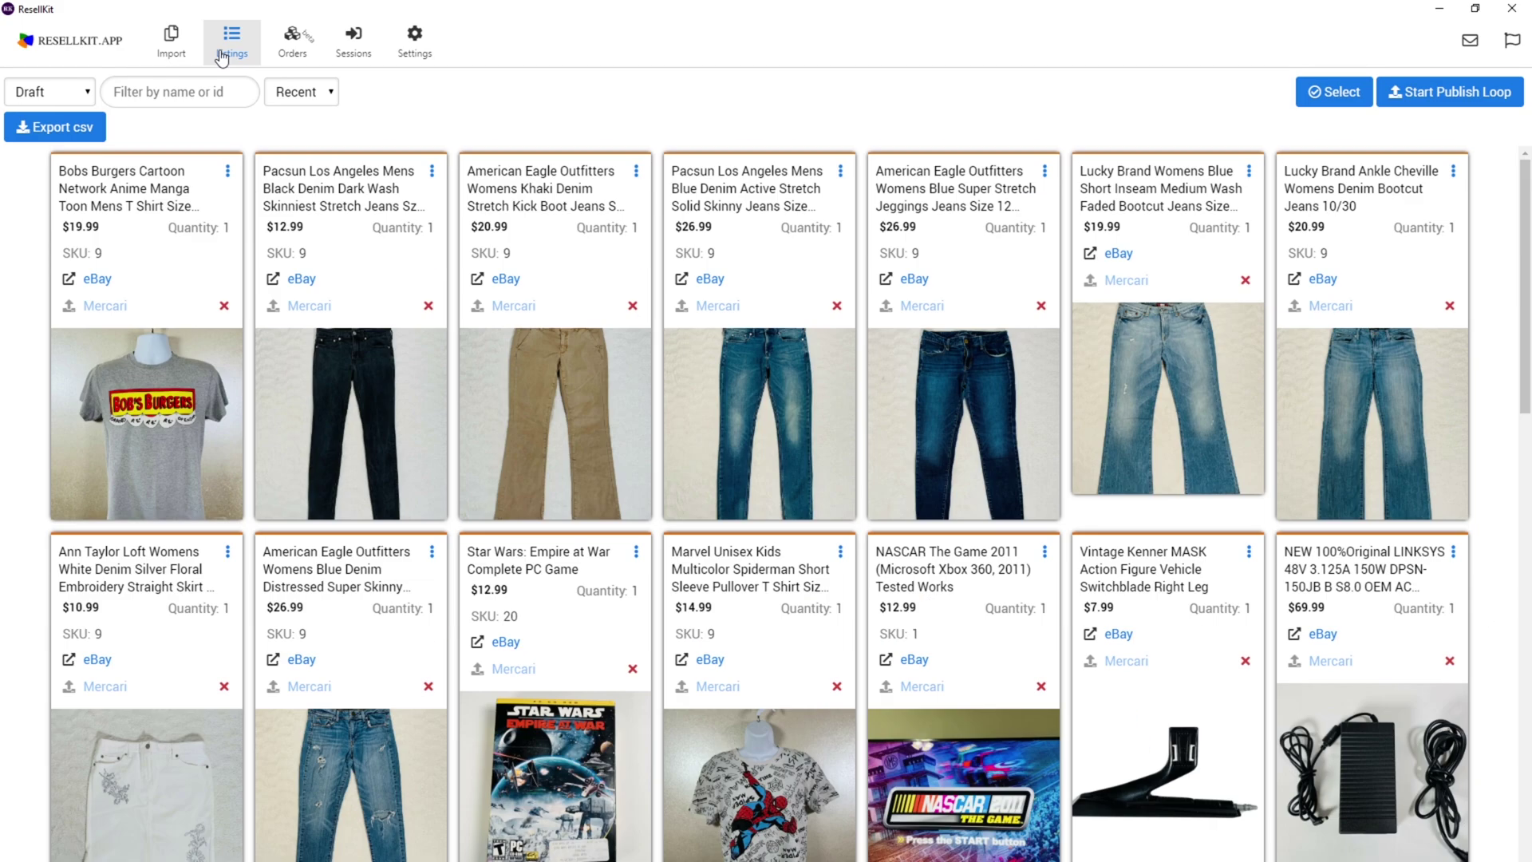
Open Settings, view the autopilot refresh rate choices without changing them, and scroll through the options
{"action": "left_click", "coordinate": [414, 49]}
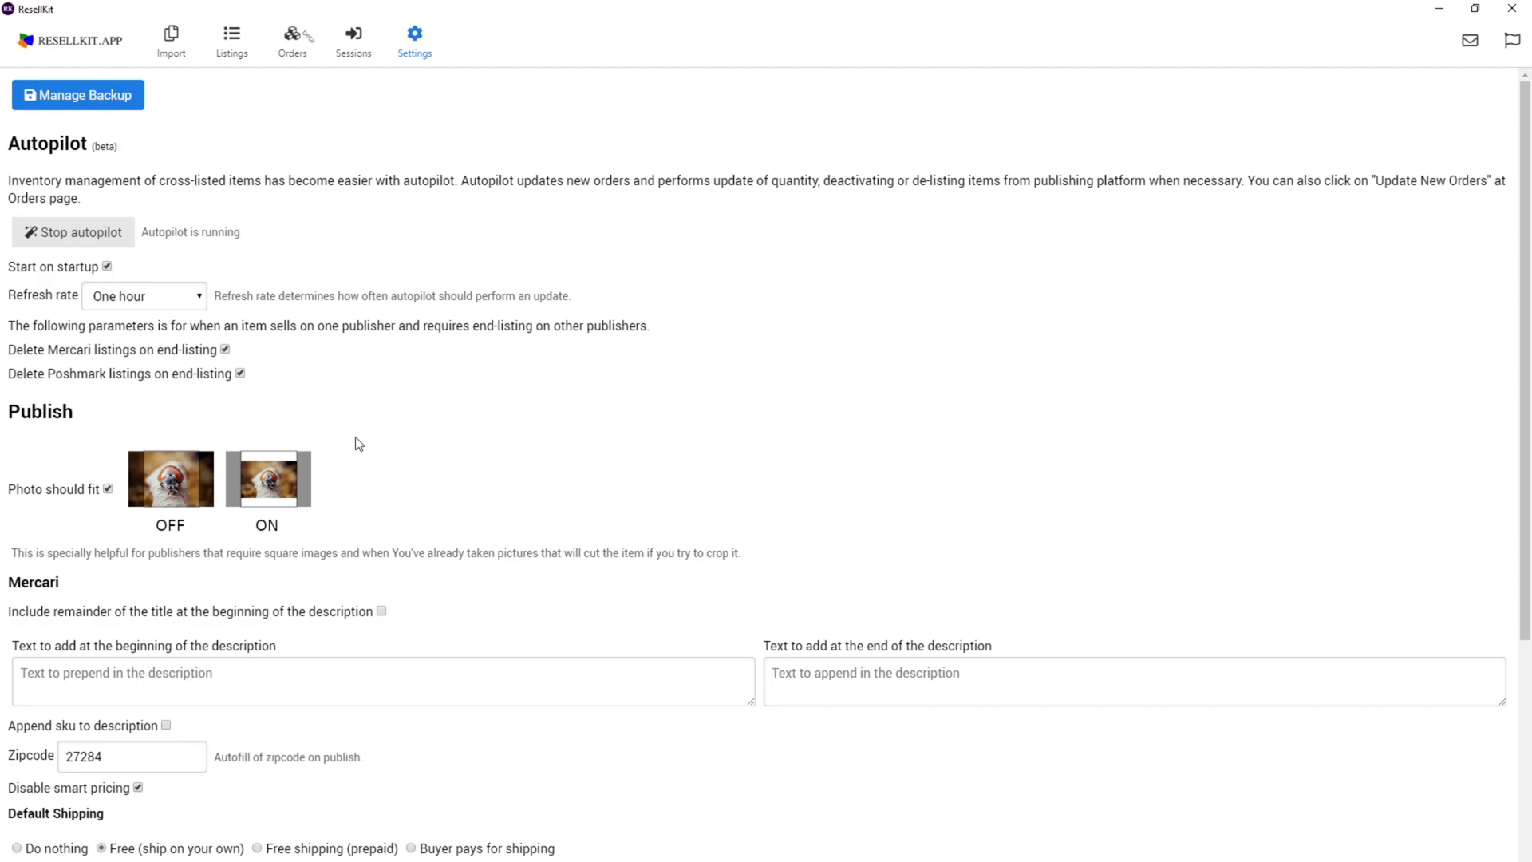
{"action": "left_click", "coordinate": [172, 296]}
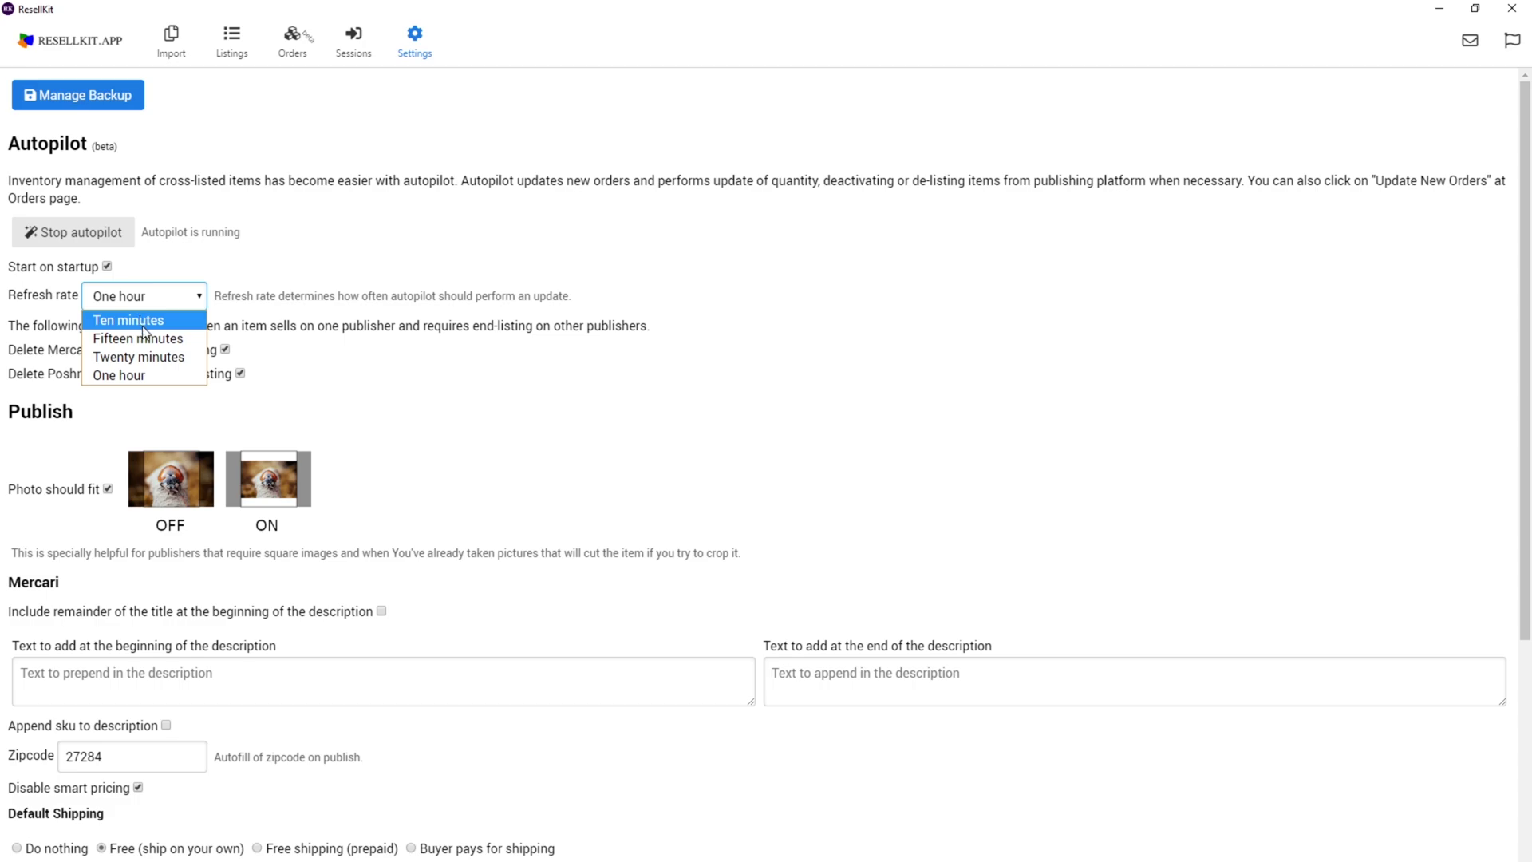
{"action": "left_click", "coordinate": [388, 383]}
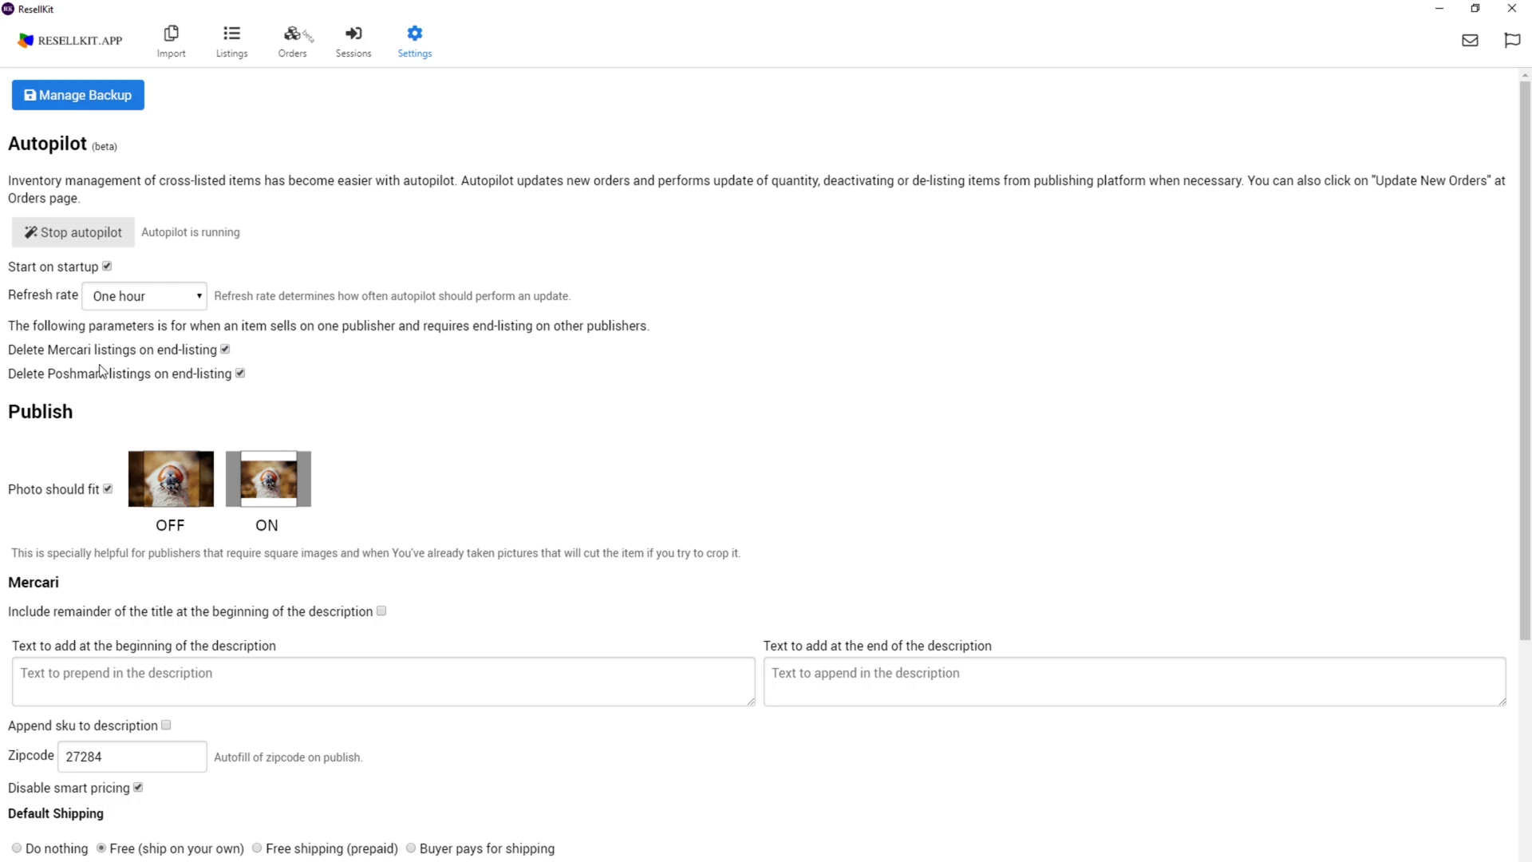
{"action": "scroll", "coordinate": [427, 393], "scroll_direction": "down", "scroll_amount": 3}
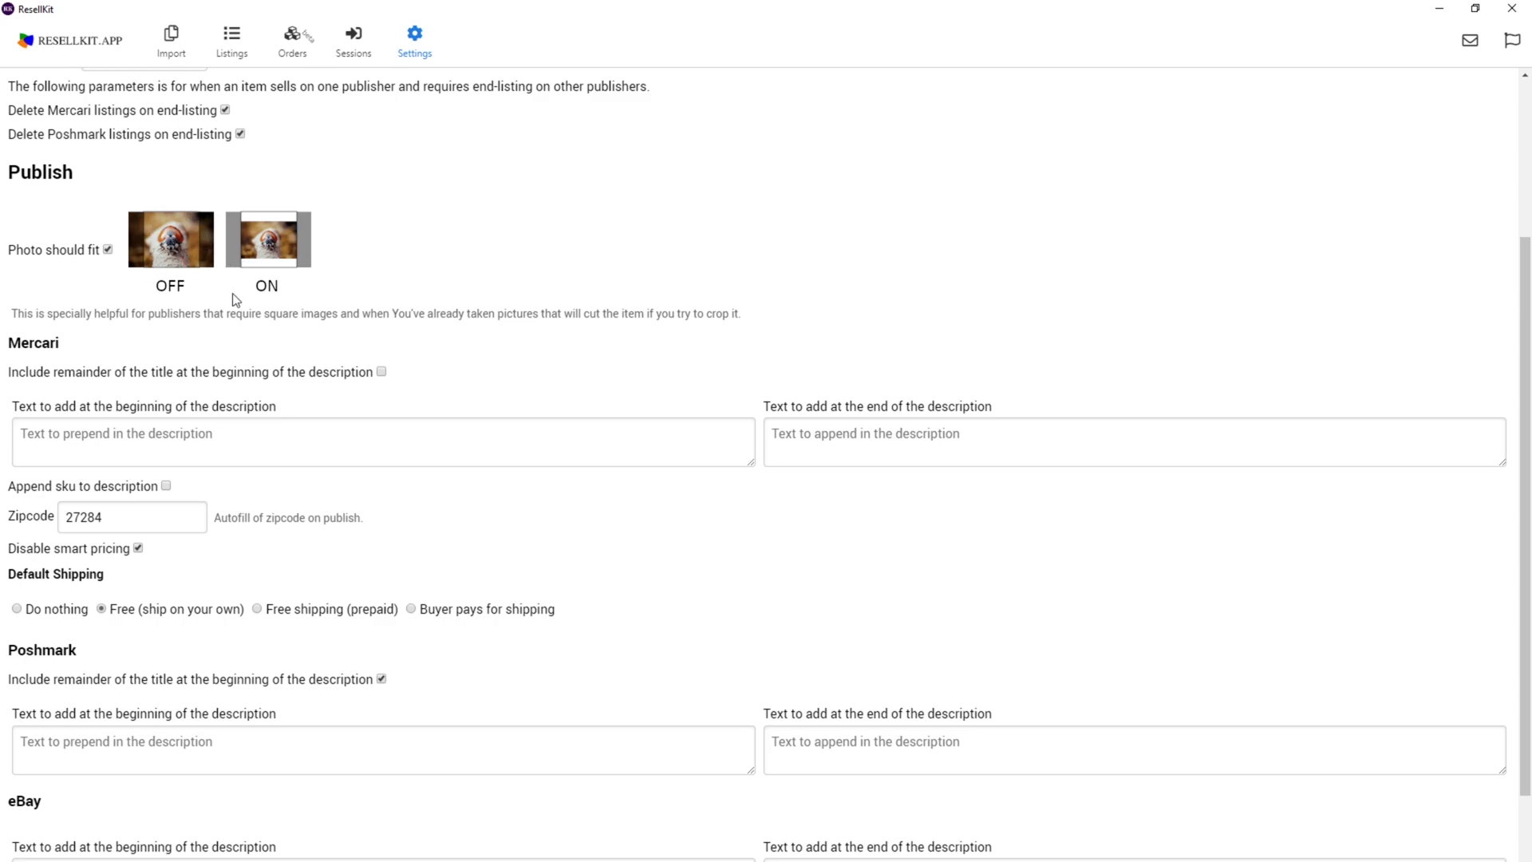
{"action": "scroll", "coordinate": [194, 410], "scroll_direction": "down", "scroll_amount": 2}
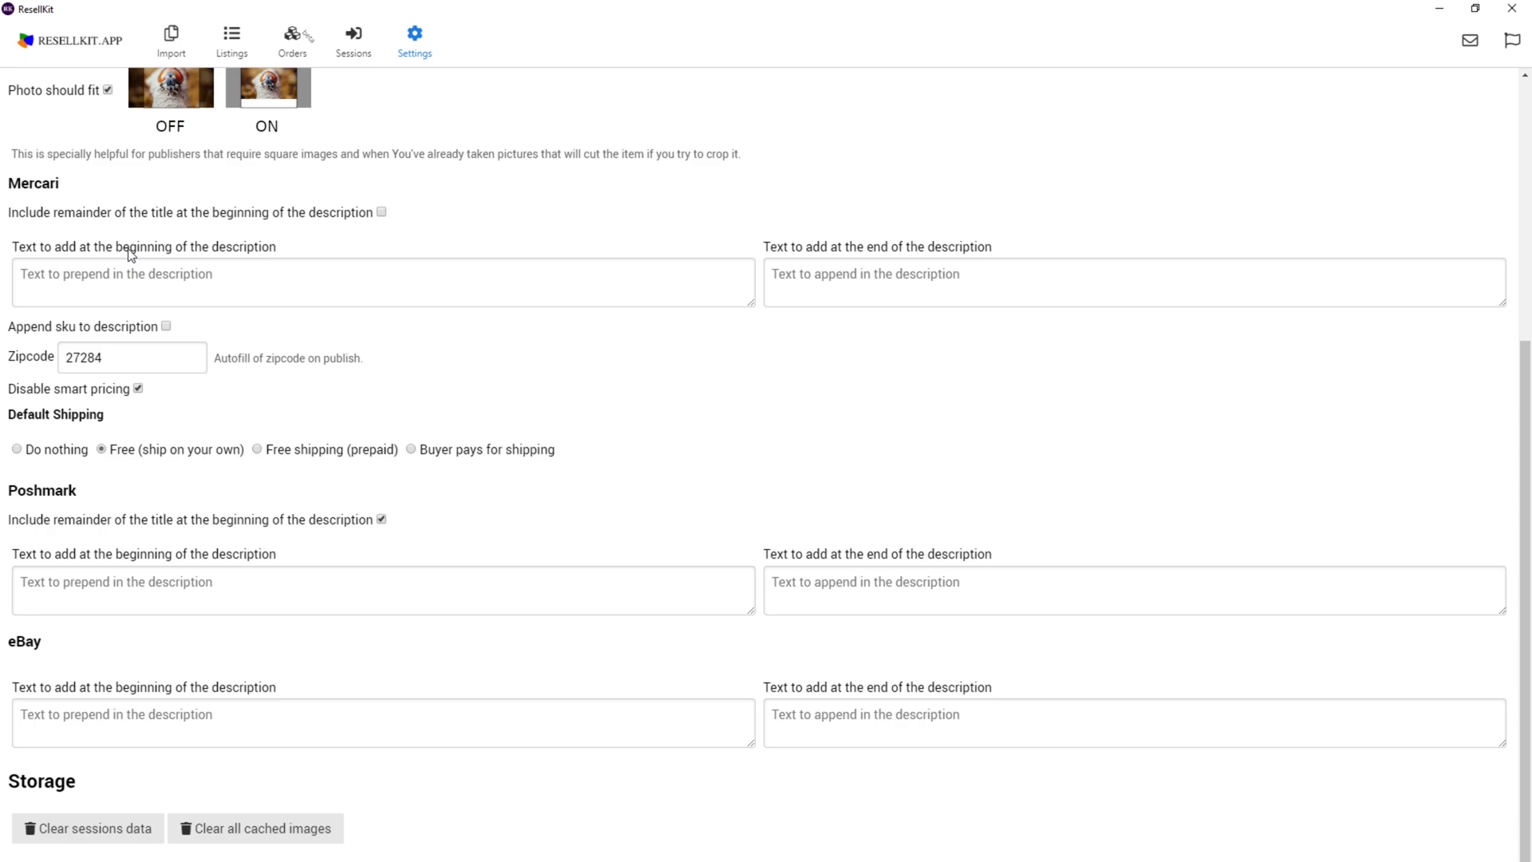
{"action": "left_click", "coordinate": [123, 275]}
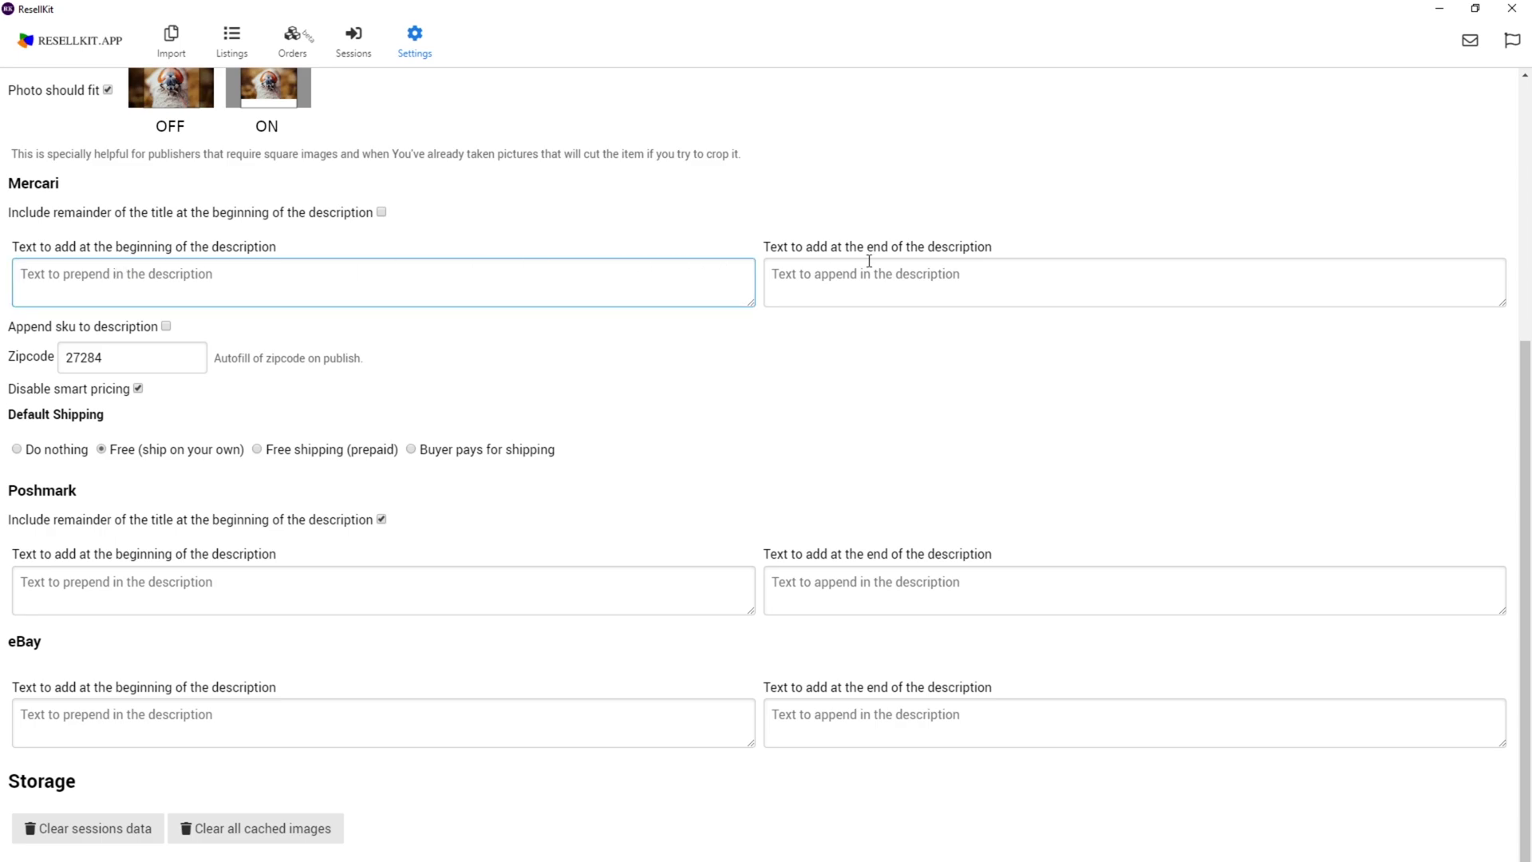
{"action": "left_click", "coordinate": [900, 272]}
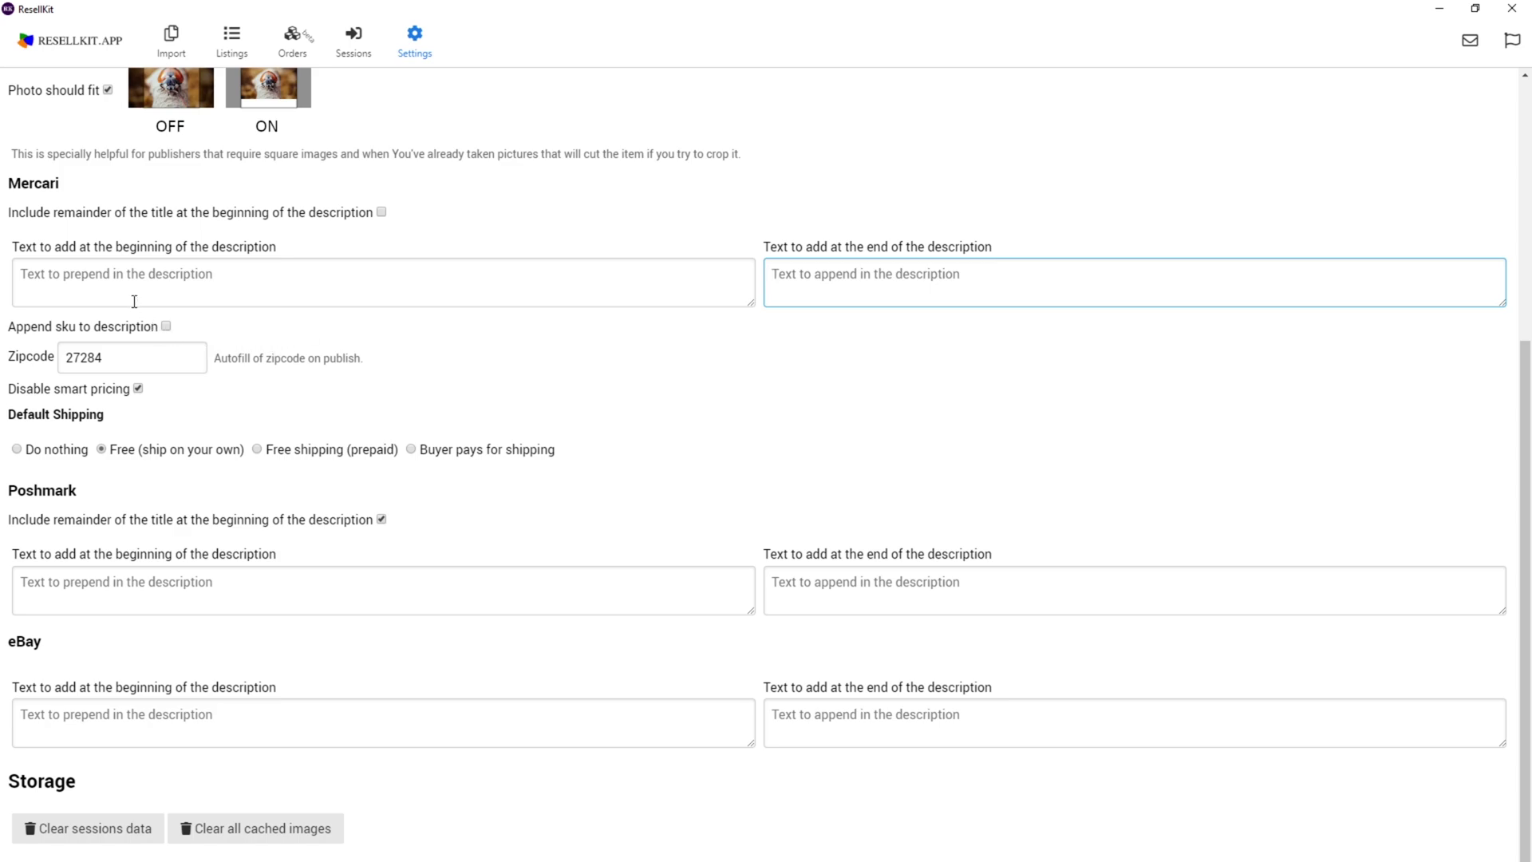
{"action": "left_click", "coordinate": [104, 286]}
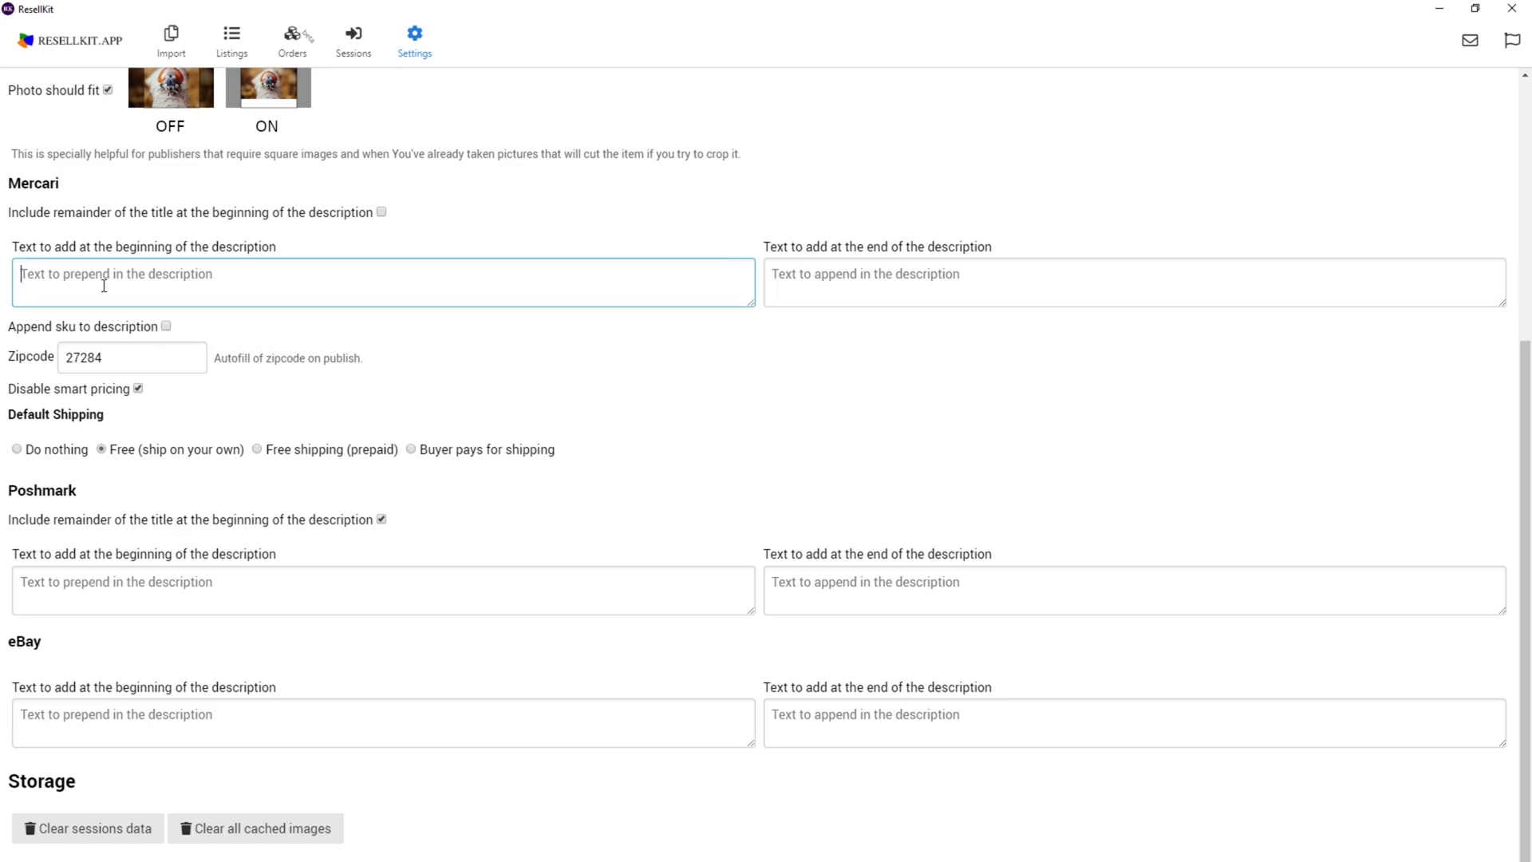
{"action": "left_click", "coordinate": [891, 261]}
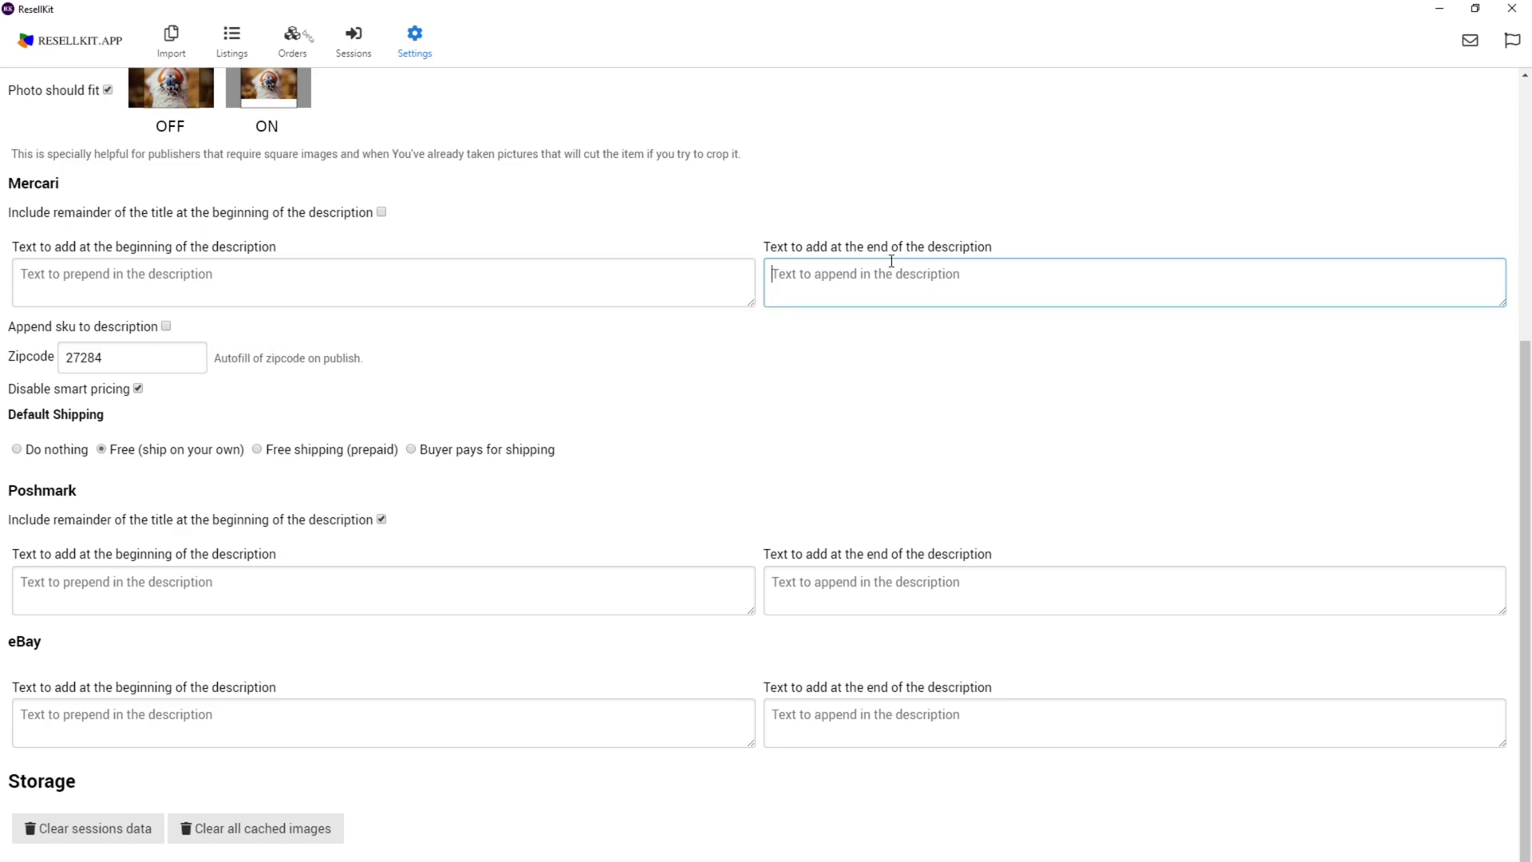
{"action": "left_click_drag", "start_coordinate": [117, 356], "coordinate": [69, 357]}
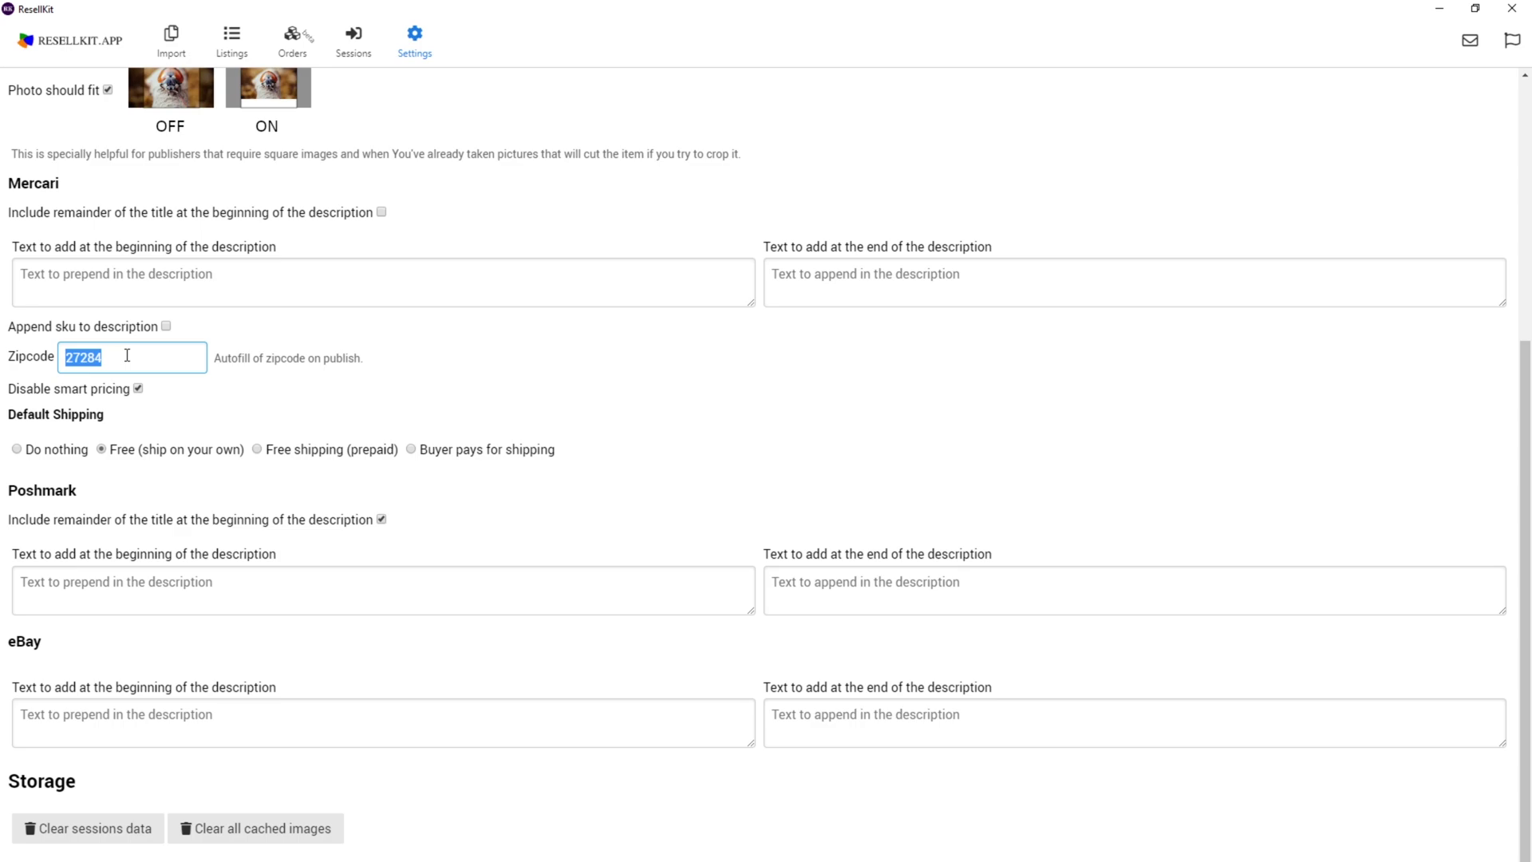
{"action": "left_click", "coordinate": [300, 385]}
{"action": "left_click_drag", "start_coordinate": [141, 352], "coordinate": [64, 351]}
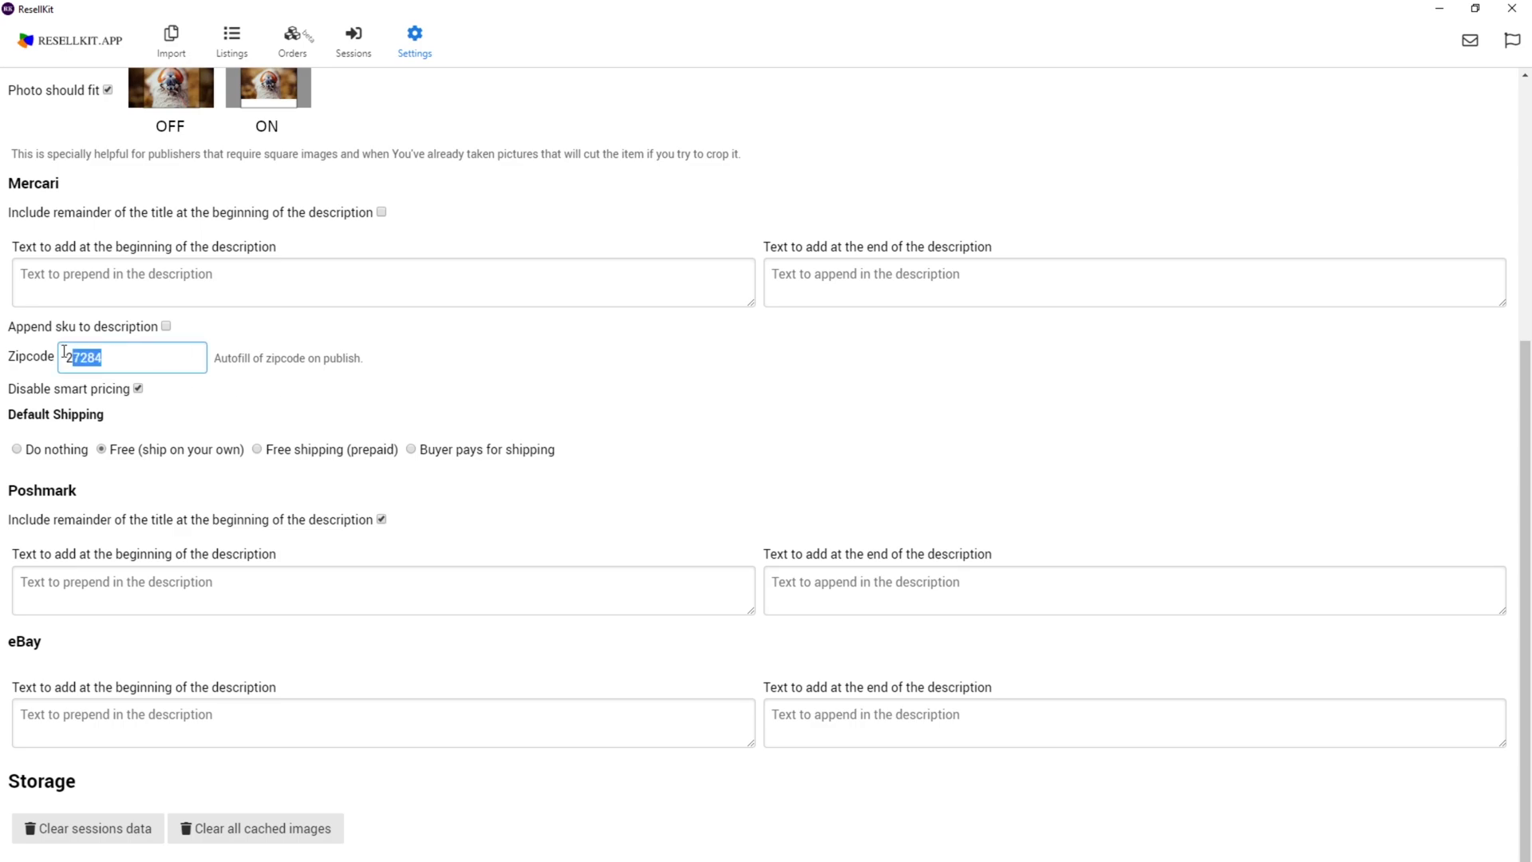
{"action": "left_click", "coordinate": [168, 356]}
{"action": "left_click", "coordinate": [166, 326]}
{"action": "left_click", "coordinate": [167, 326]}
{"action": "scroll", "coordinate": [97, 561], "scroll_direction": "down", "scroll_amount": 1}
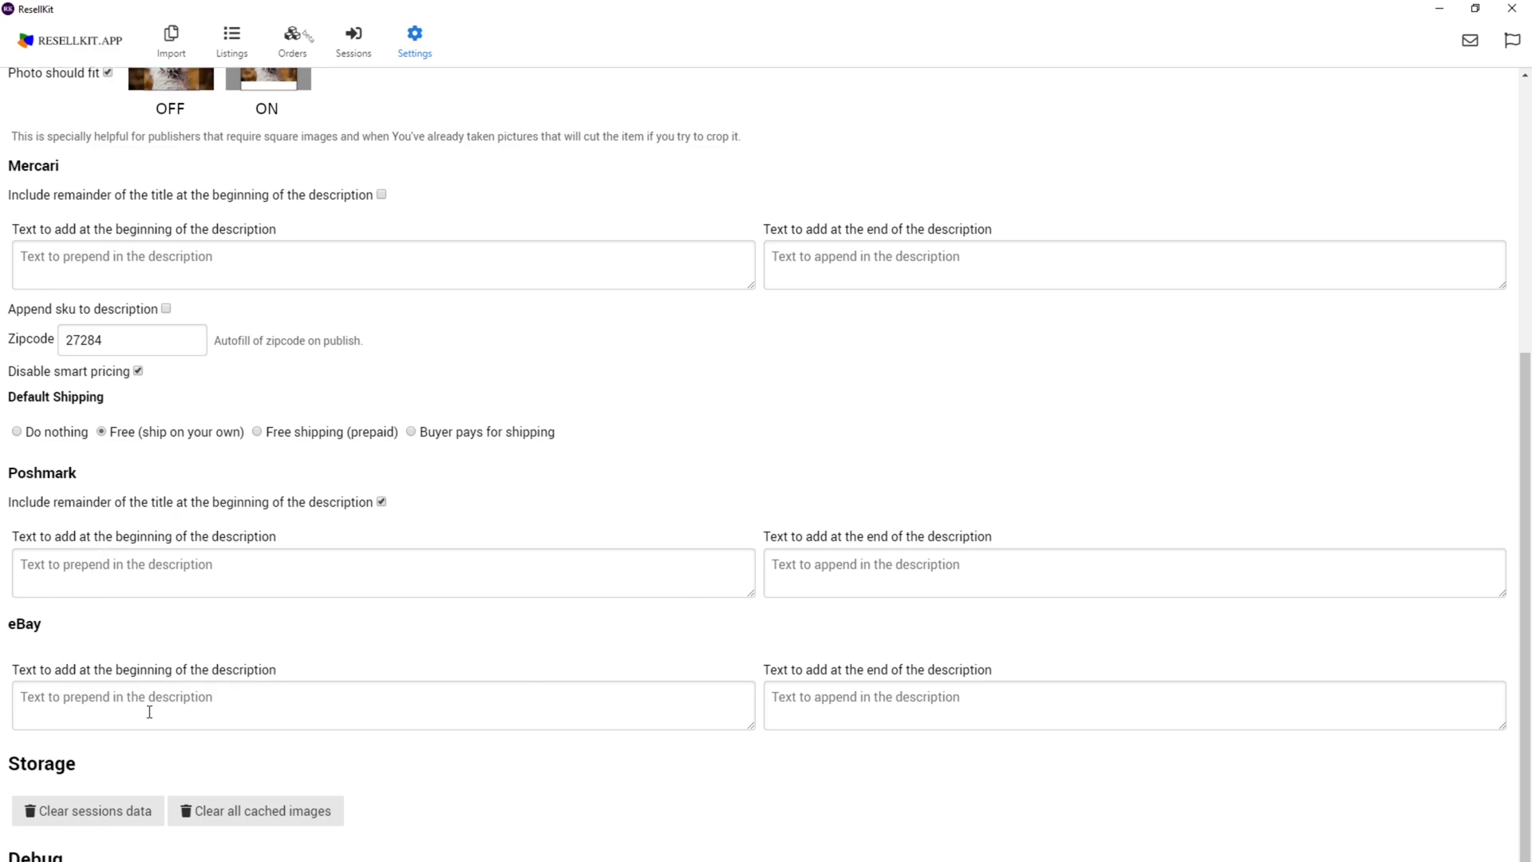
{"action": "scroll", "coordinate": [370, 391], "scroll_direction": "up", "scroll_amount": 3}
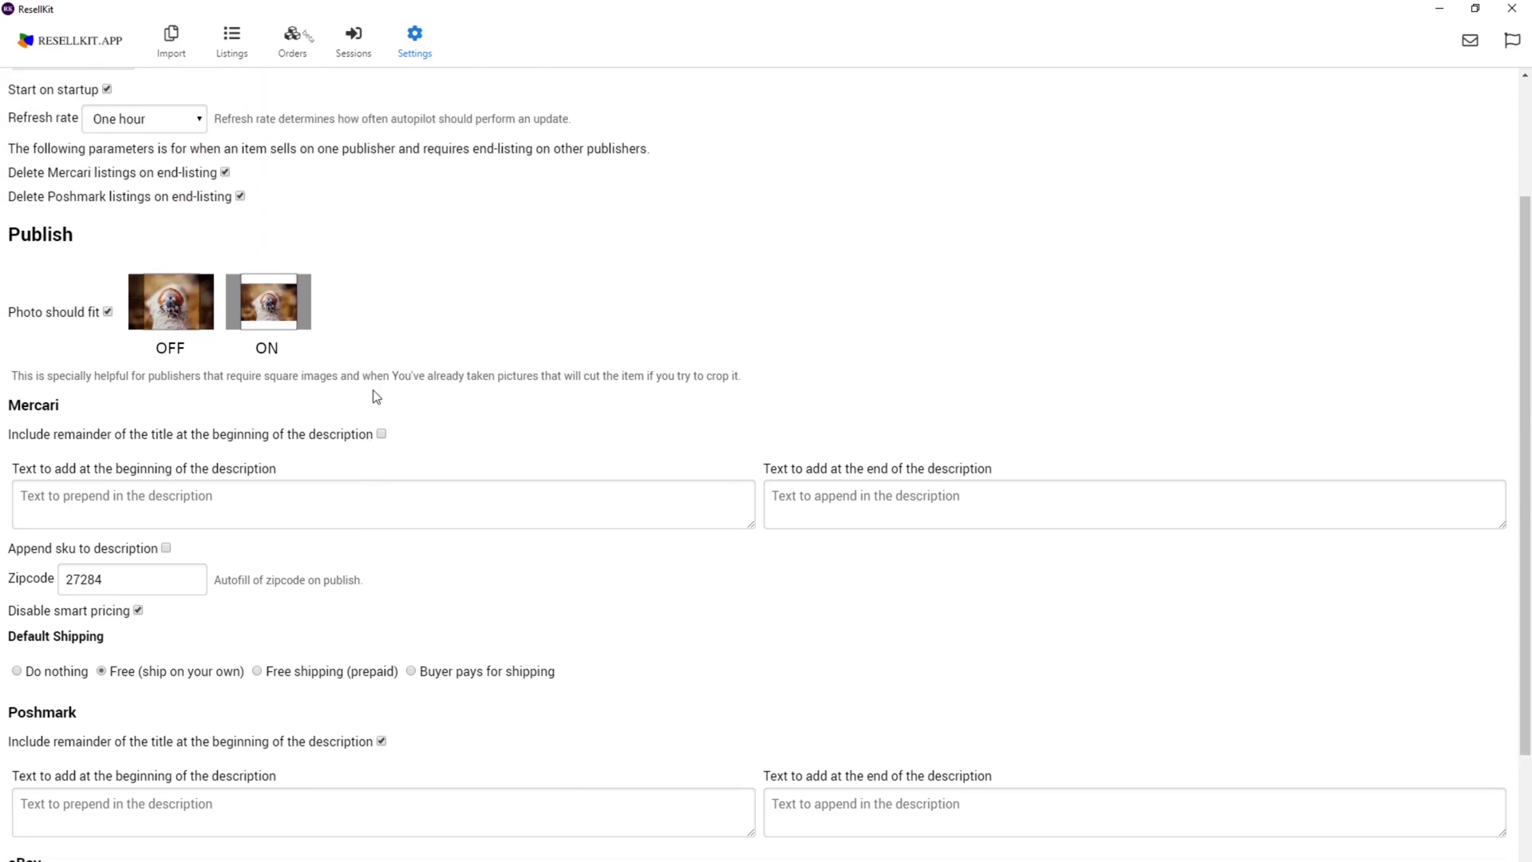